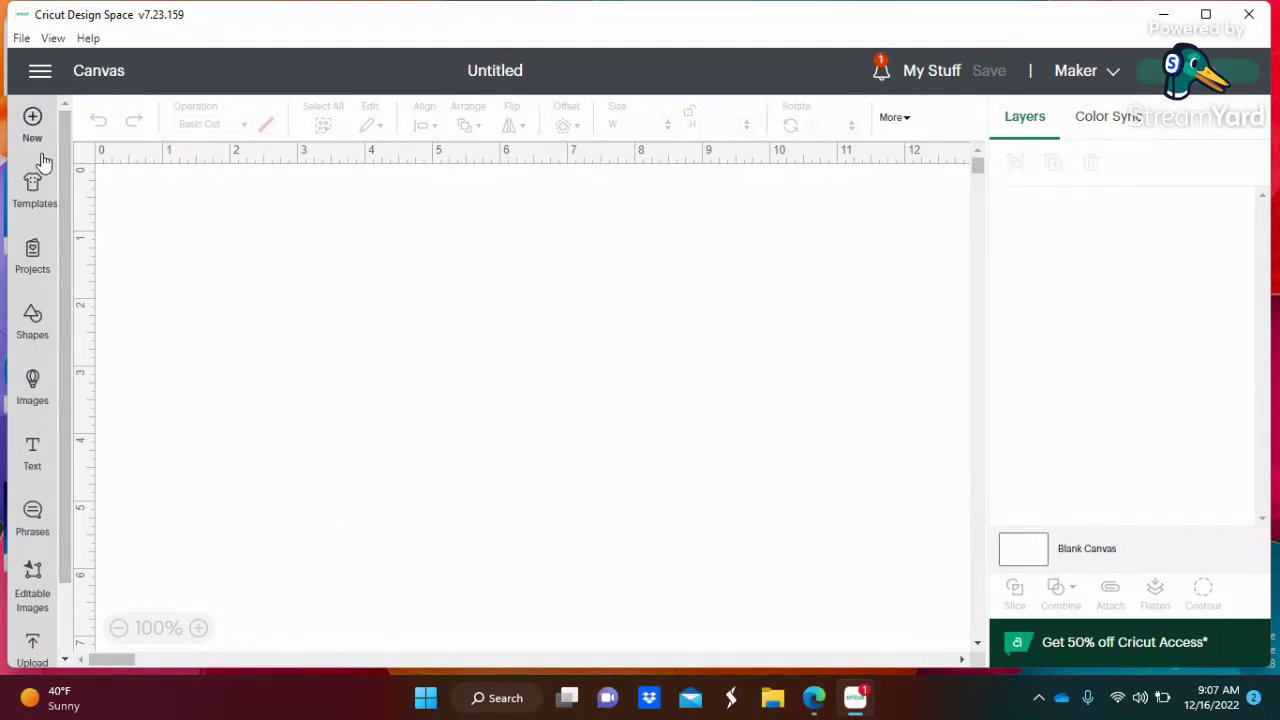
- Load the Diesel Girl image for upload and choose Complex as its image type, continuing to background removal
click(32, 385)
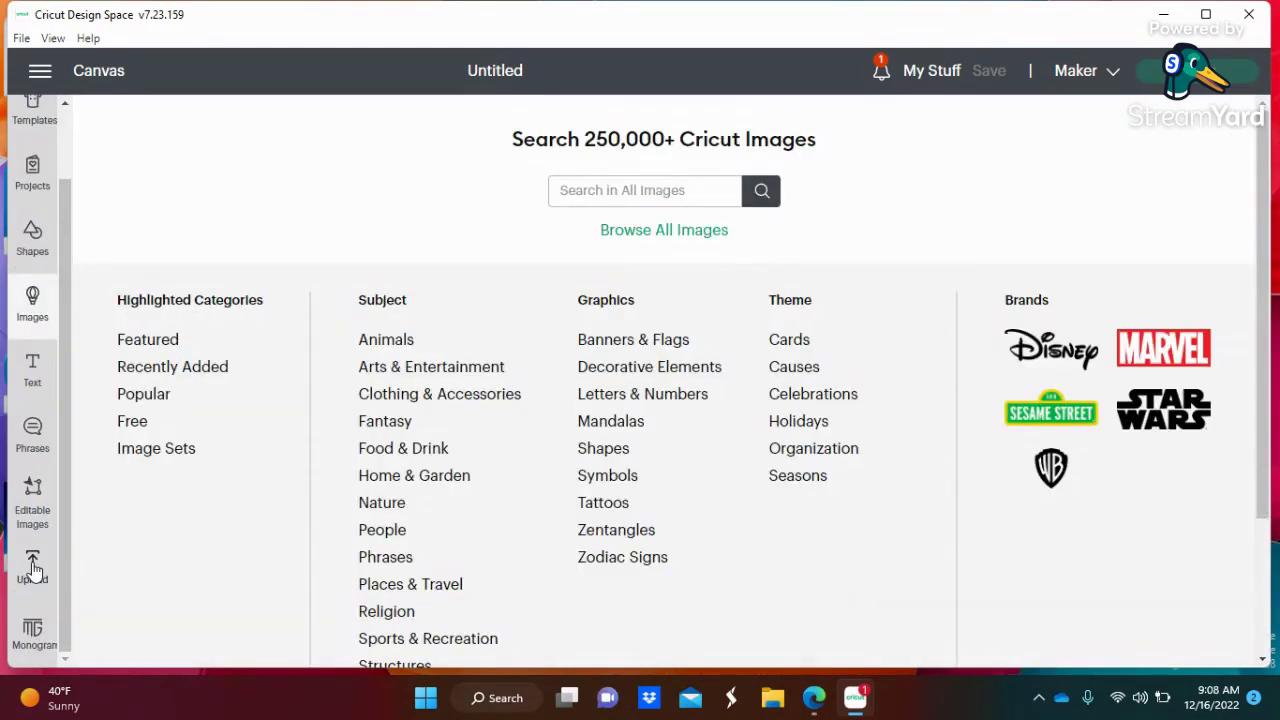
click(33, 570)
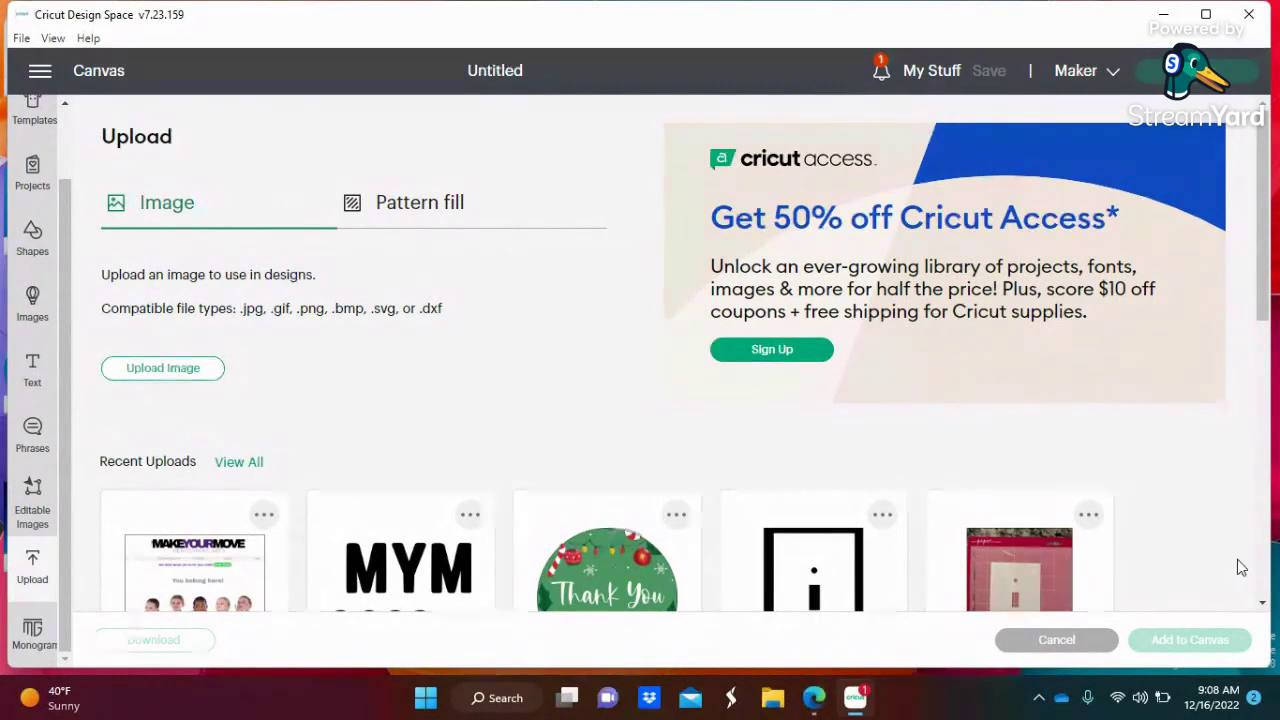
click(167, 369)
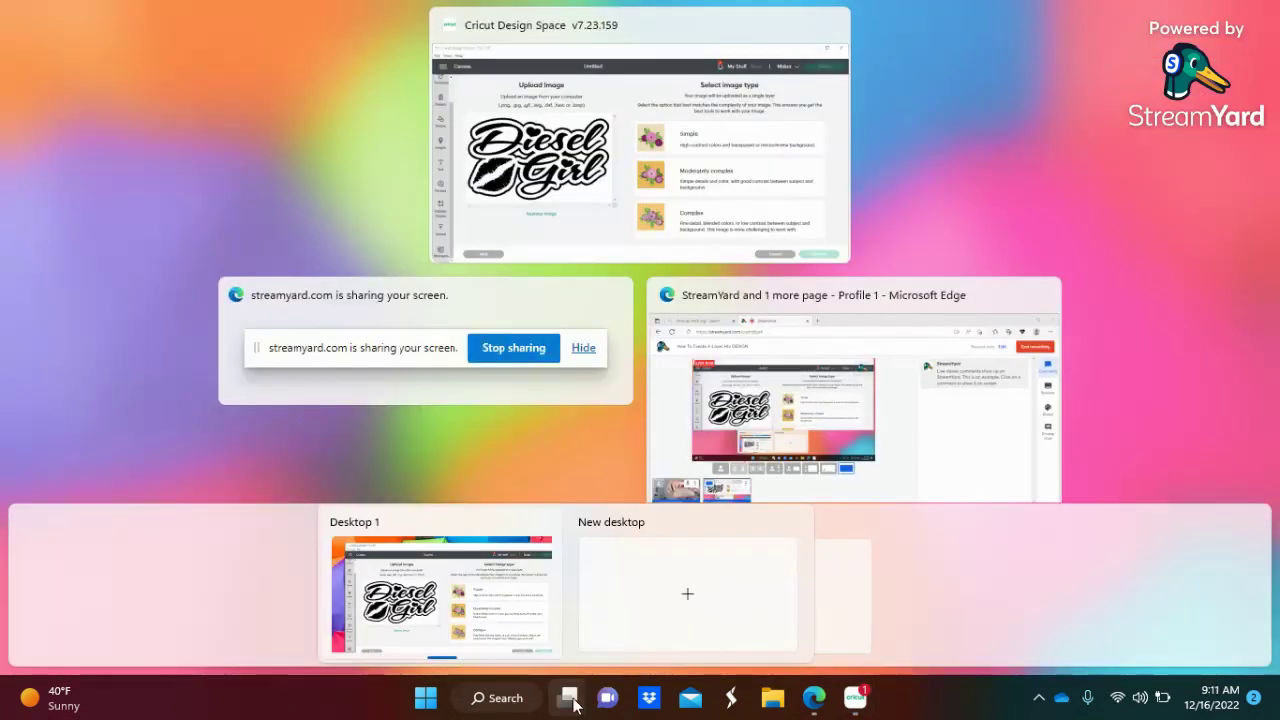
click(568, 698)
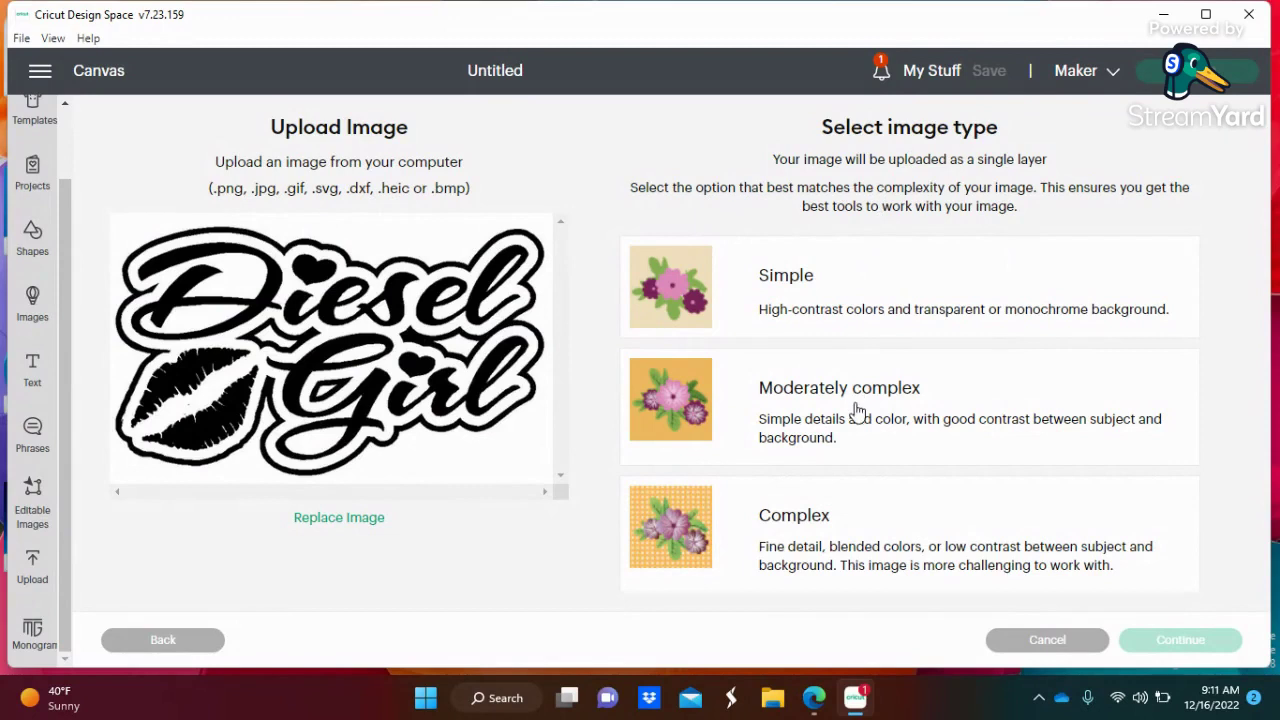
click(792, 556)
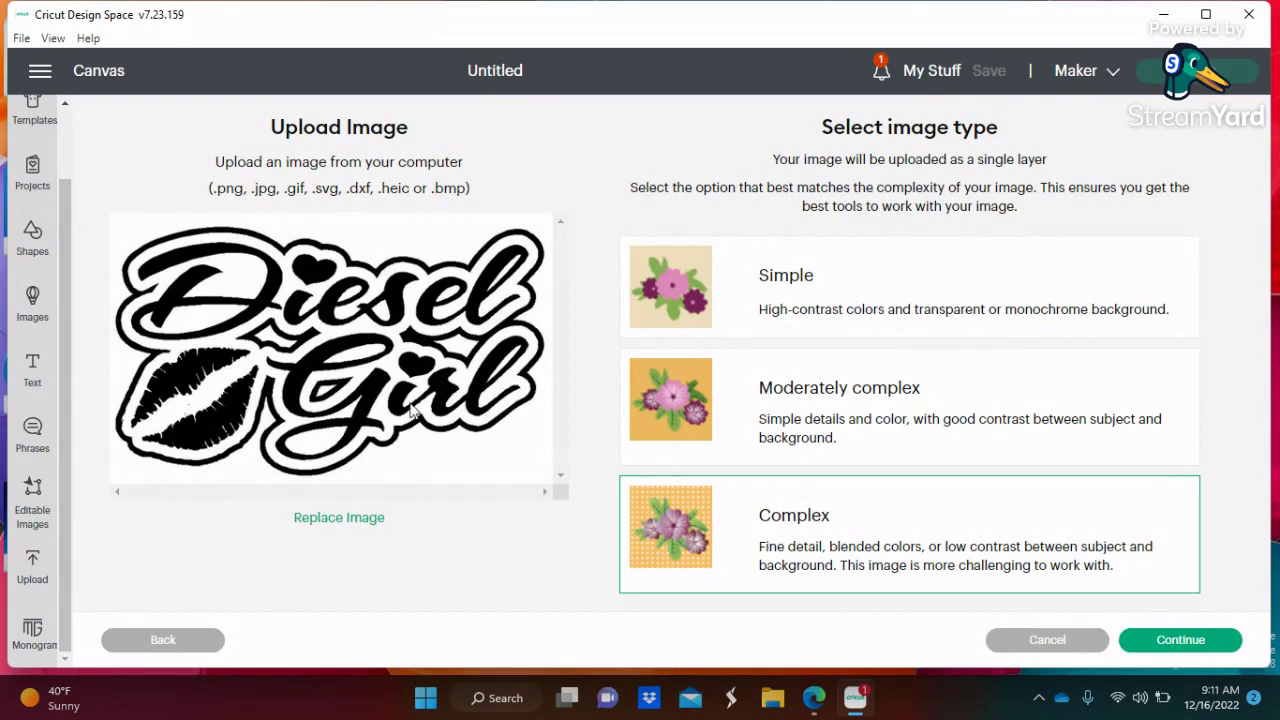
click(1203, 645)
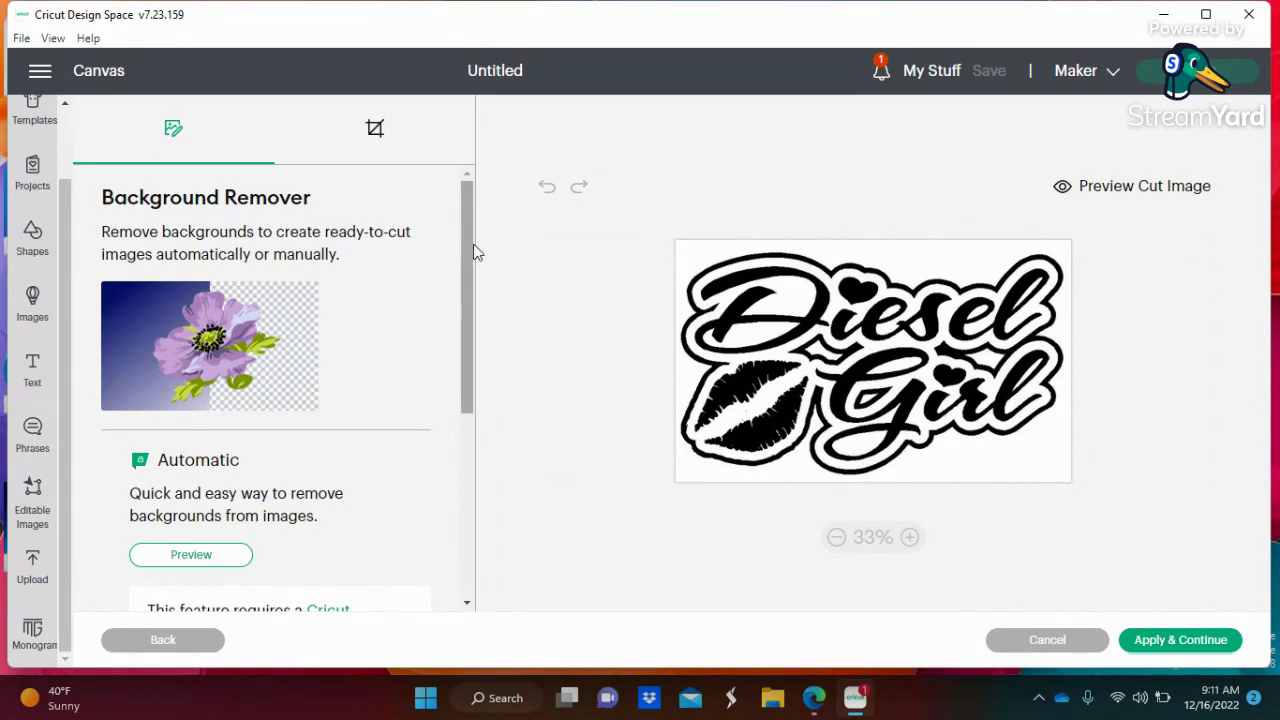
- Manually remove the black fill of the word "Diesel" and its heart, keeping Color Tolerance at 16
drag(474, 246, 471, 453)
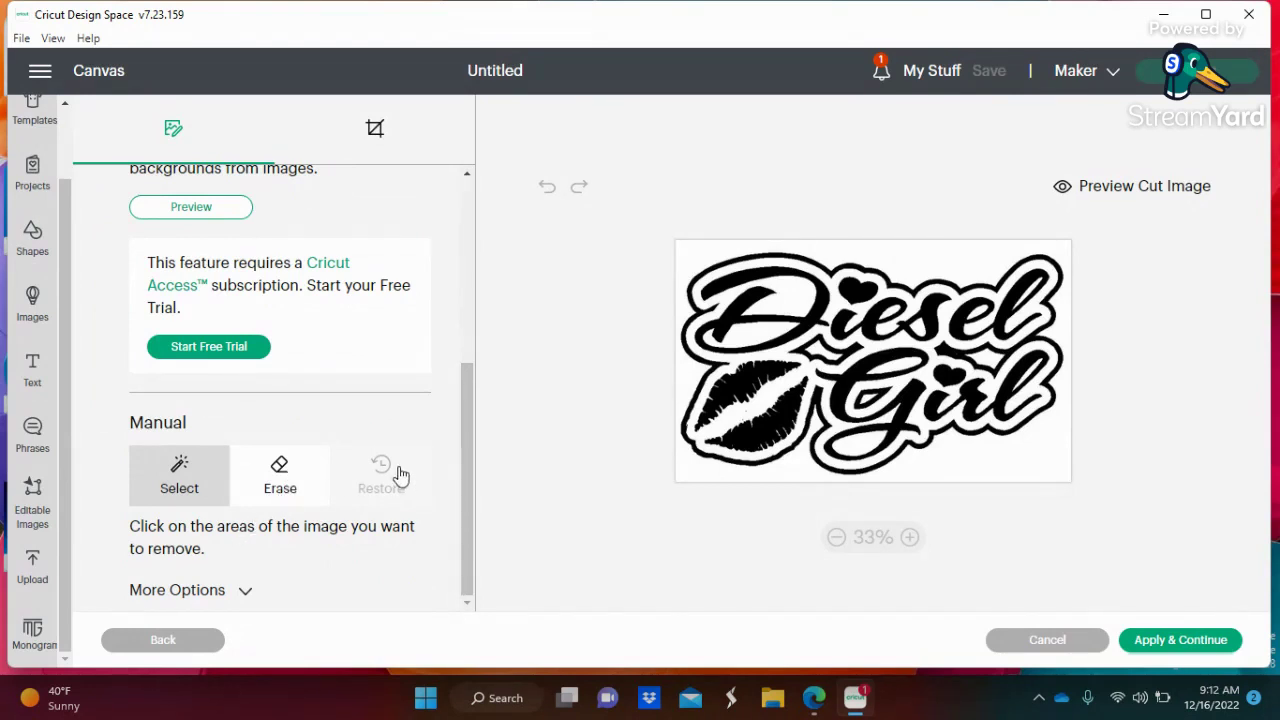
click(246, 594)
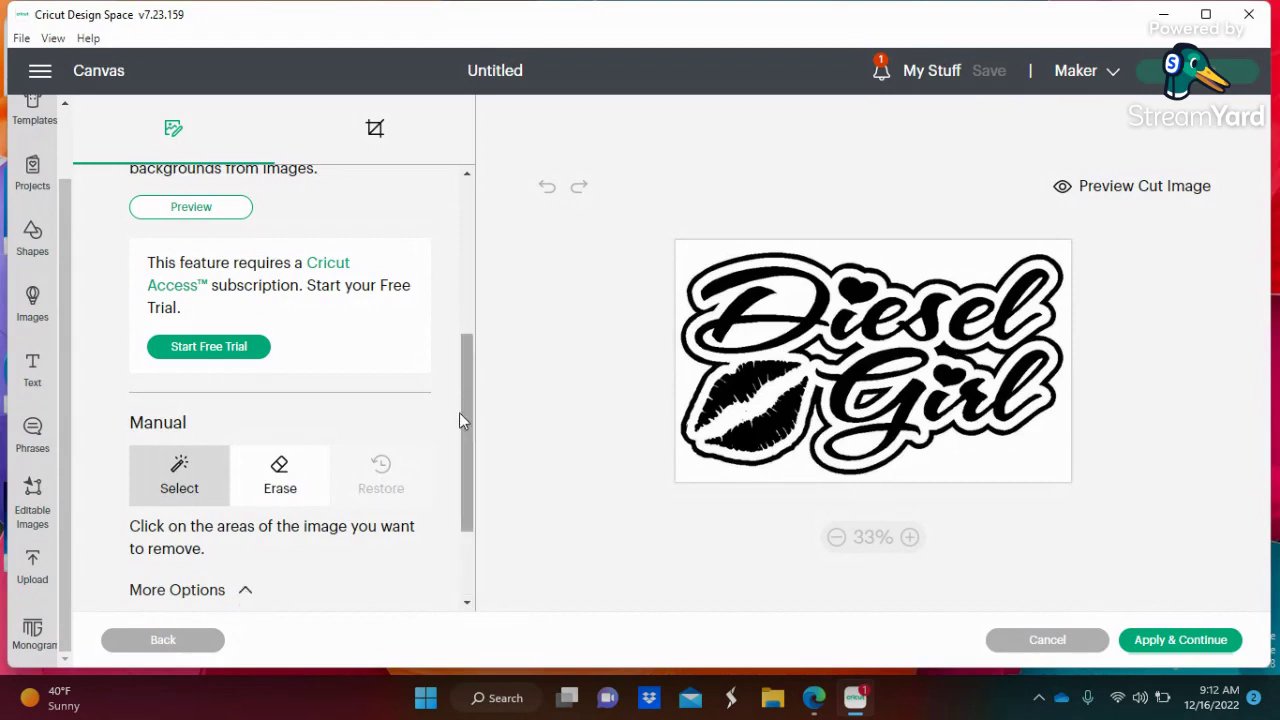
drag(459, 414, 468, 527)
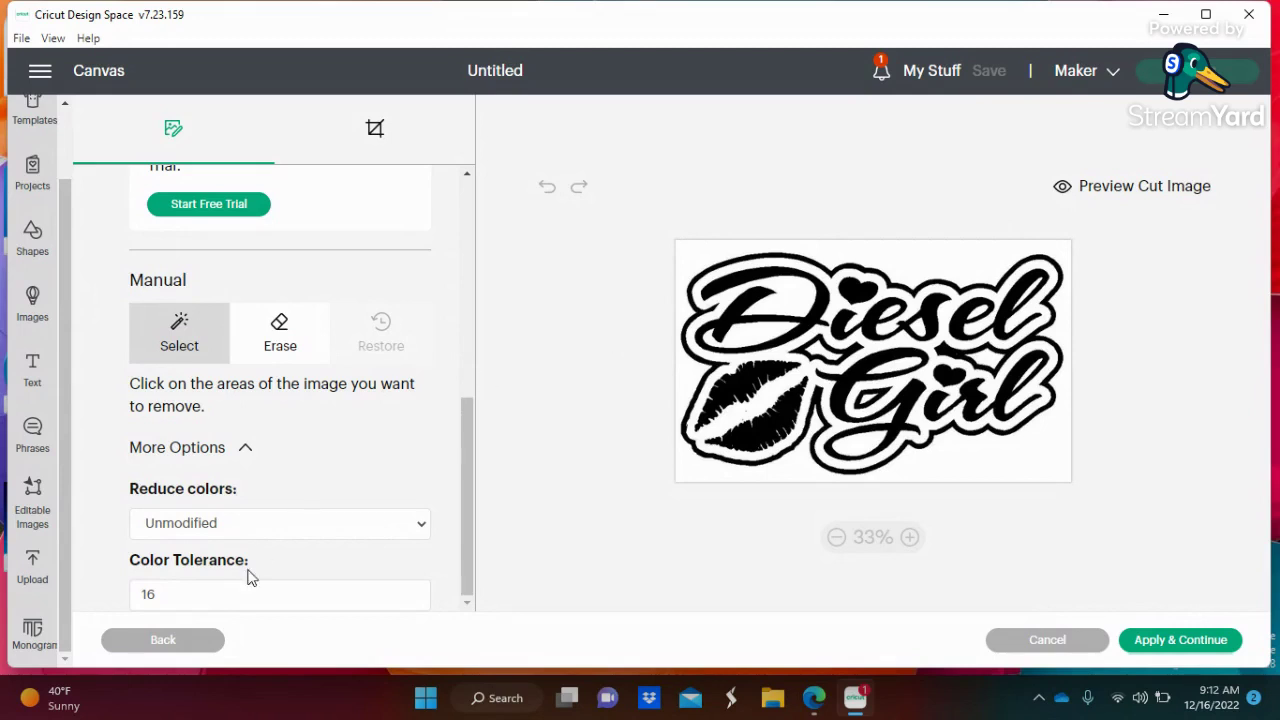
click(733, 314)
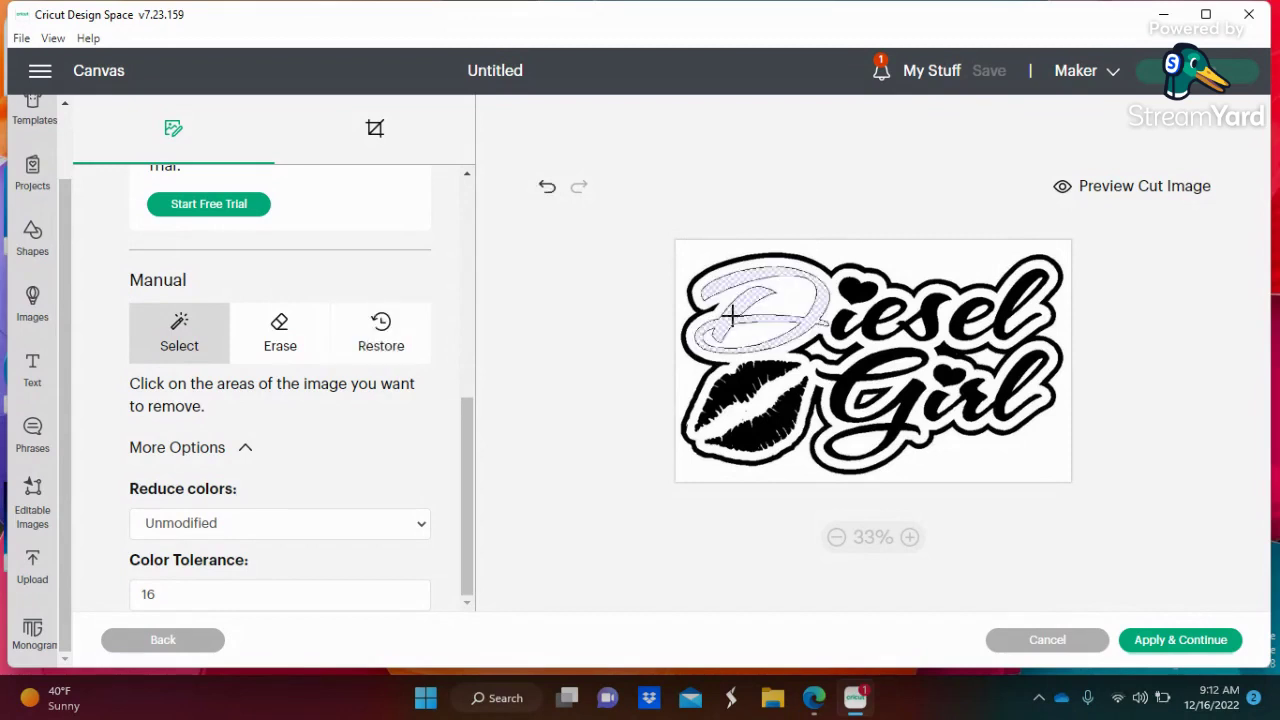
click(862, 290)
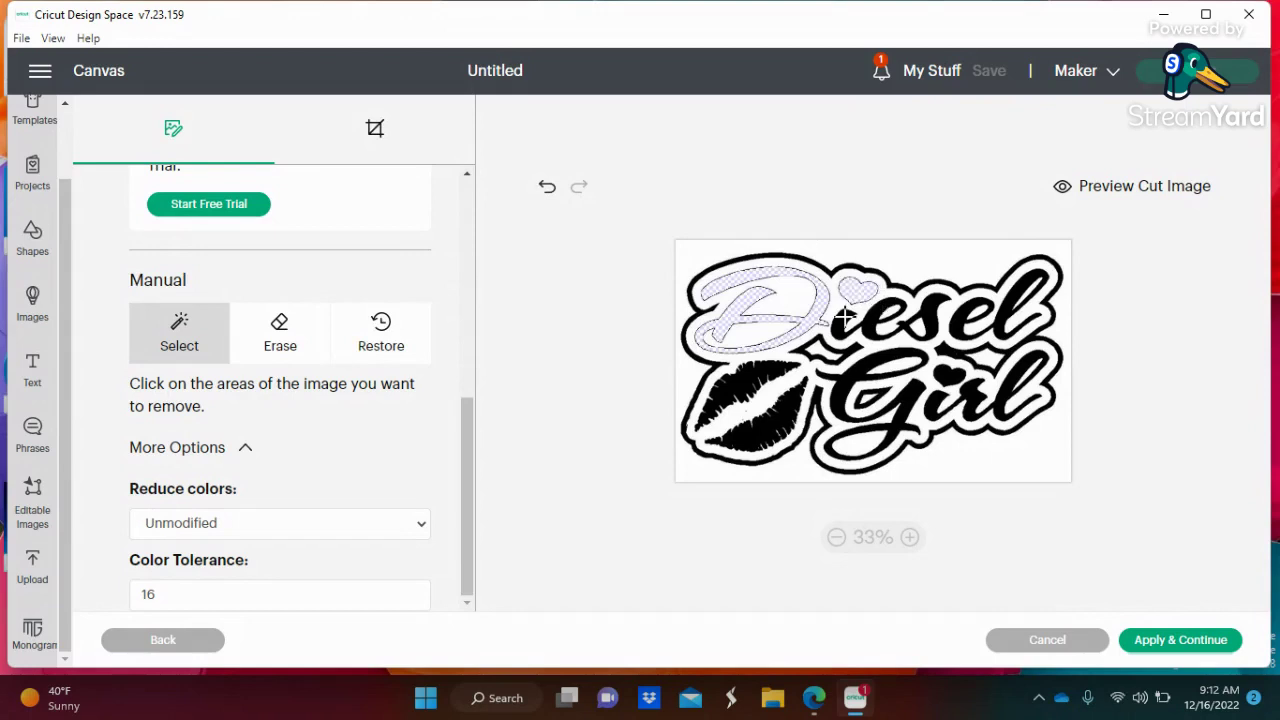
click(845, 316)
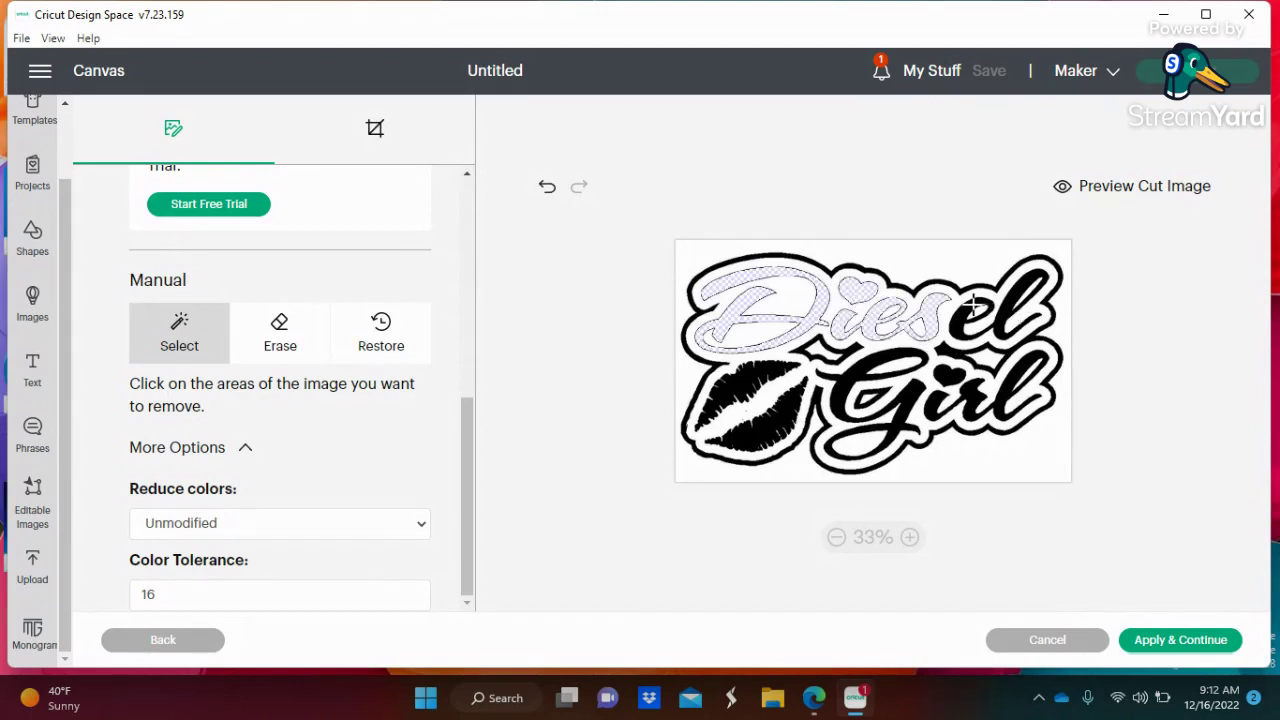
click(1013, 299)
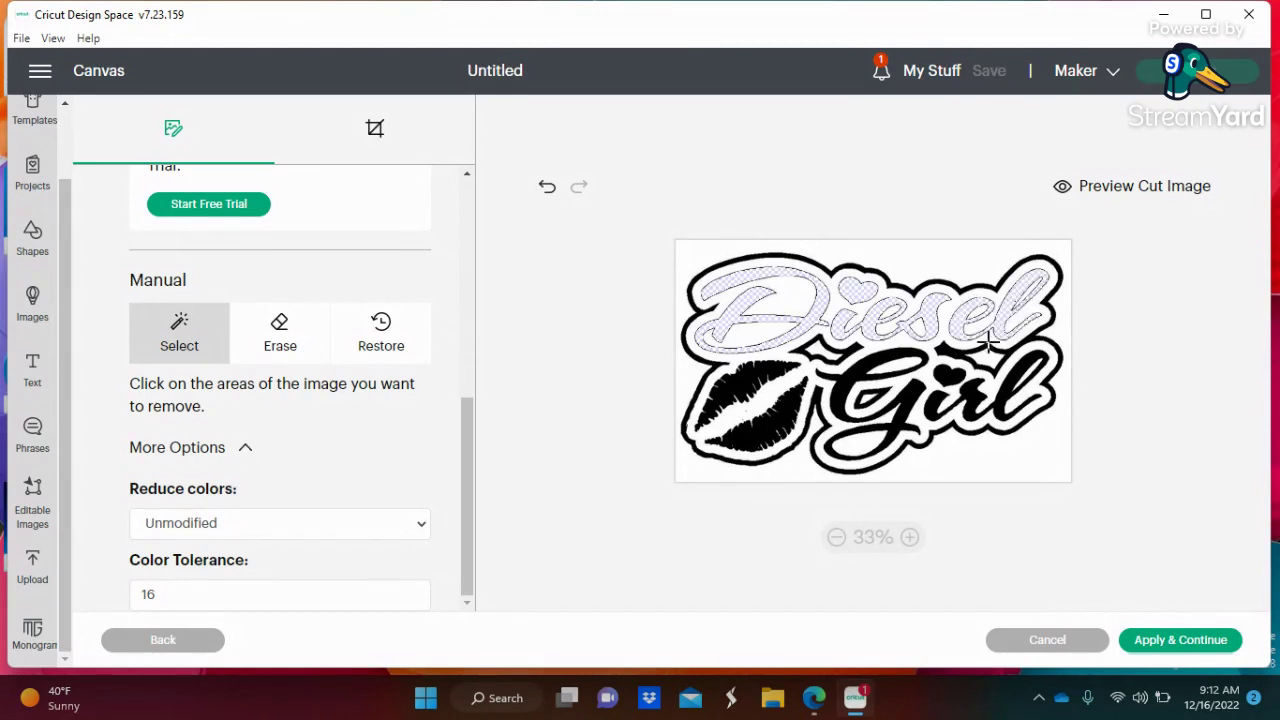
- Remove the black fill of the word "Girl" with its heart and of both halves of the lips
click(934, 402)
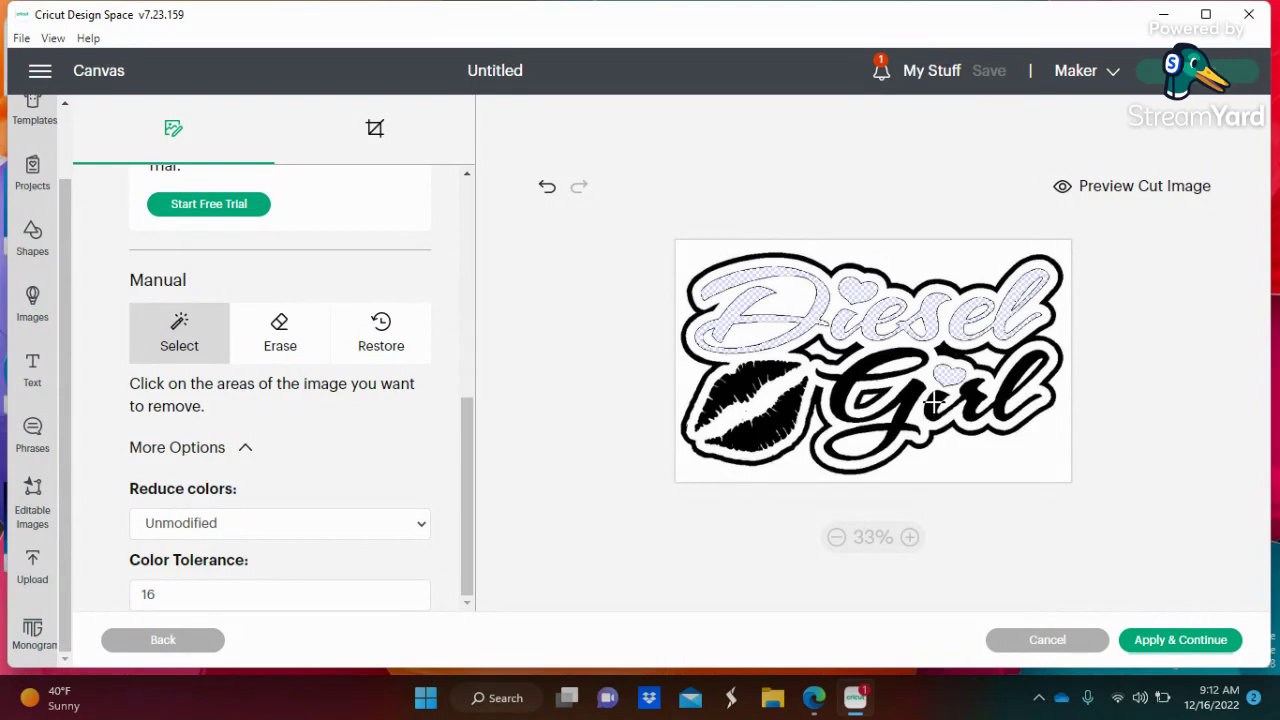
click(934, 402)
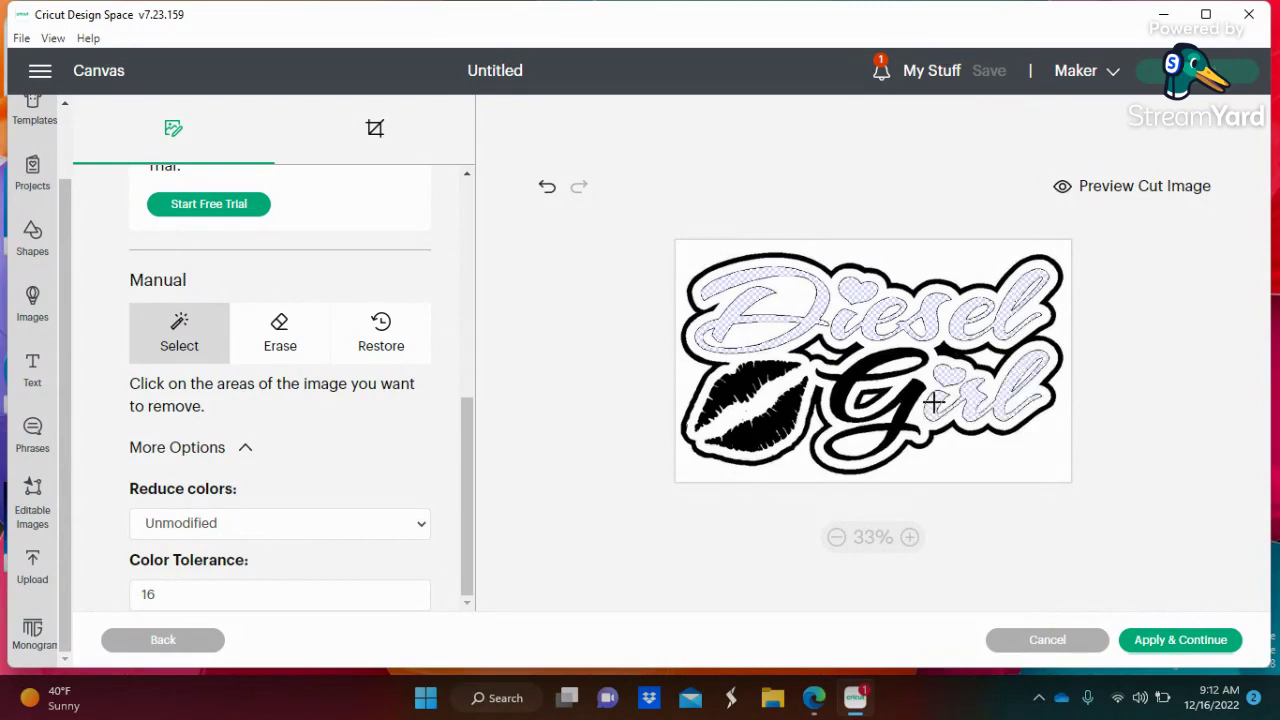
click(860, 368)
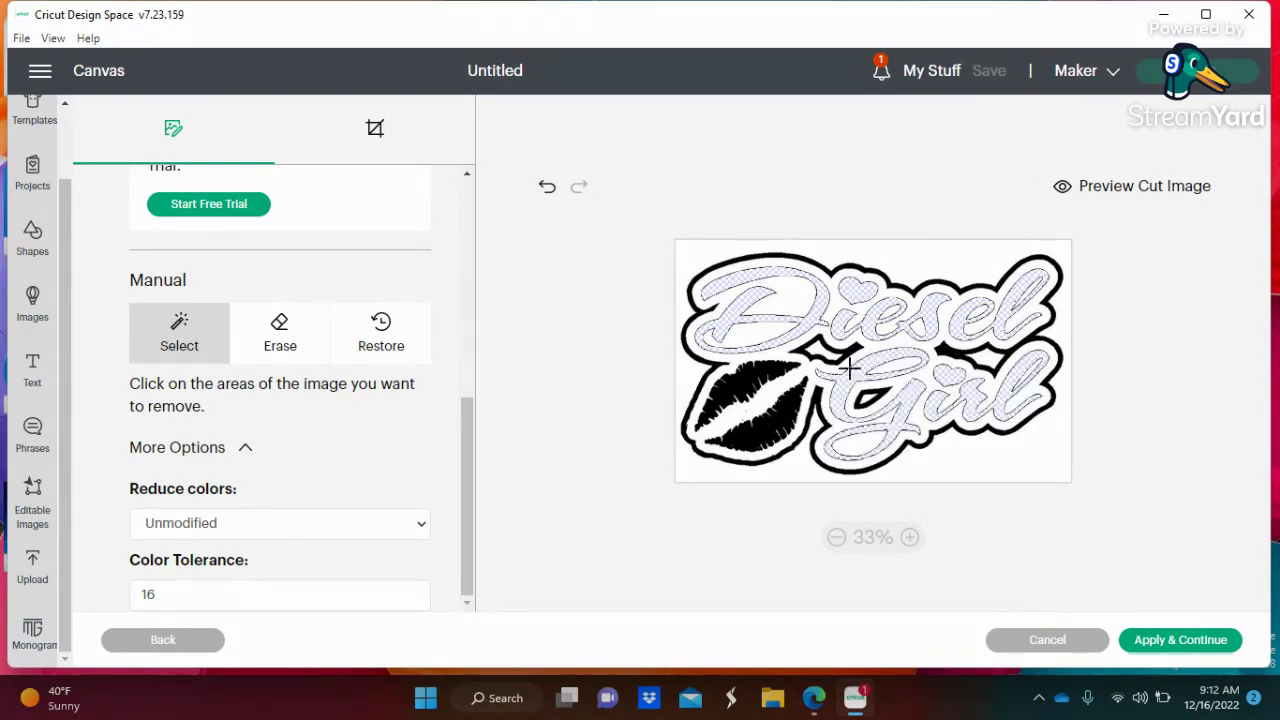
click(775, 368)
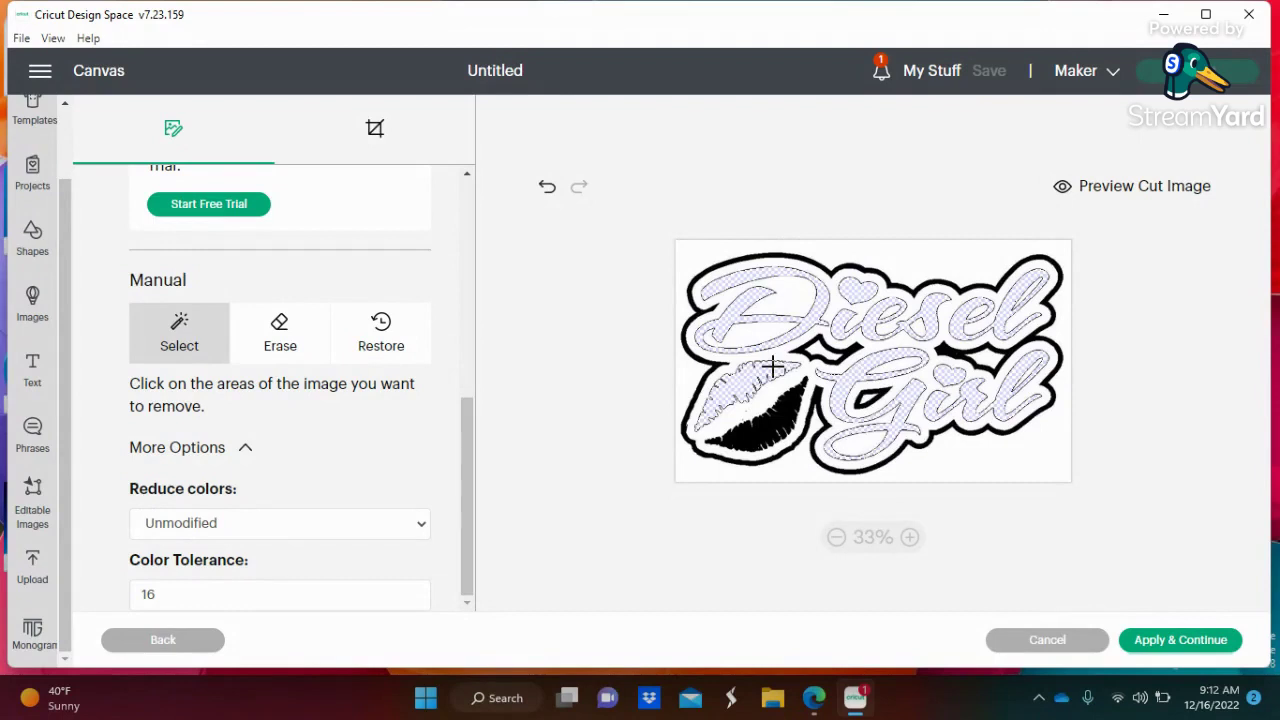
click(777, 428)
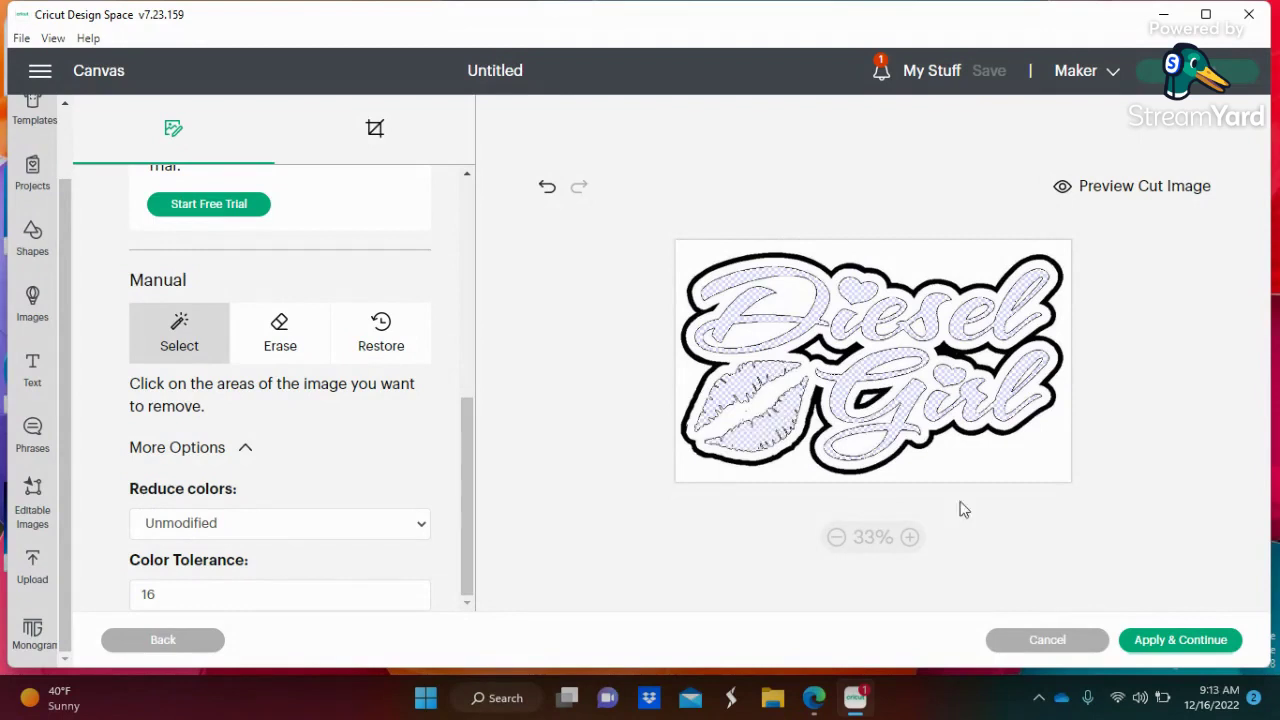
- Apply the background removal and upload the result as a Cut Image named R (18)
click(1203, 648)
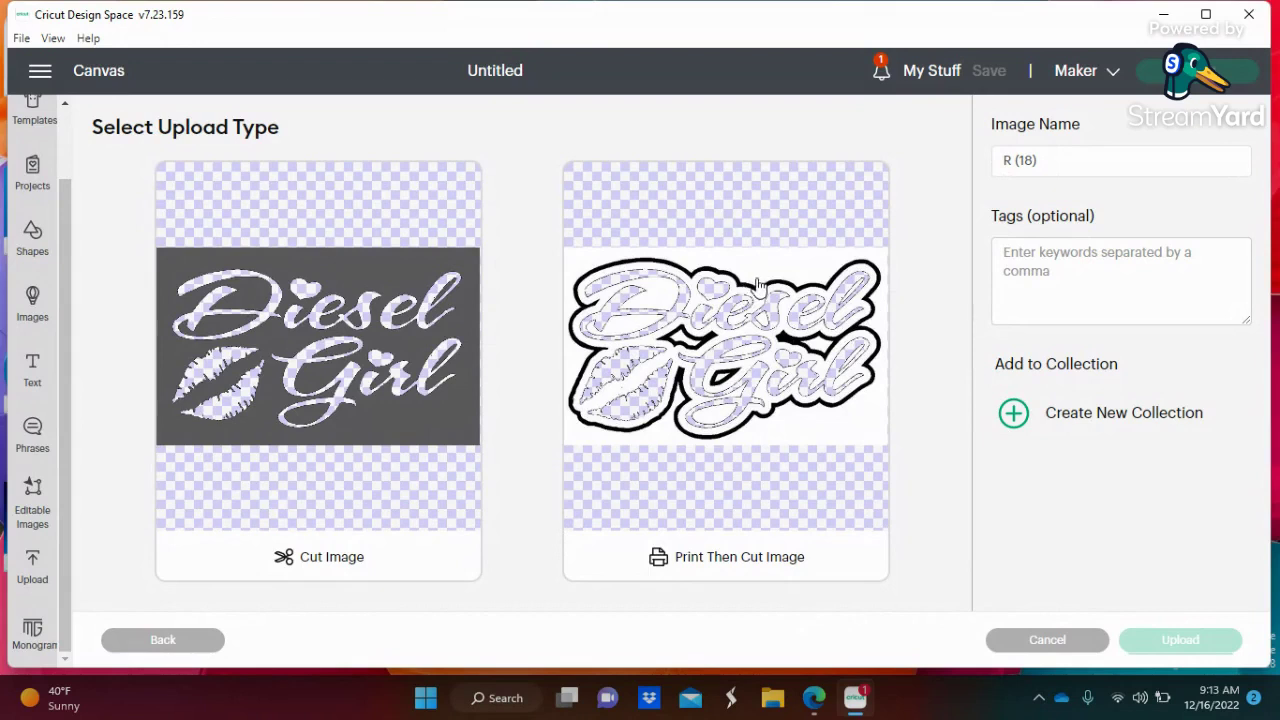
click(399, 494)
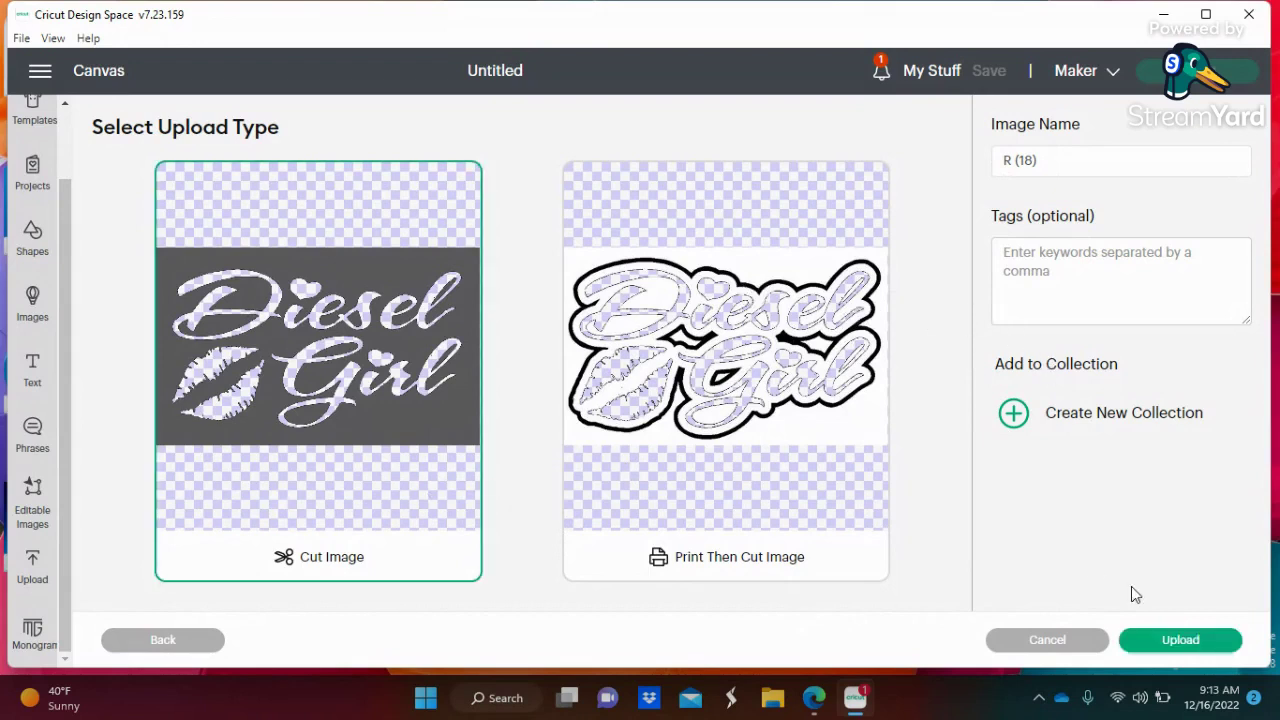
click(1208, 648)
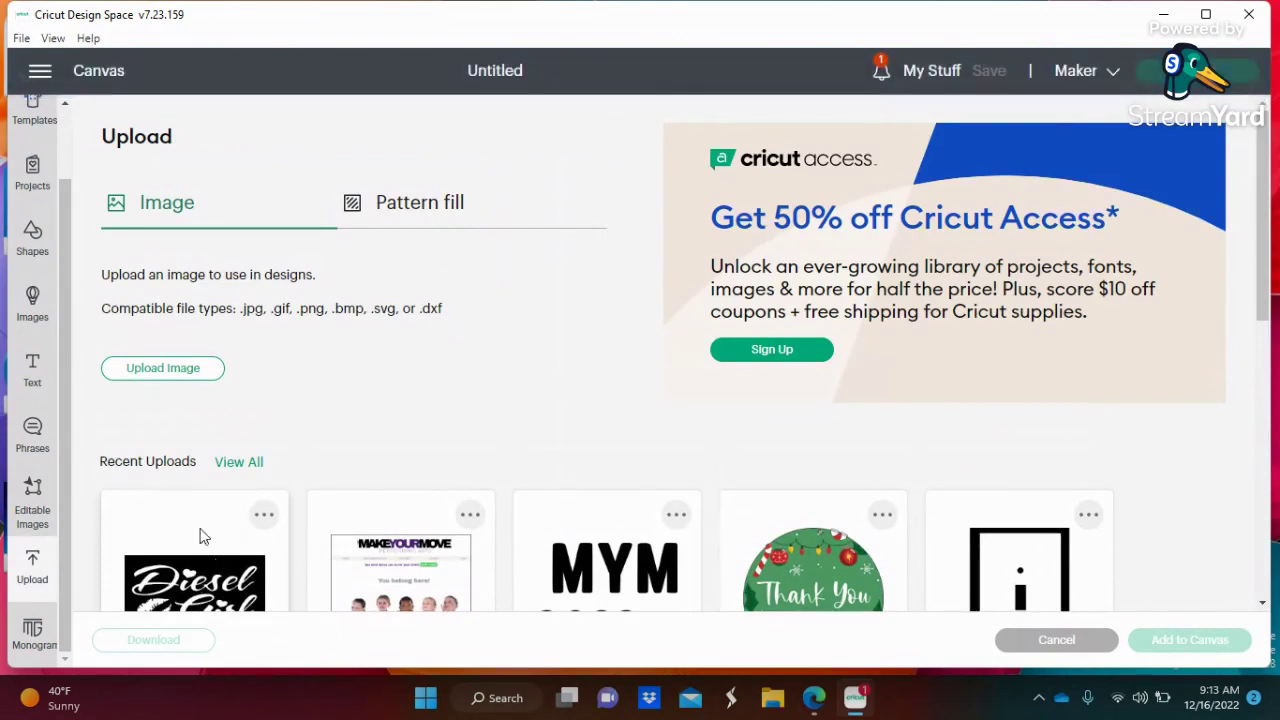
- Load the R (18) file from the recent files for another upload and continue with the Complex image type
click(172, 368)
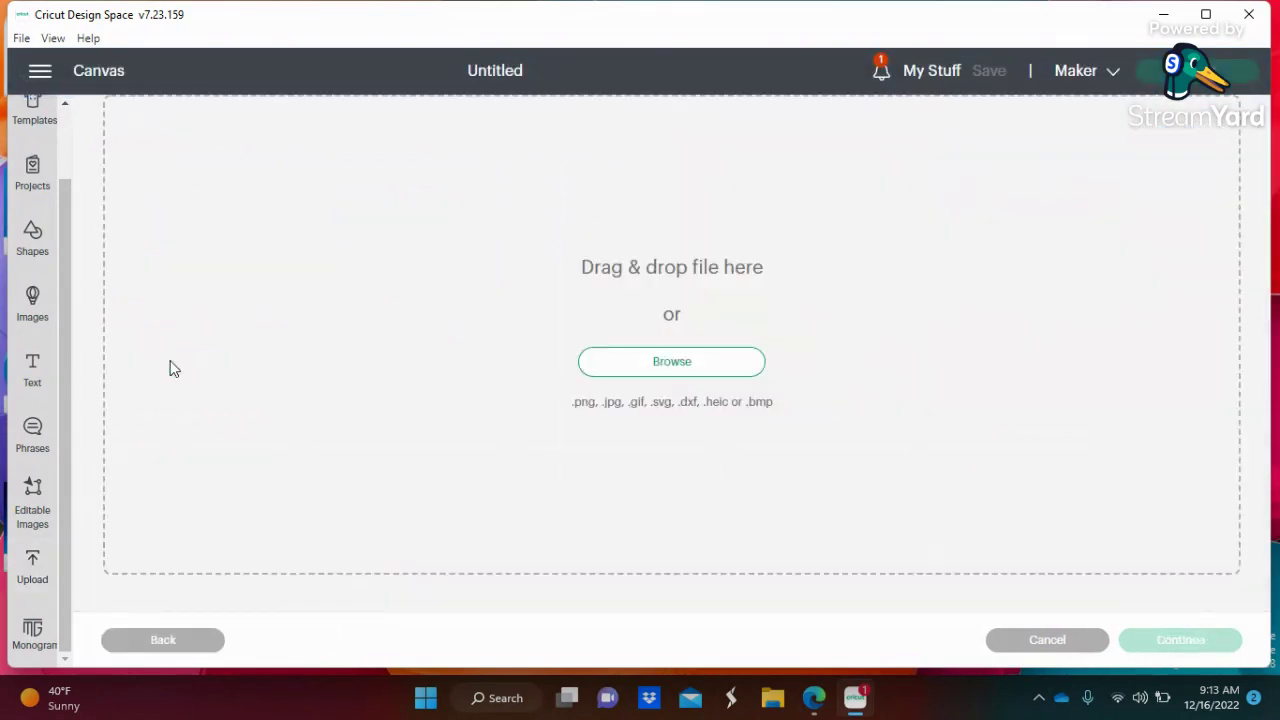
click(706, 366)
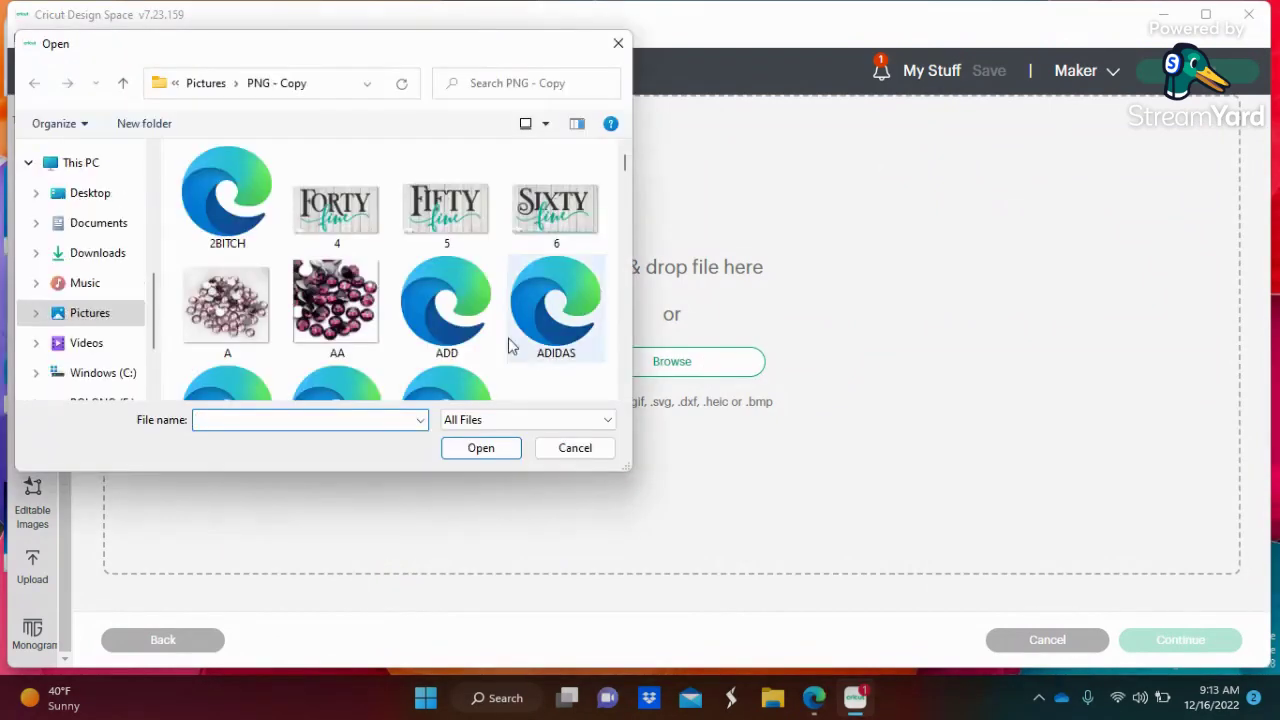
drag(152, 312, 165, 125)
click(120, 170)
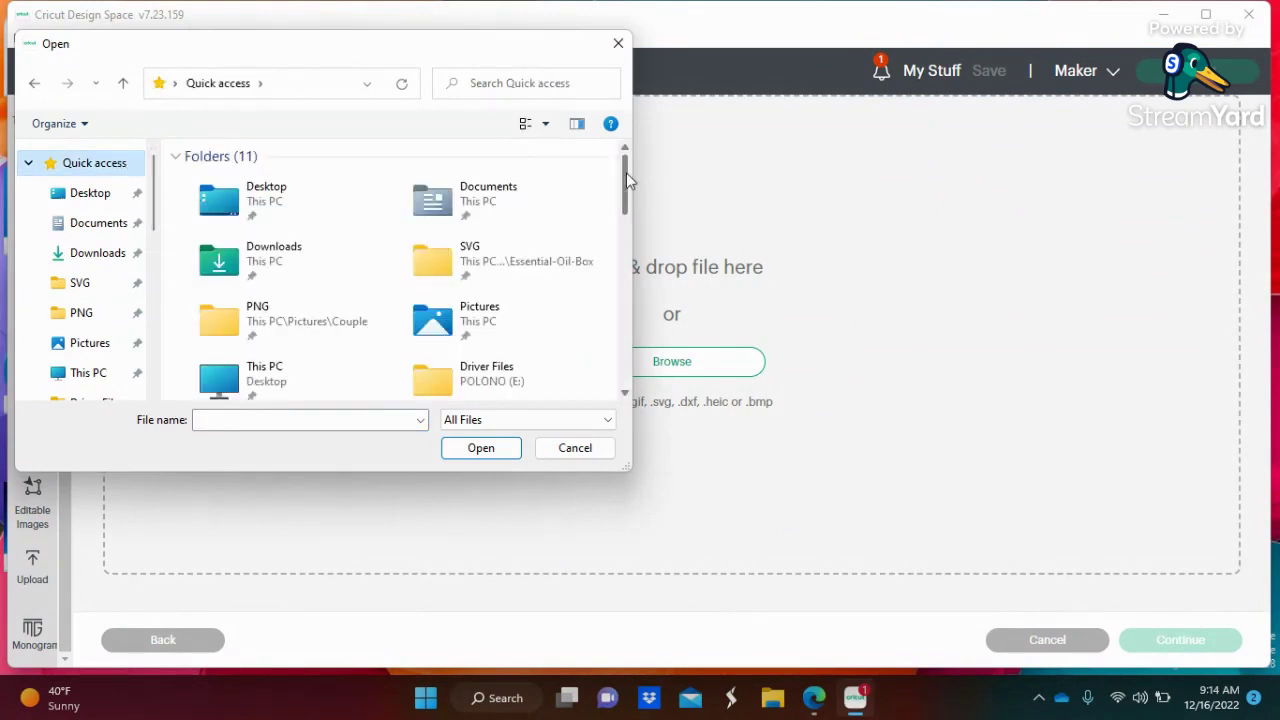
drag(626, 172, 625, 230)
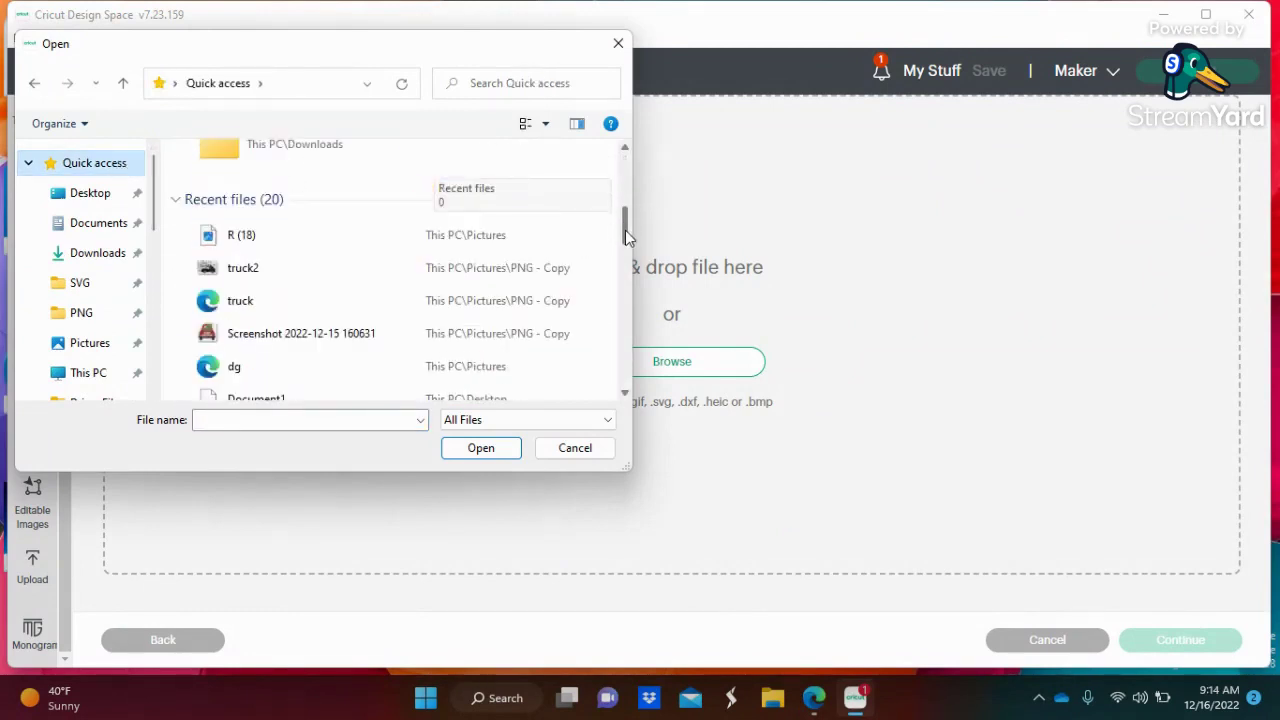
click(306, 238)
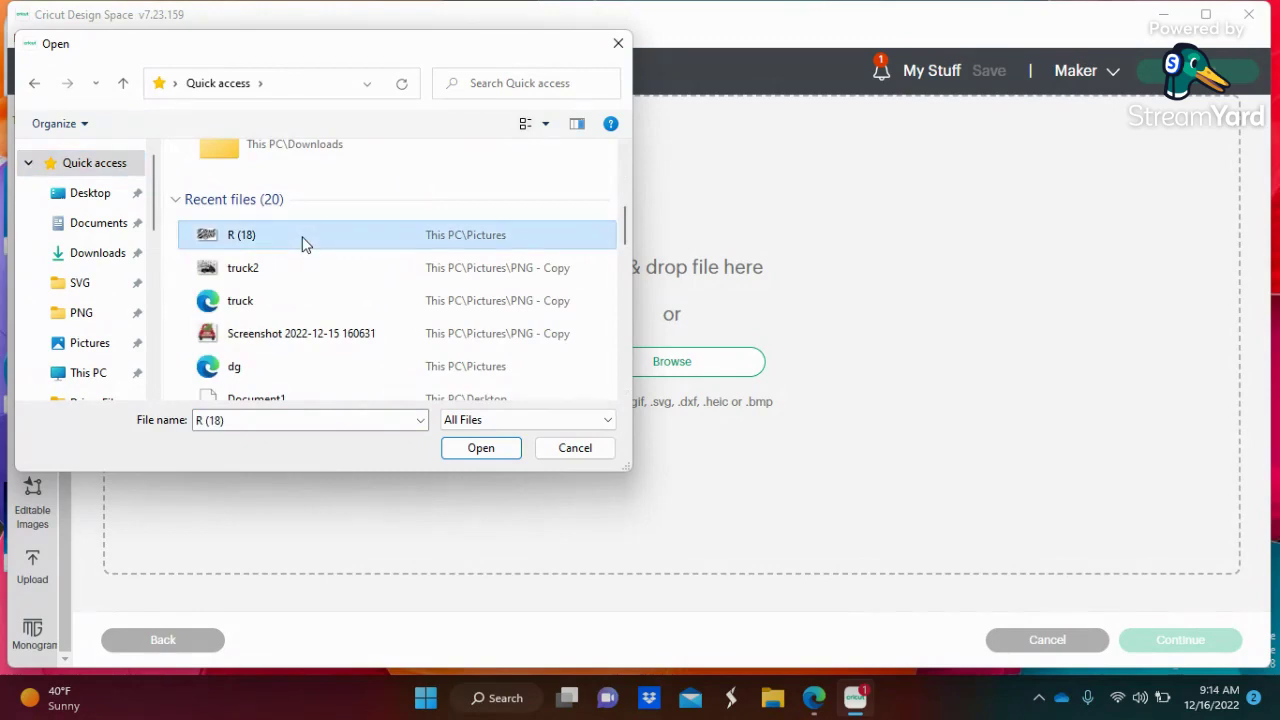
click(481, 448)
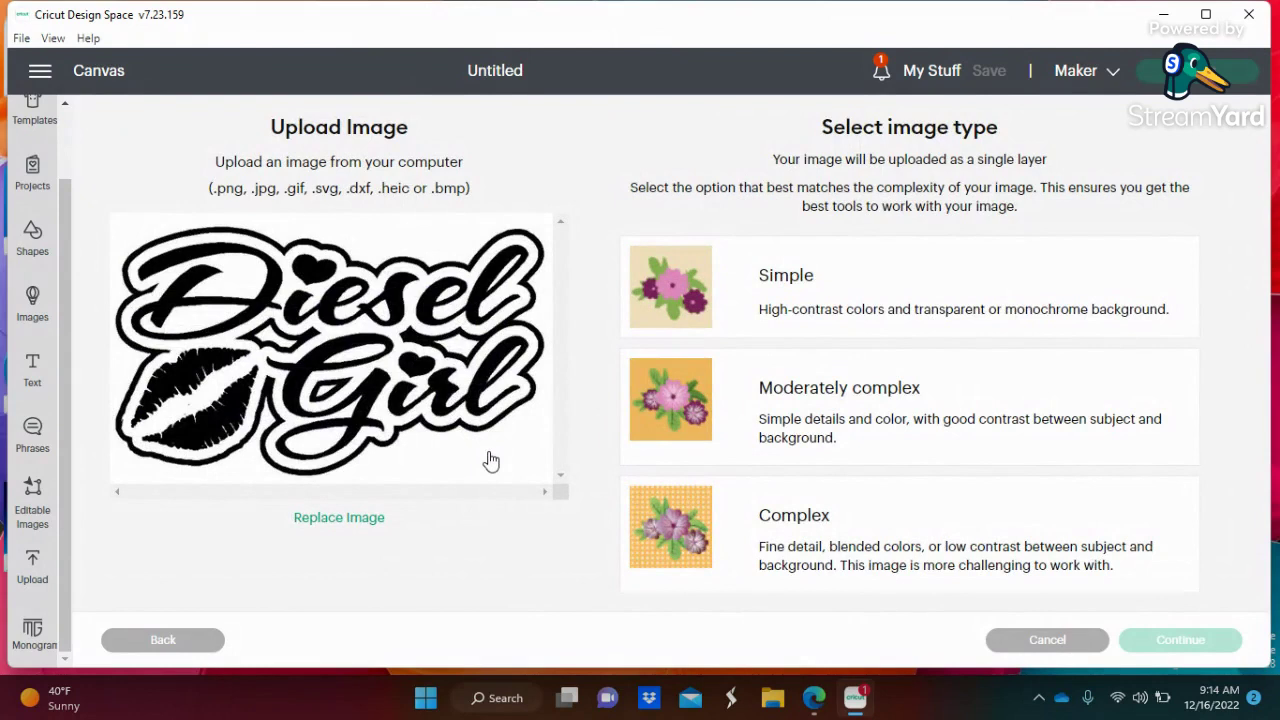
click(808, 538)
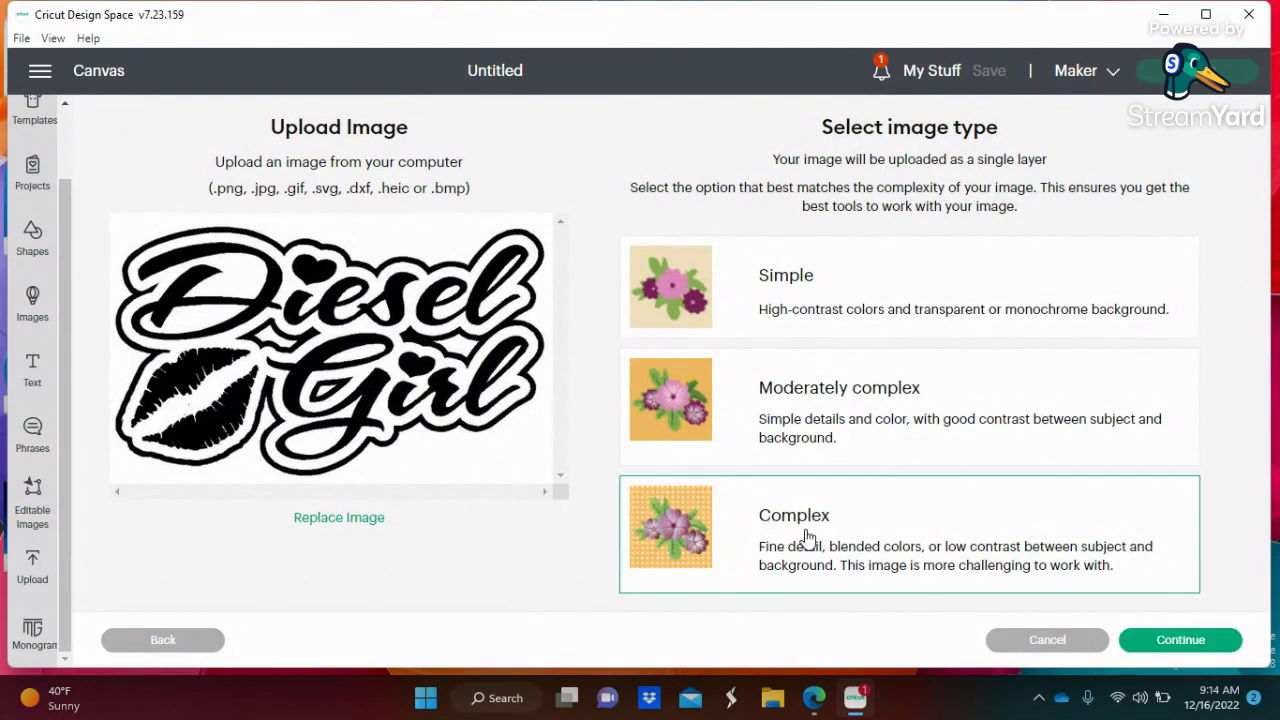
click(1180, 640)
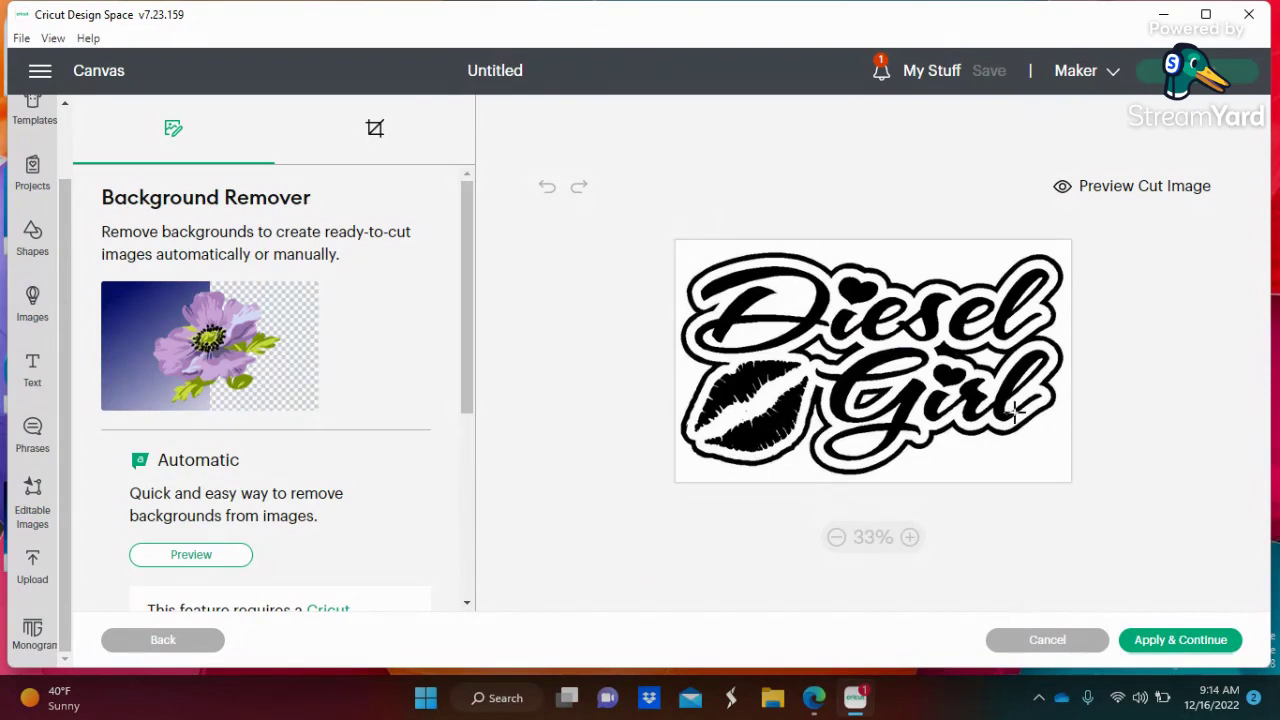
- Try removing the white background around the lettering with a cut preview, and undo the removal
click(910, 538)
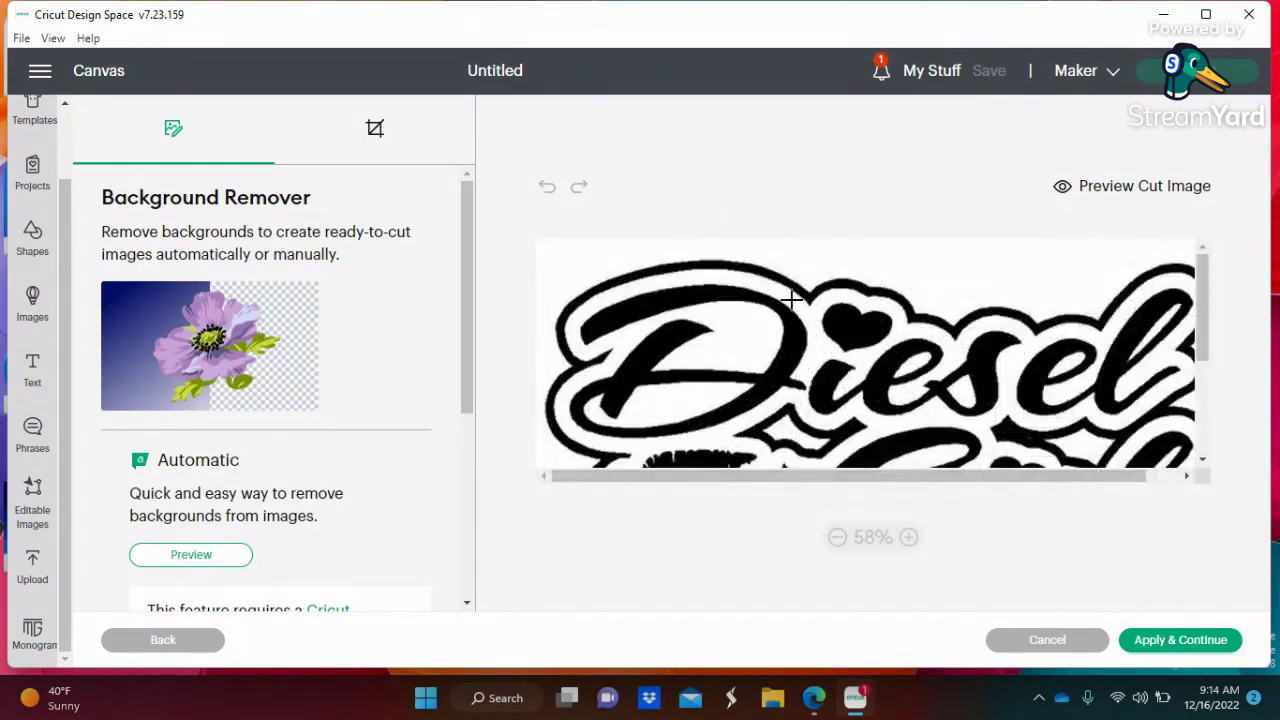
click(900, 264)
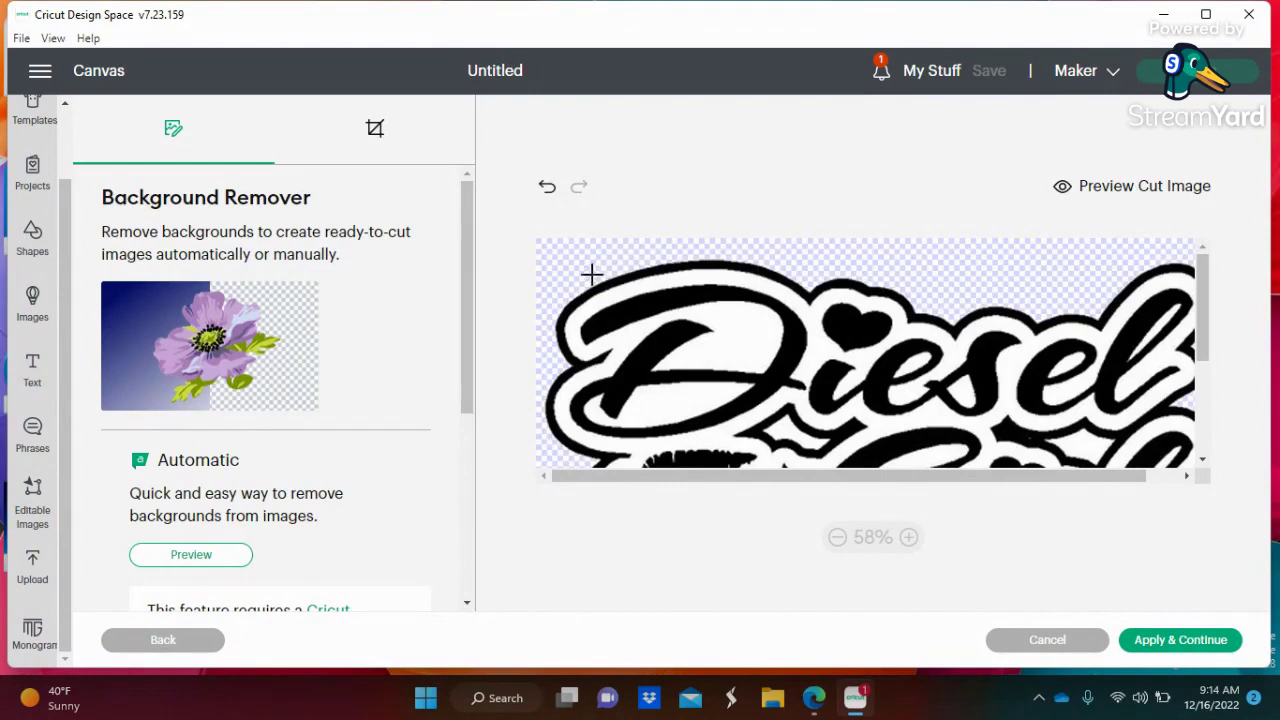
click(1062, 190)
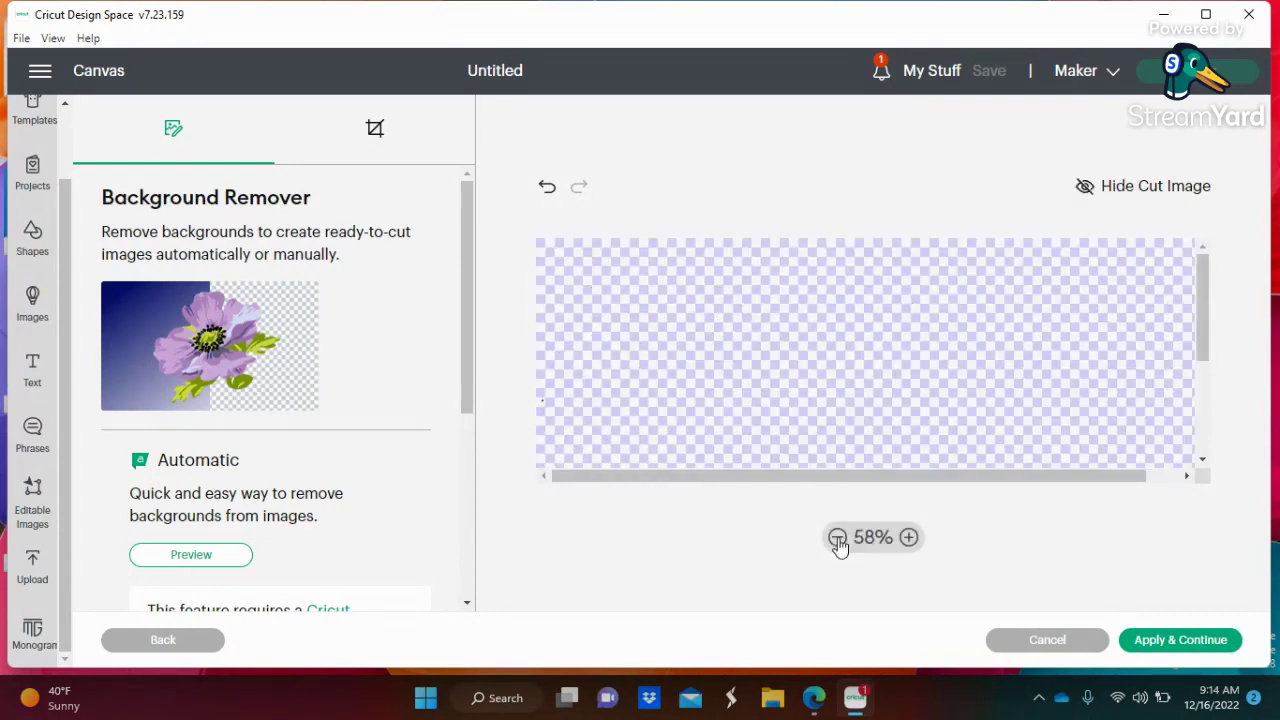
click(543, 187)
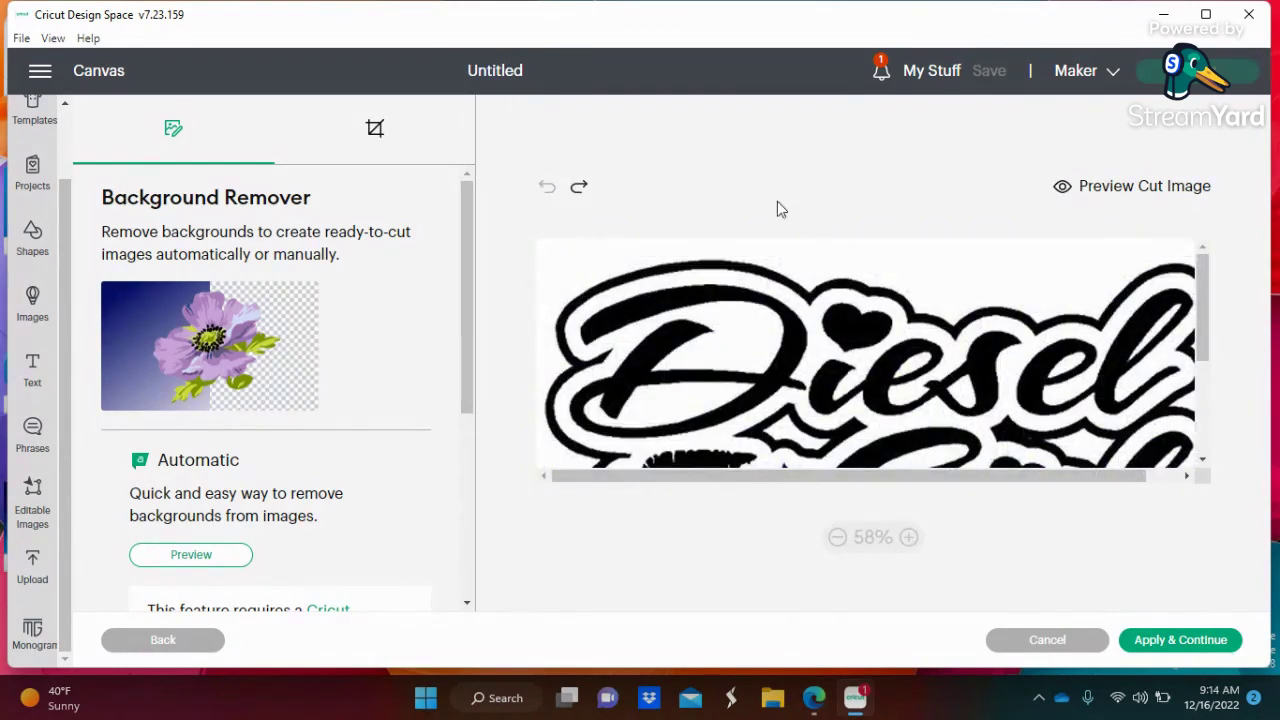
click(837, 537)
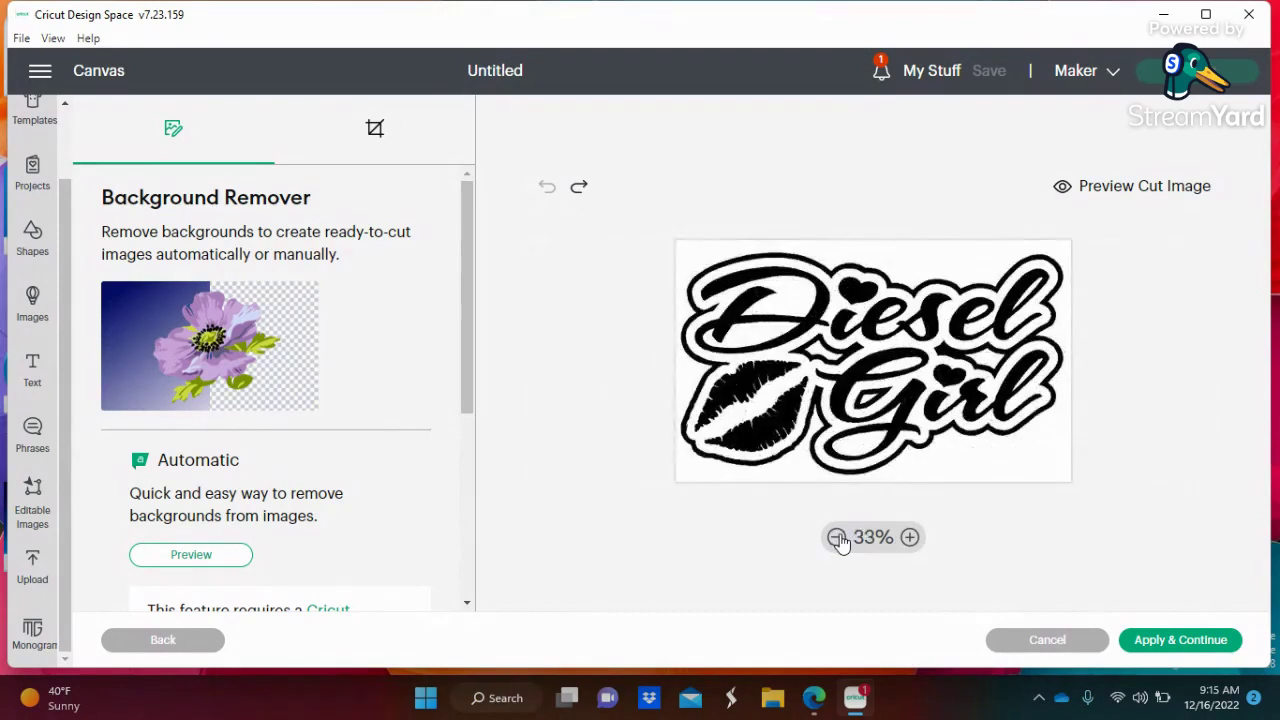
- Try removing the white background from the Diesel Girl image for a Print Then Cut upload, and cancel the upload
click(955, 259)
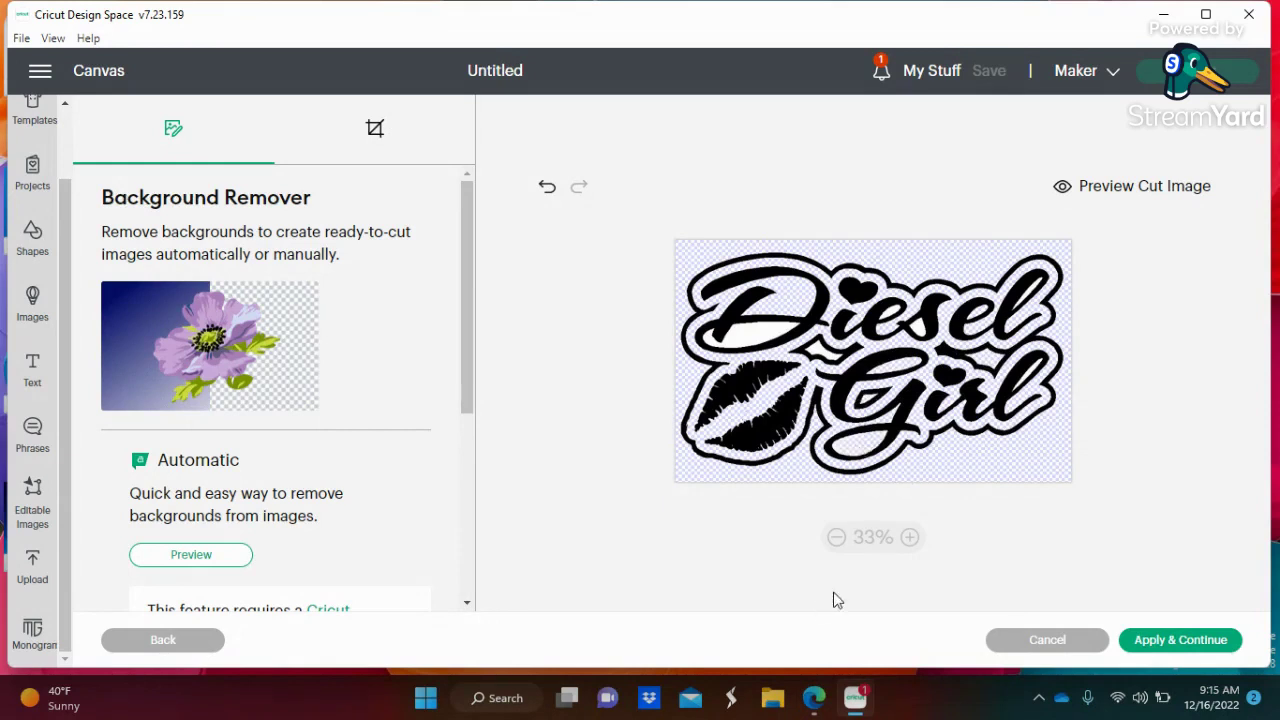
click(909, 539)
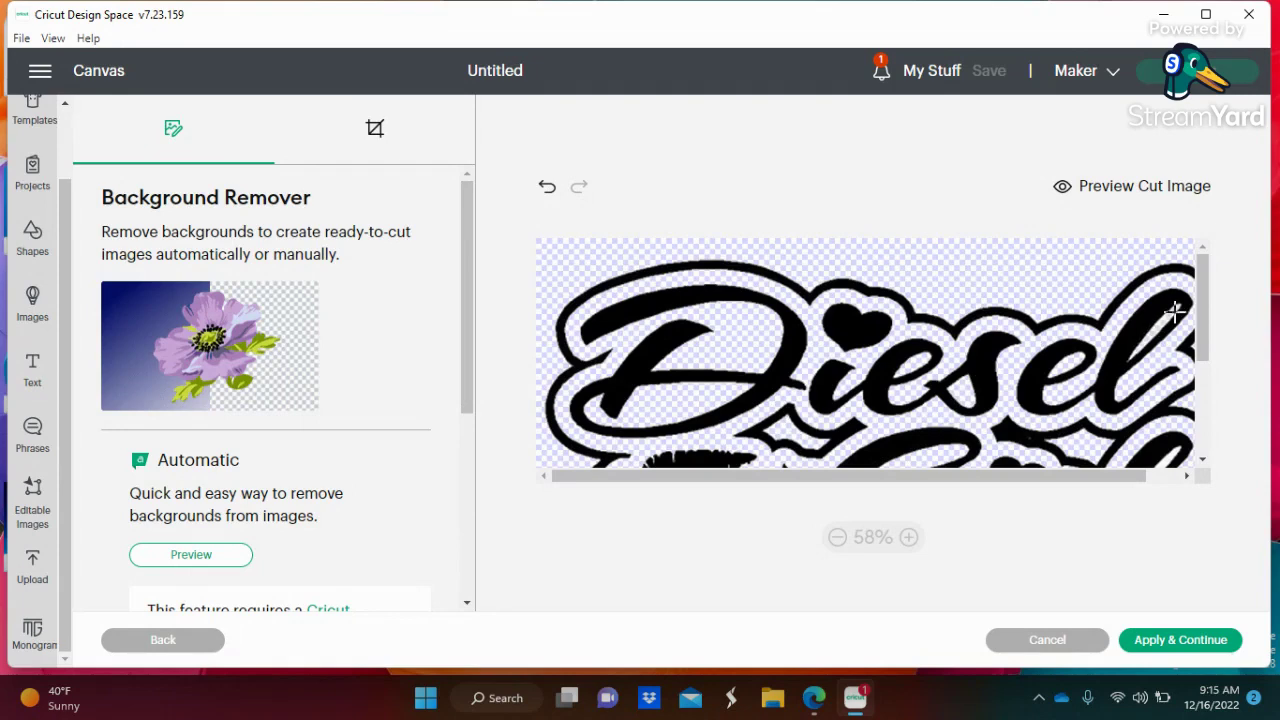
drag(1203, 288, 1206, 368)
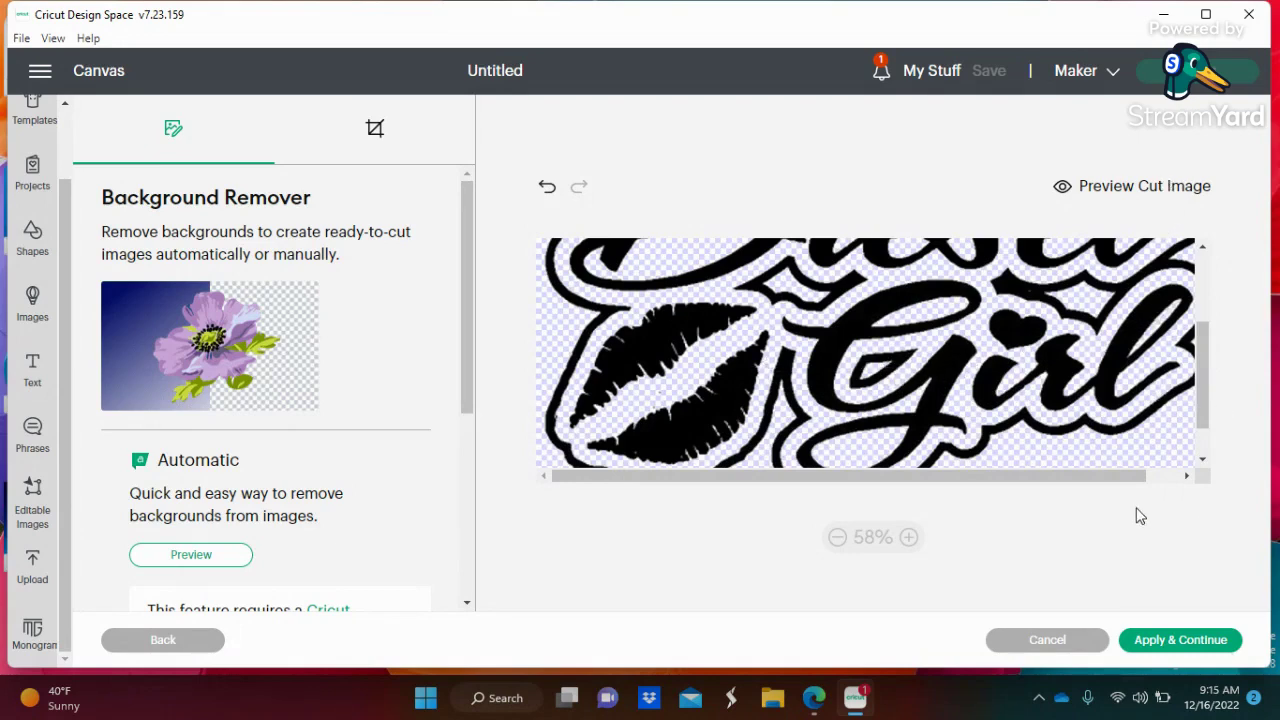
click(1172, 645)
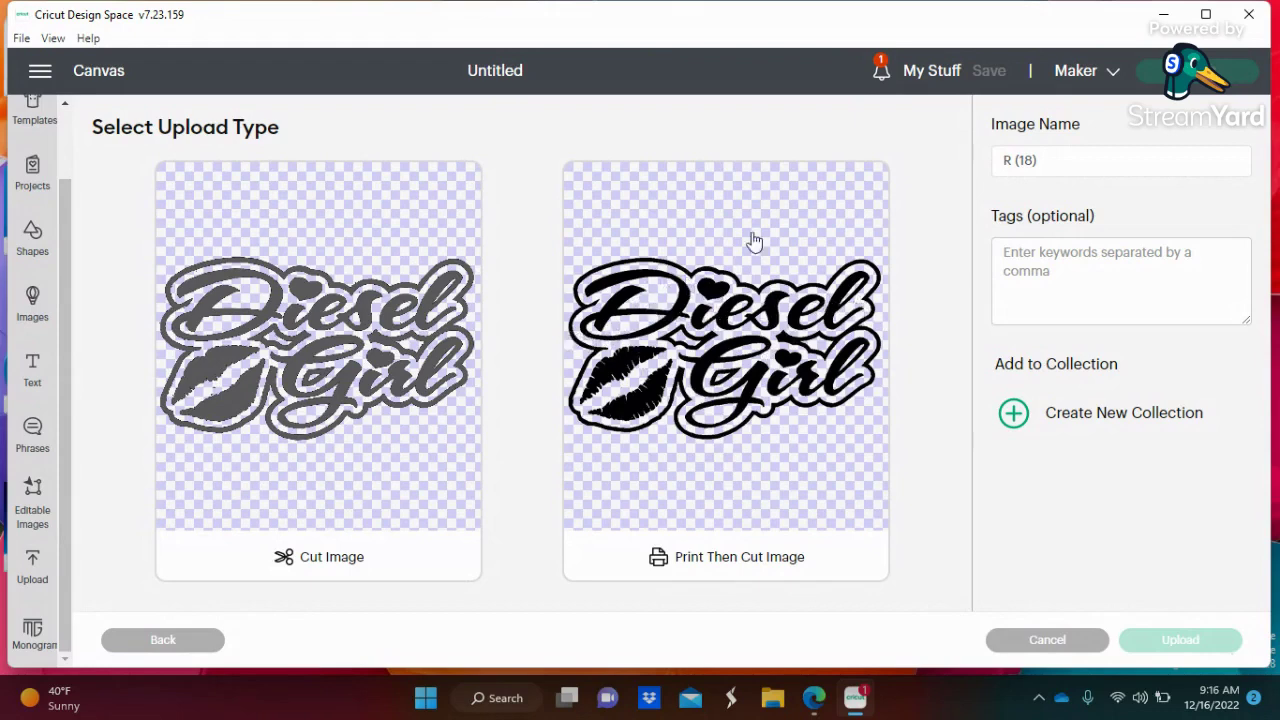
click(688, 360)
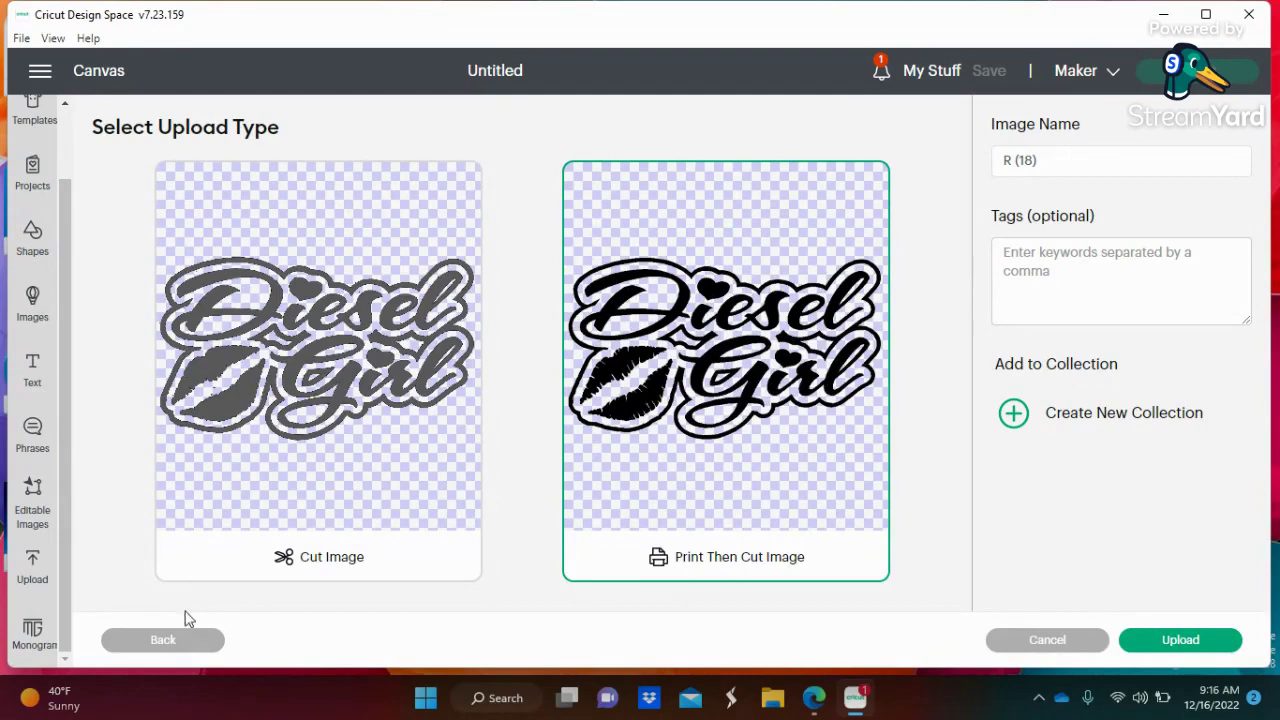
click(163, 640)
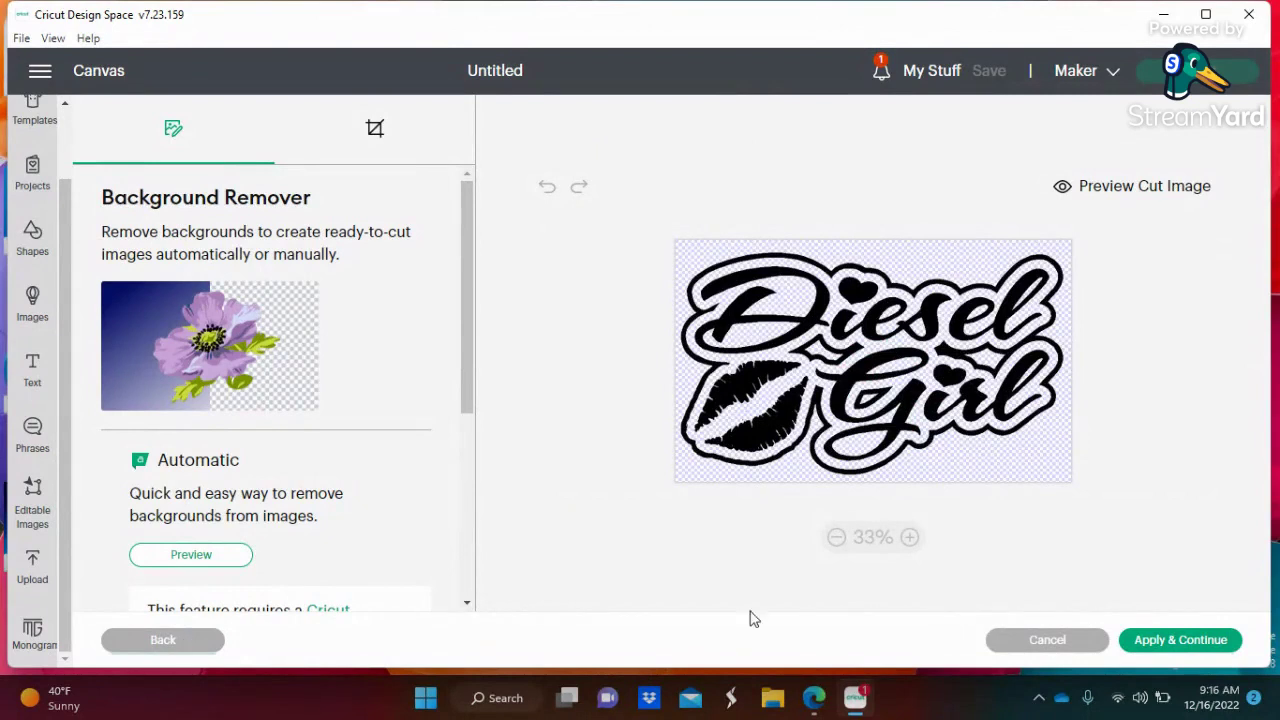
click(1045, 640)
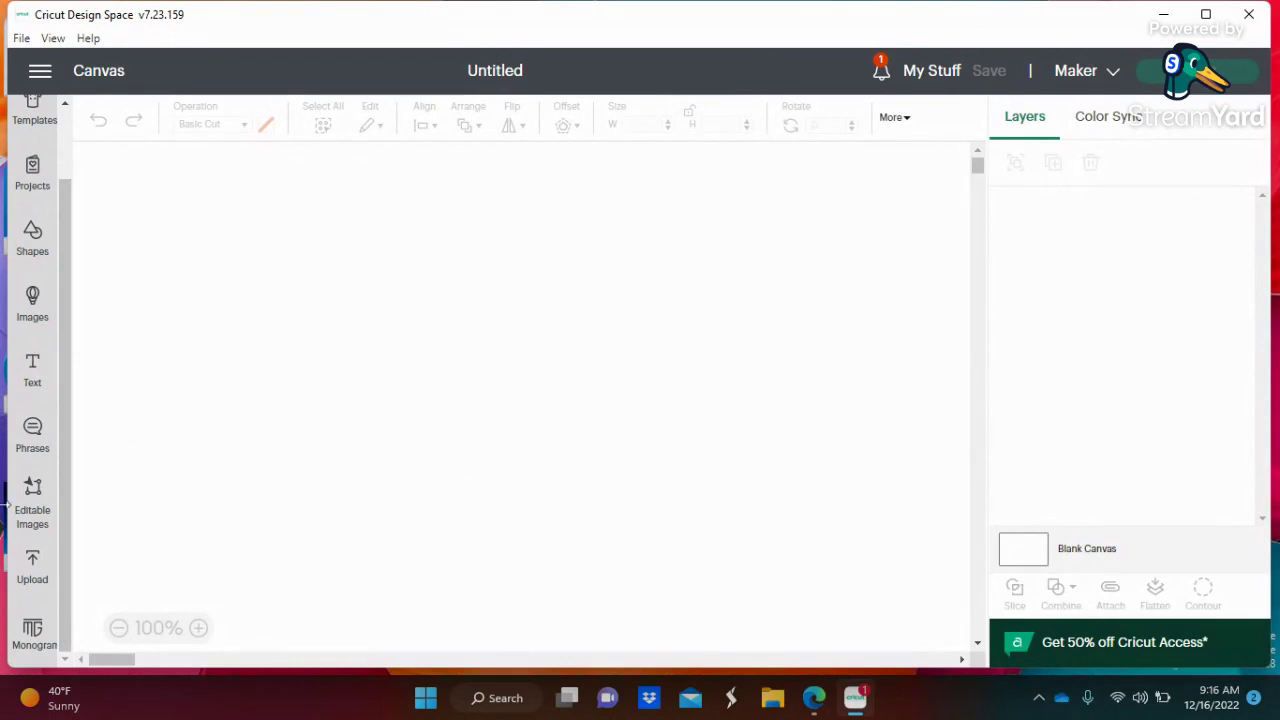
- Load the bull file from the PNG - Copy folder for a new upload and continue with the Complex image type
click(33, 566)
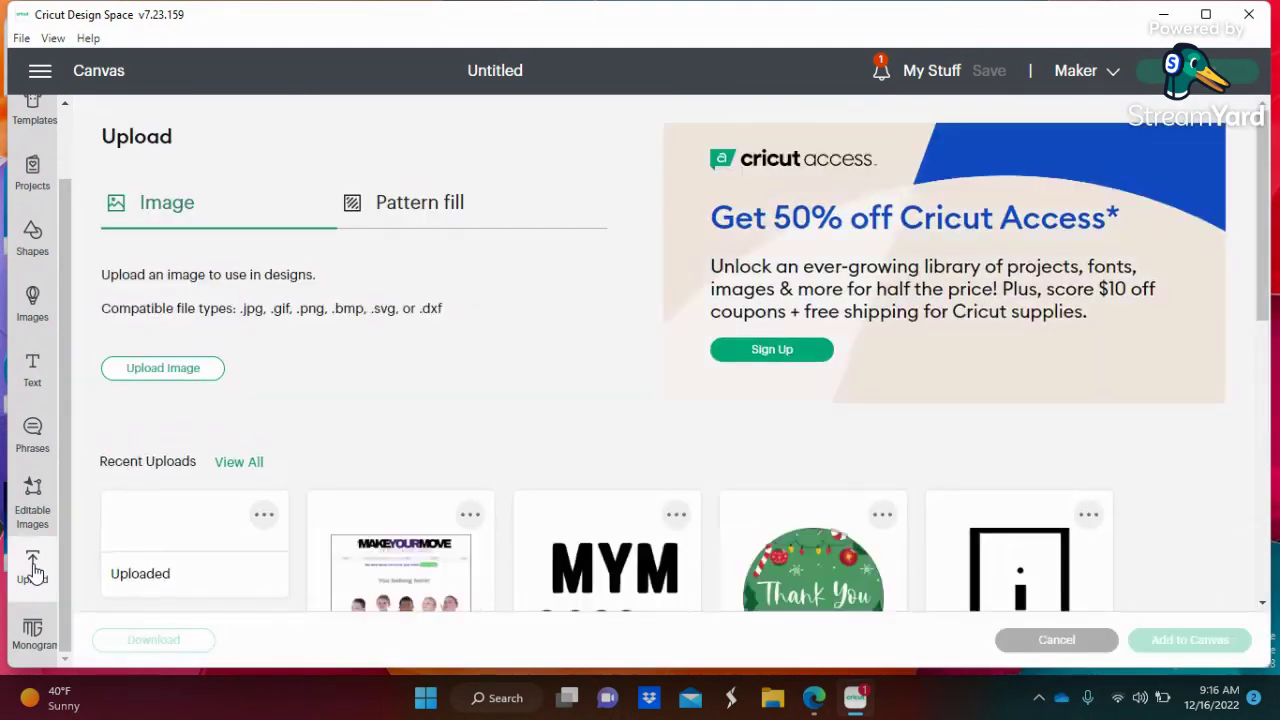
click(197, 372)
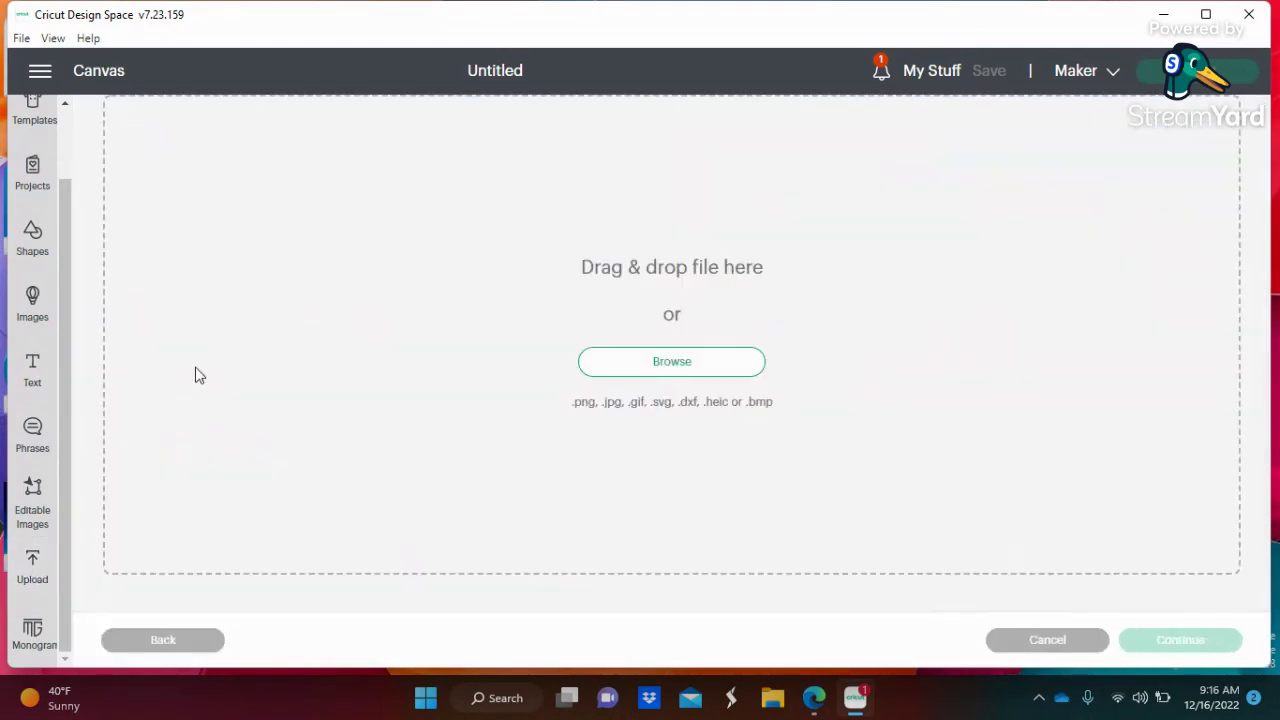
click(636, 375)
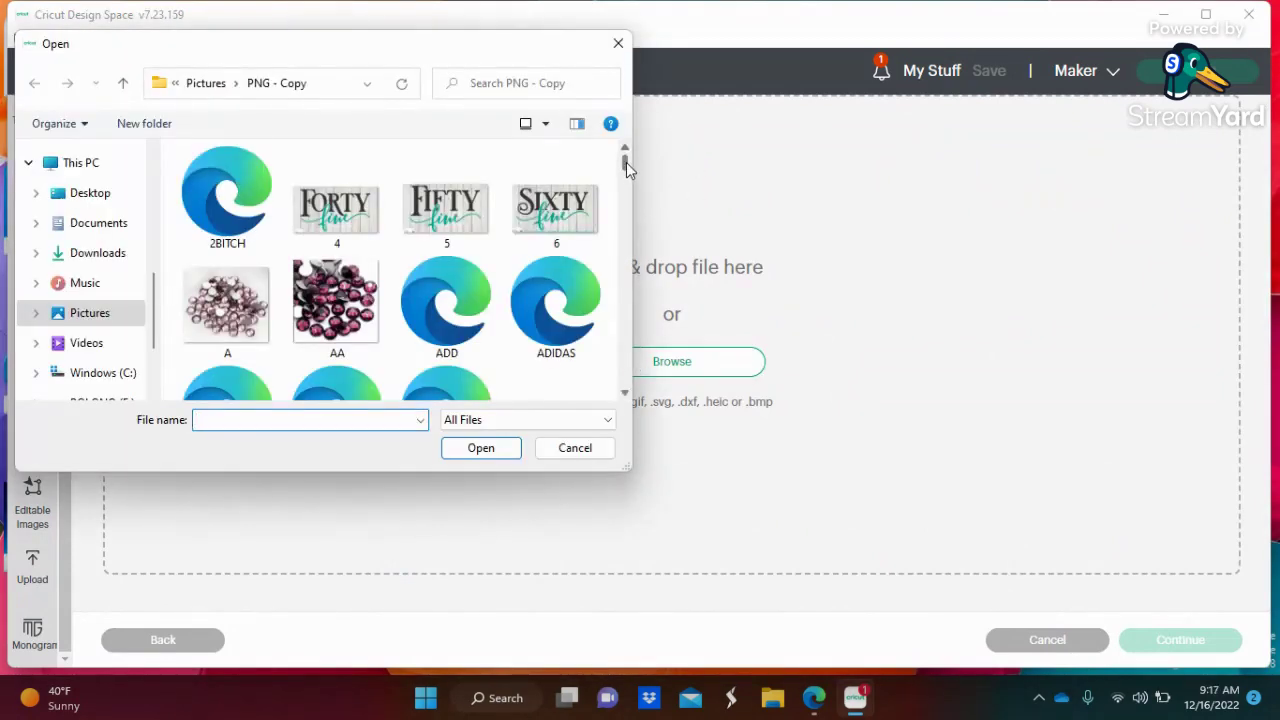
drag(626, 162, 624, 184)
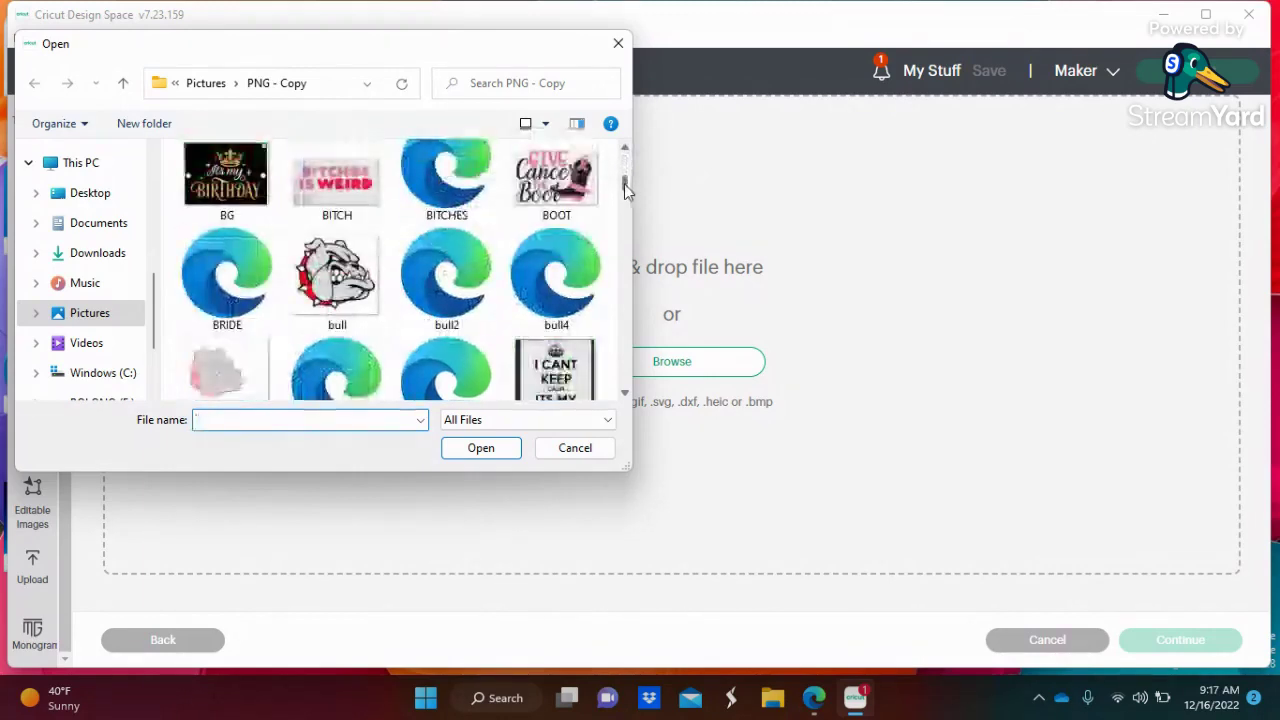
click(300, 290)
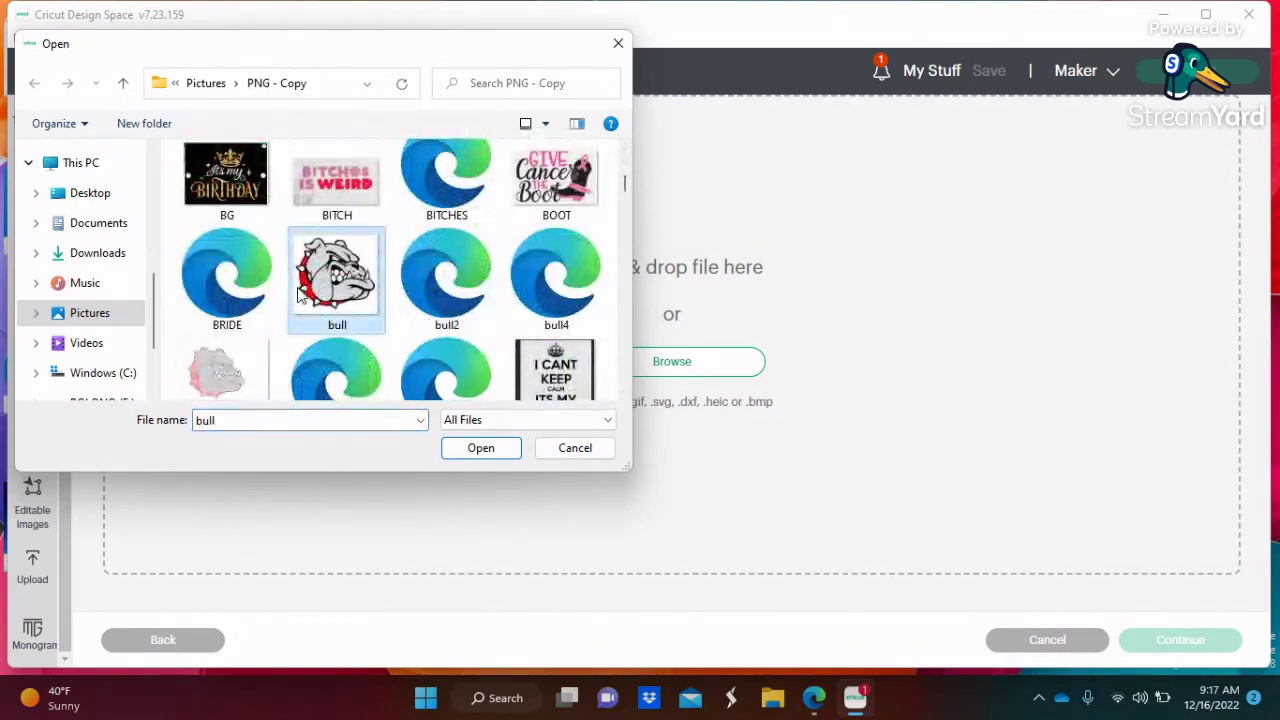
click(480, 450)
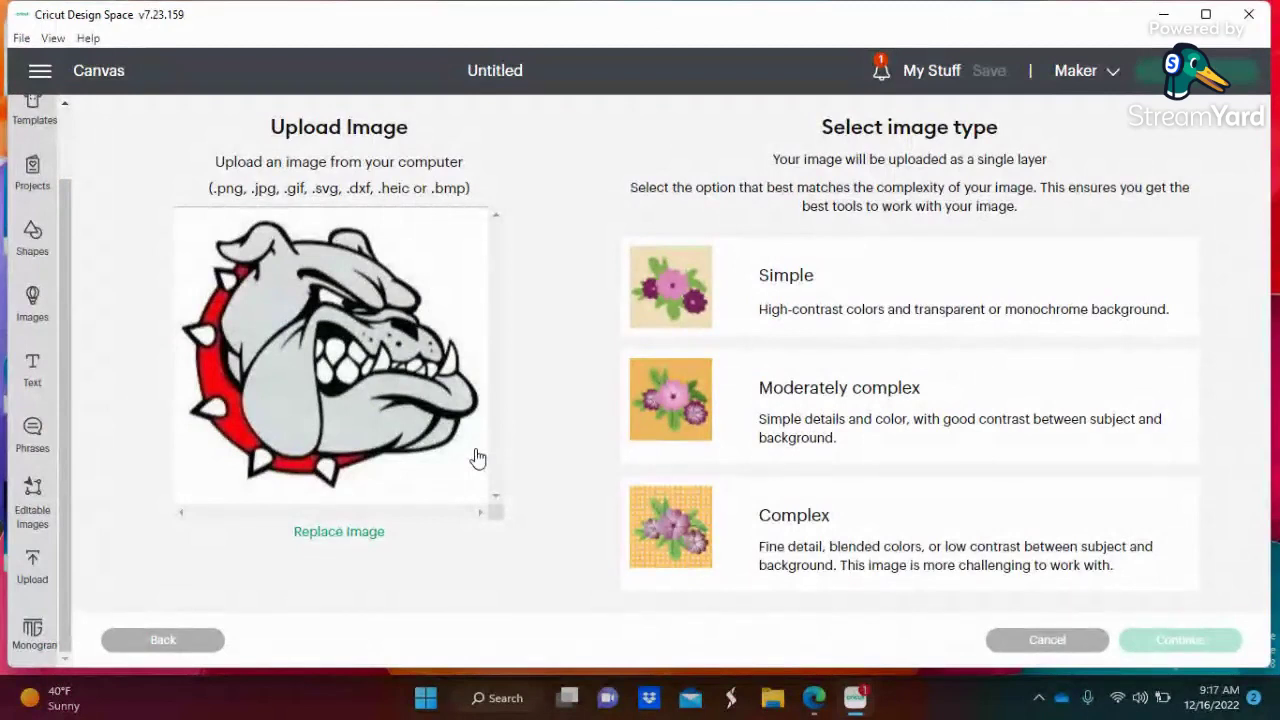
click(678, 557)
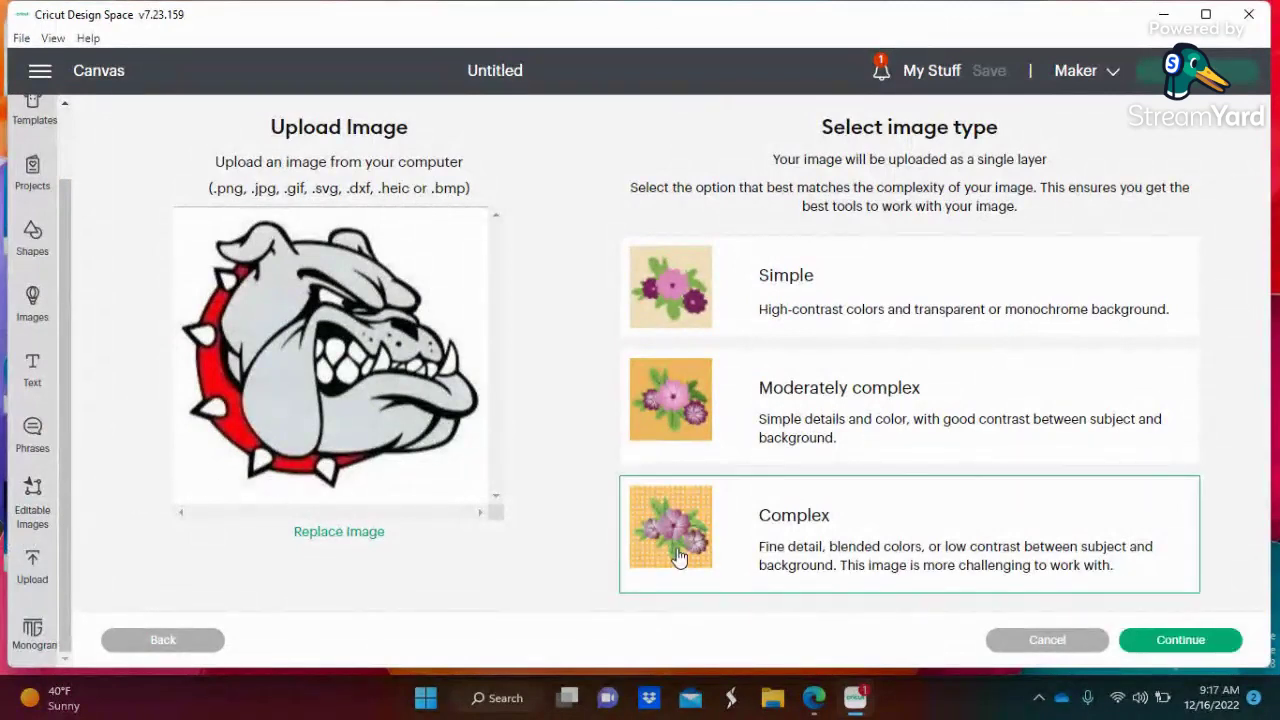
click(1213, 648)
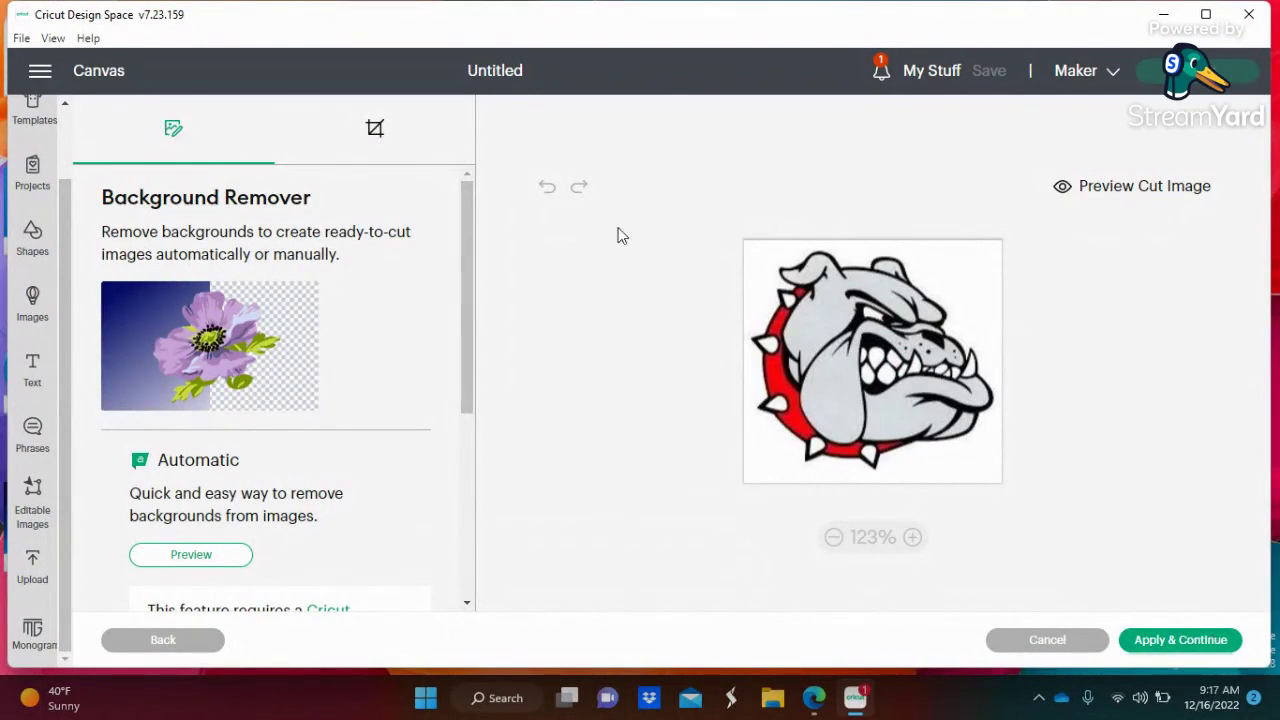
- Remove the white background around the bulldog and upload the result as a Print Then Cut Image named bull
click(770, 253)
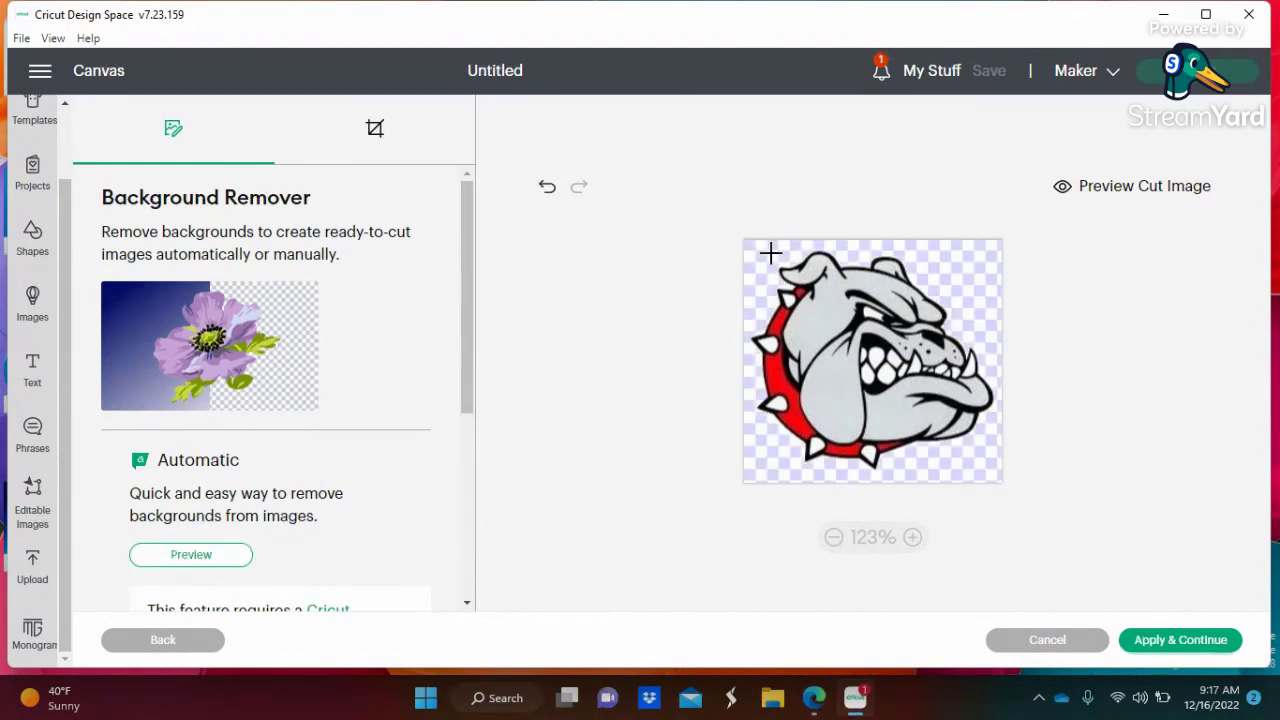
click(1182, 640)
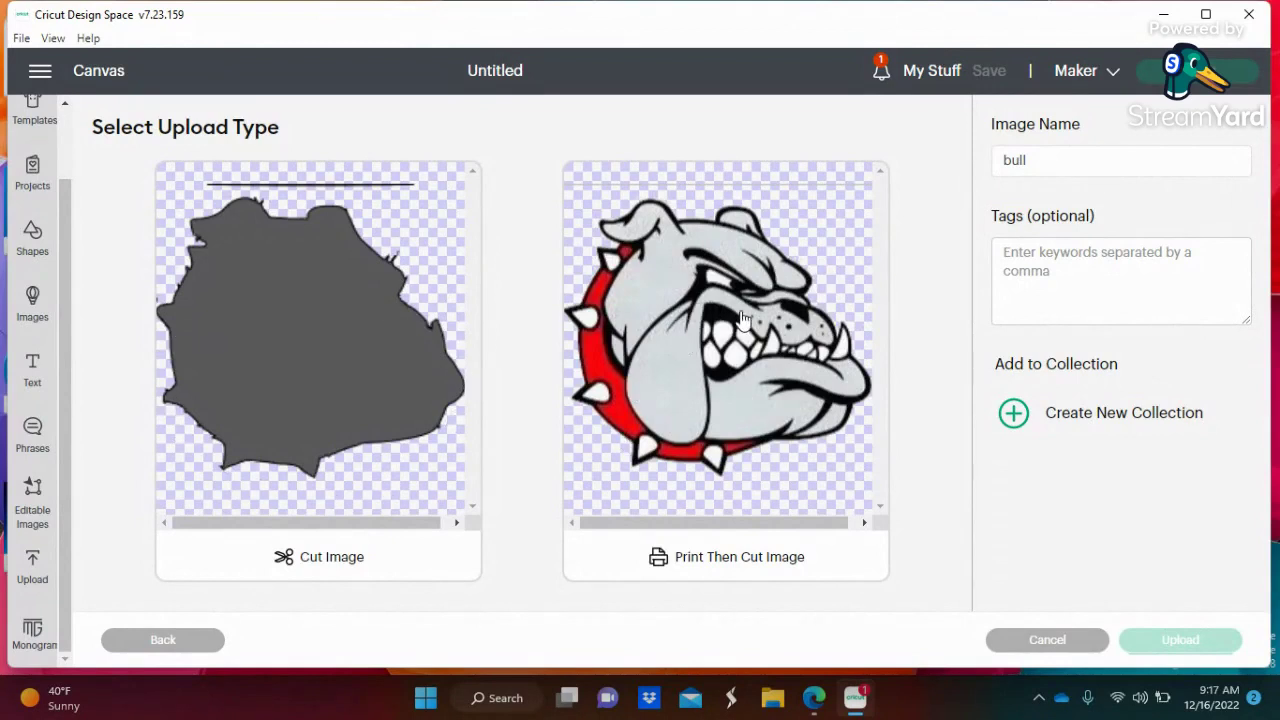
click(818, 283)
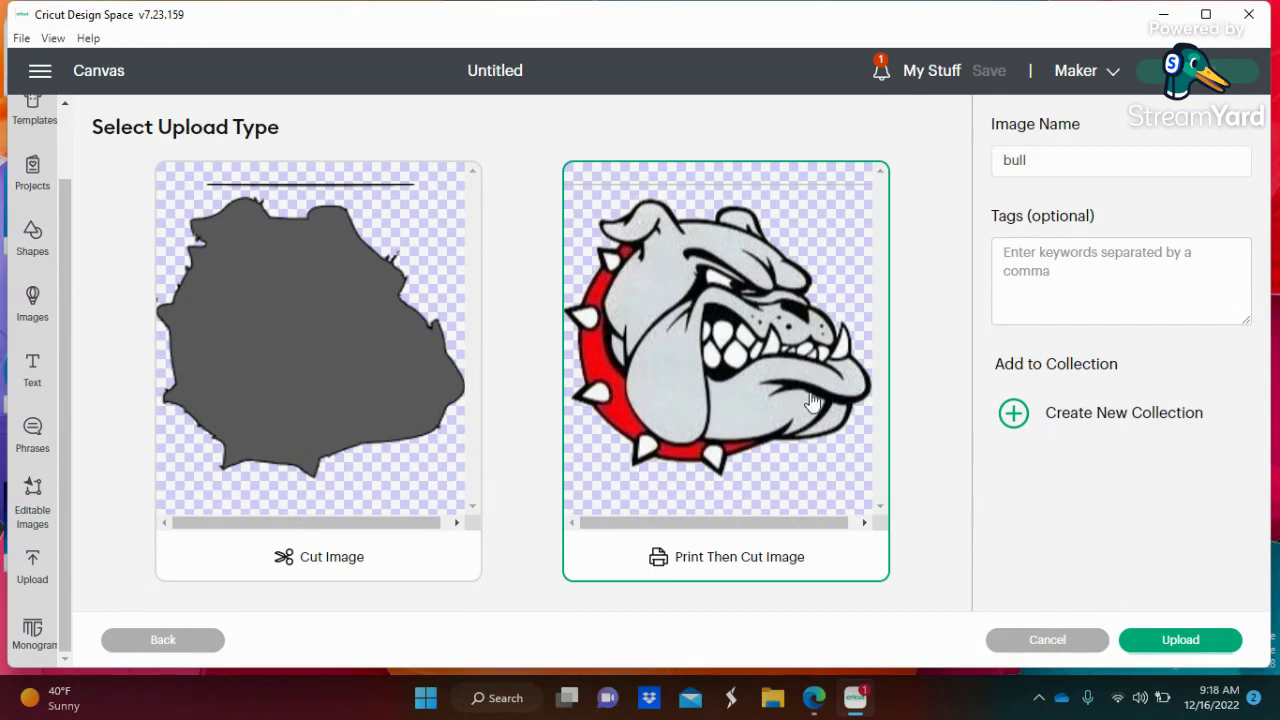
click(1174, 645)
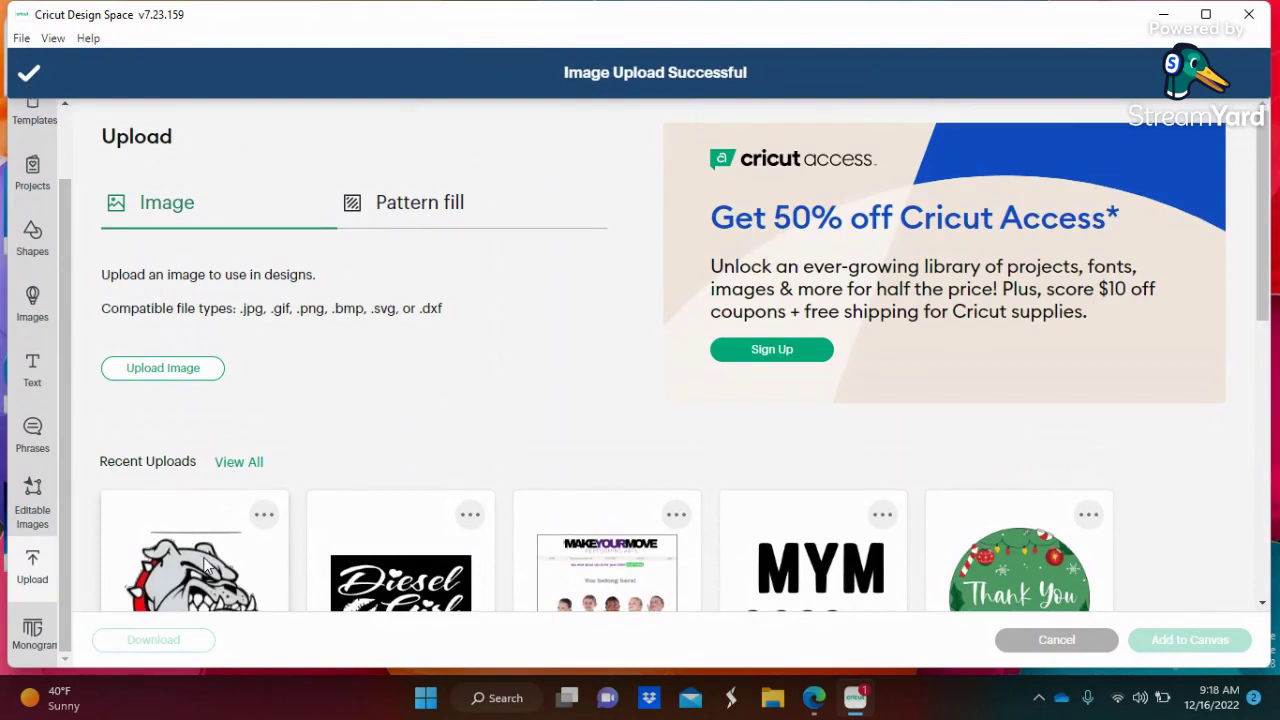
- Add the uploaded bulldog image to the canvas, preview it on the cutting mat, and return to the canvas
double_click(205, 565)
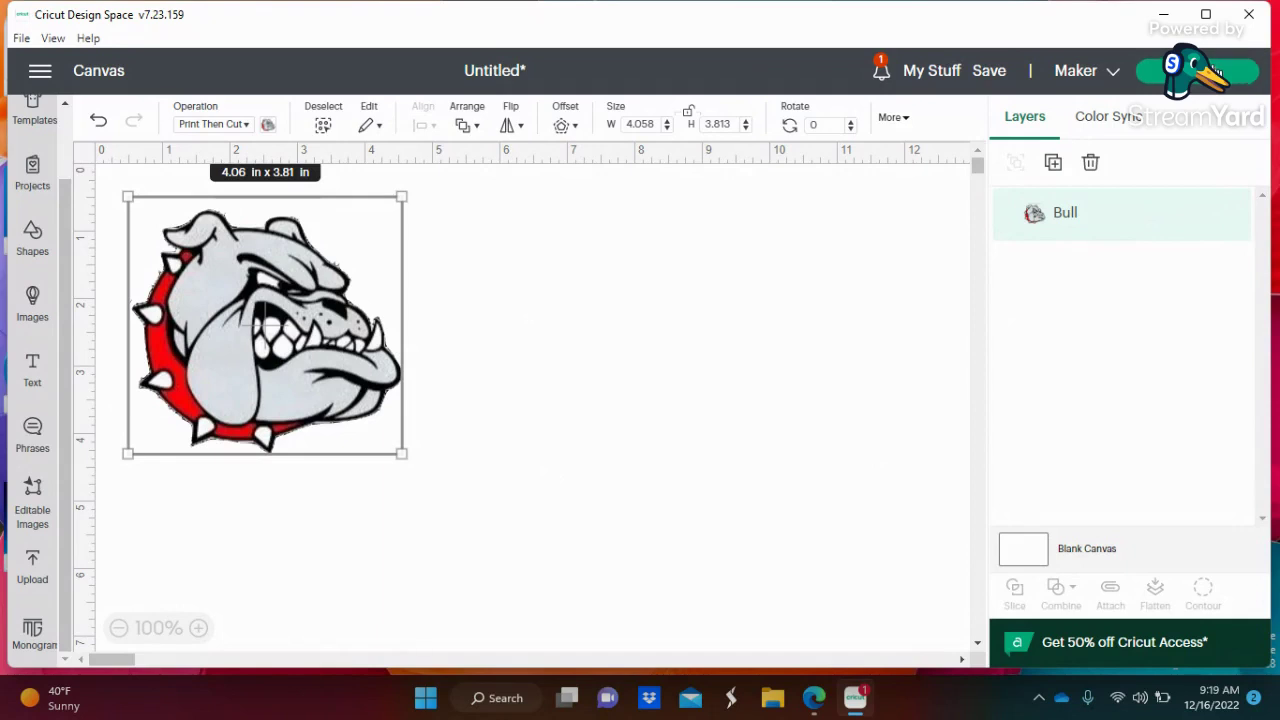
click(1212, 71)
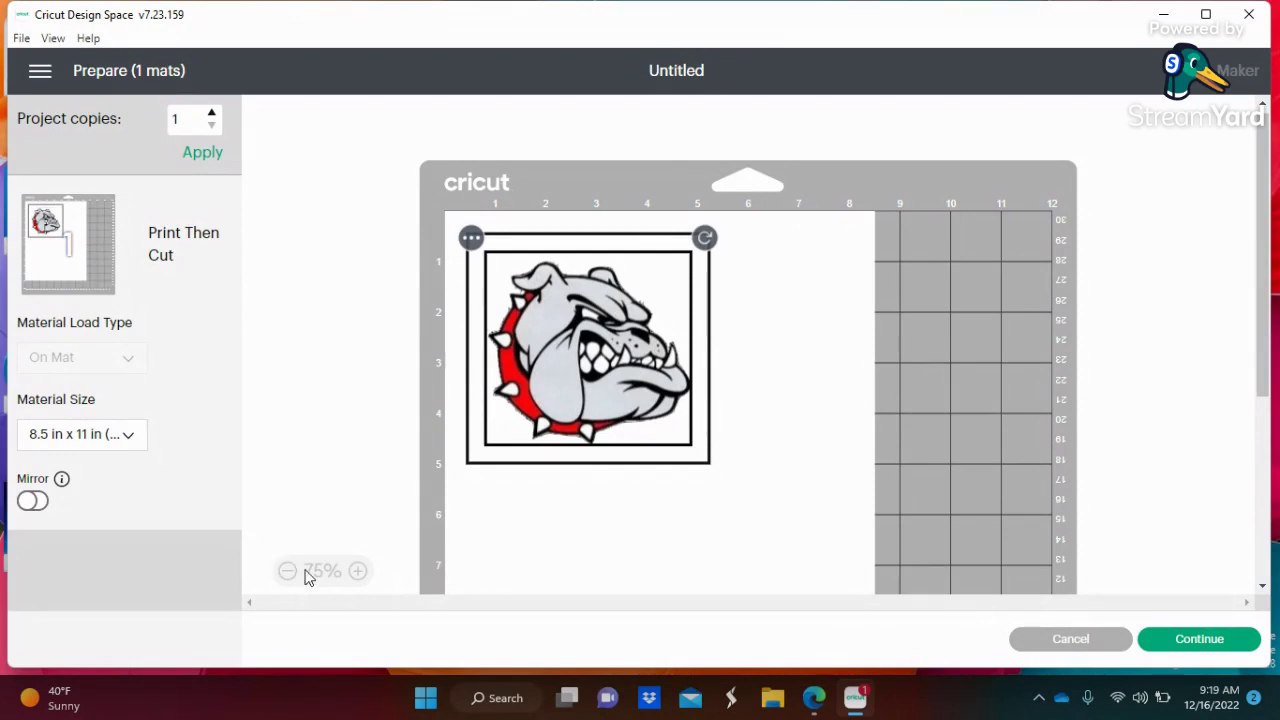
click(1092, 641)
click(1092, 641)
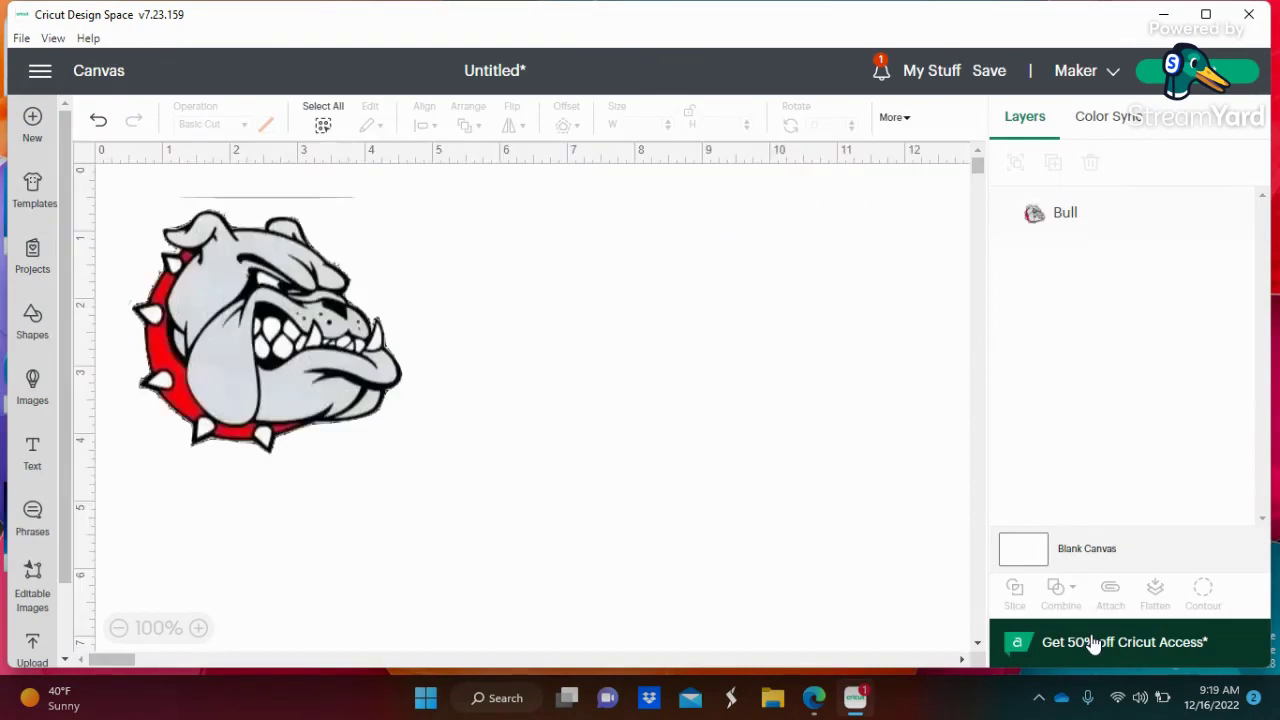
- Duplicate the bulldog image and move the copy beside the original, clear of it
click(274, 424)
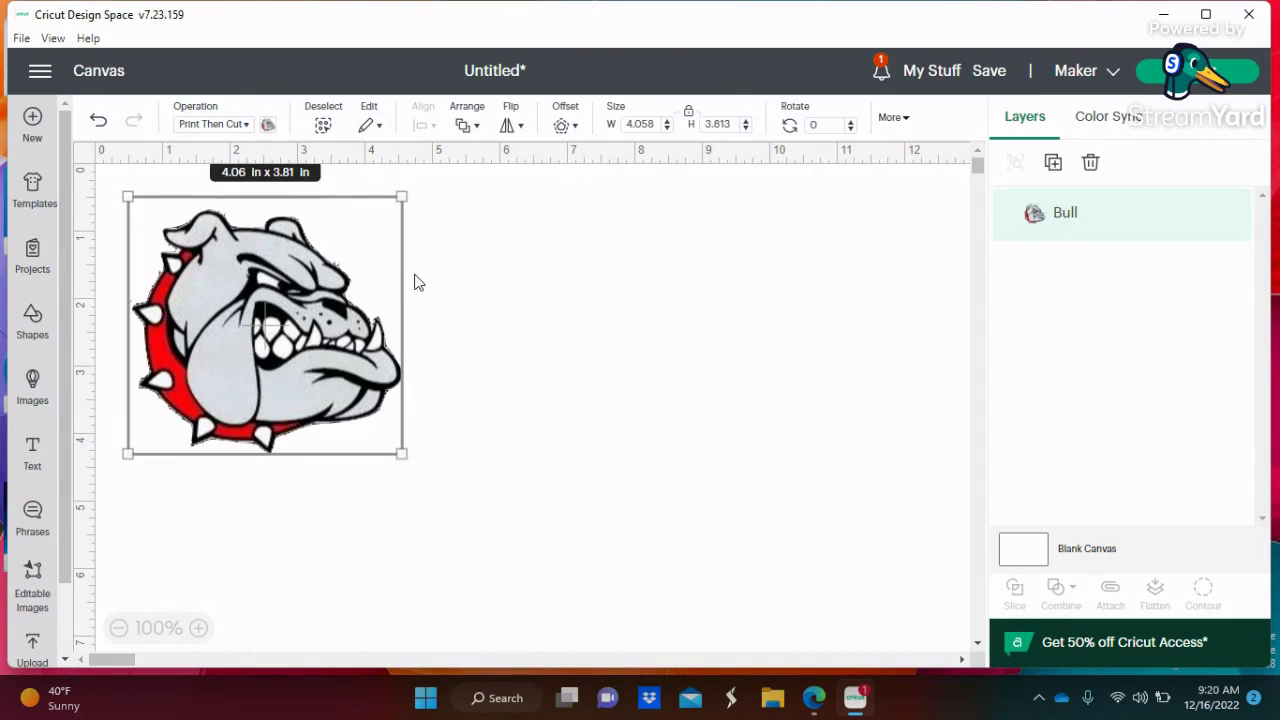
right_click(310, 318)
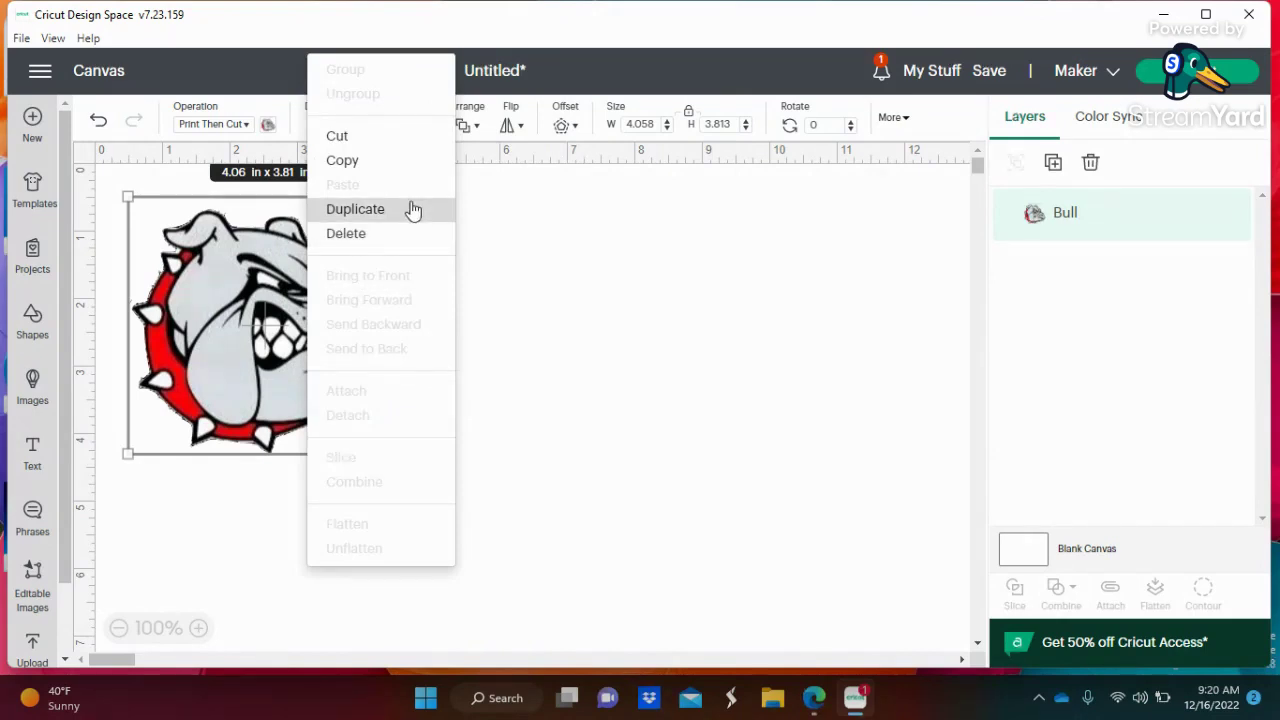
click(413, 209)
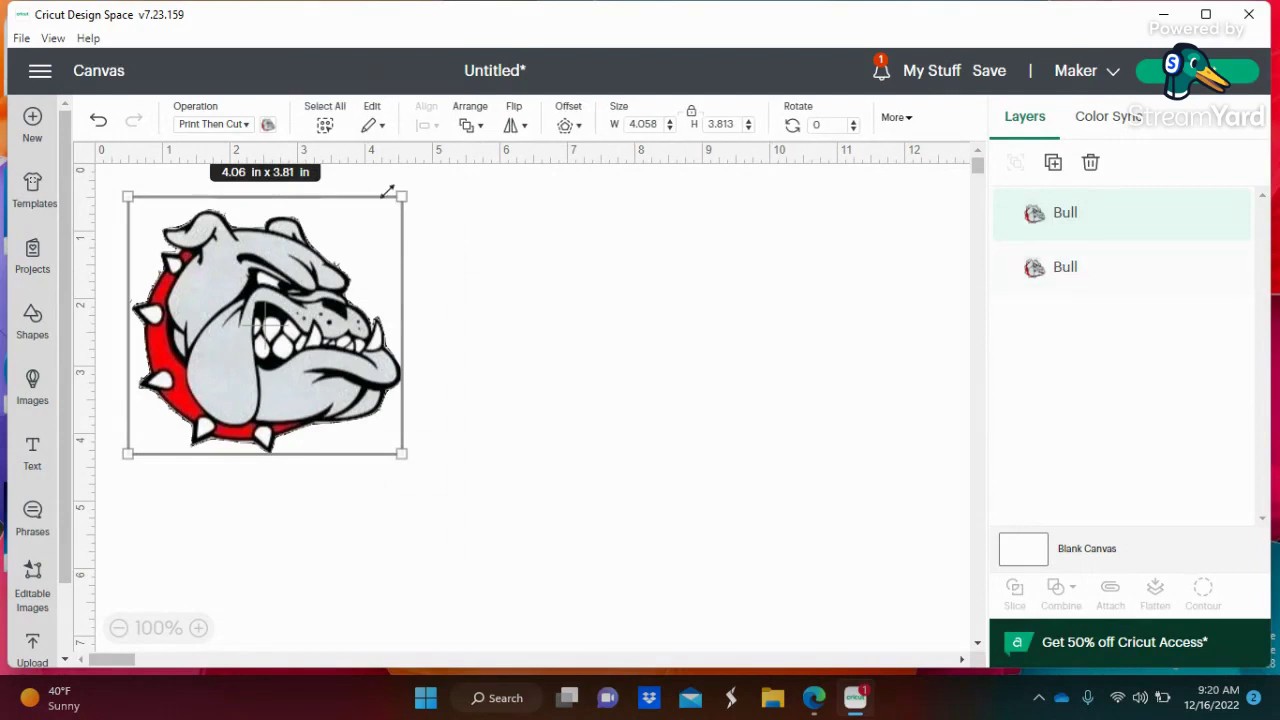
drag(250, 280, 309, 288)
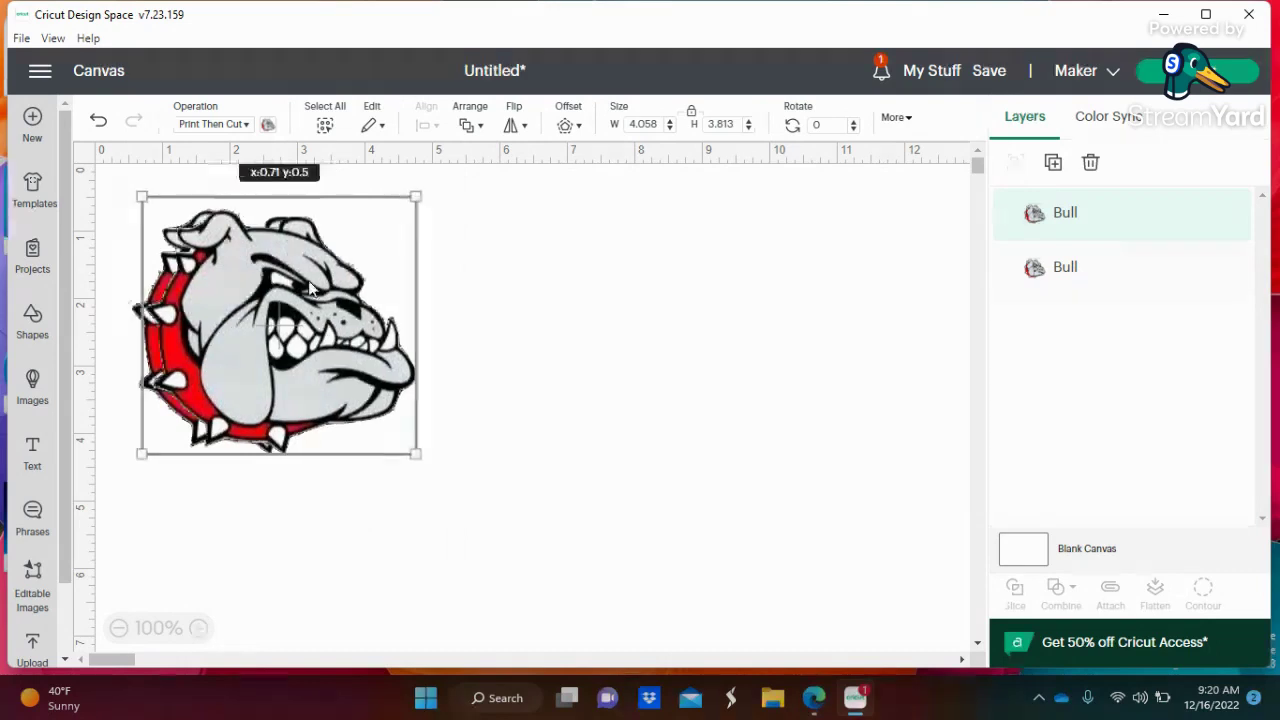
drag(309, 288, 611, 285)
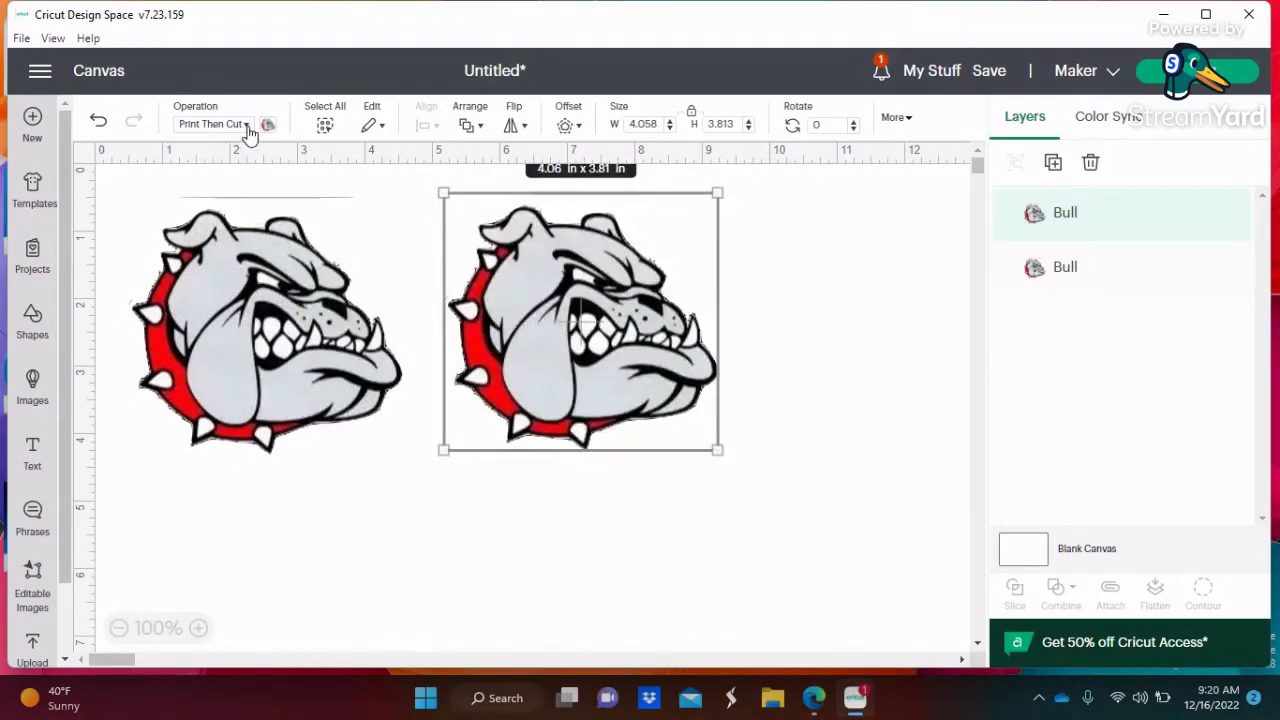
- Change the operation of the bulldog copy from Print Then Cut to Basic cut and deselect it
click(246, 125)
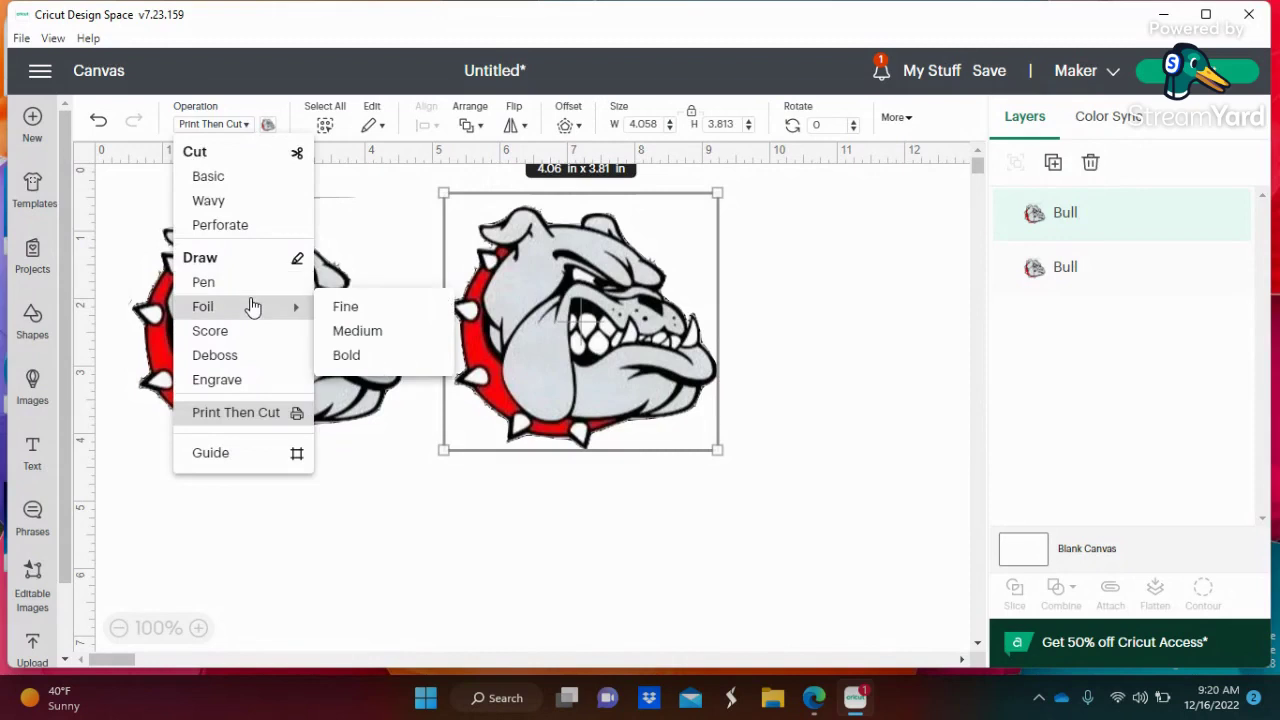
click(236, 178)
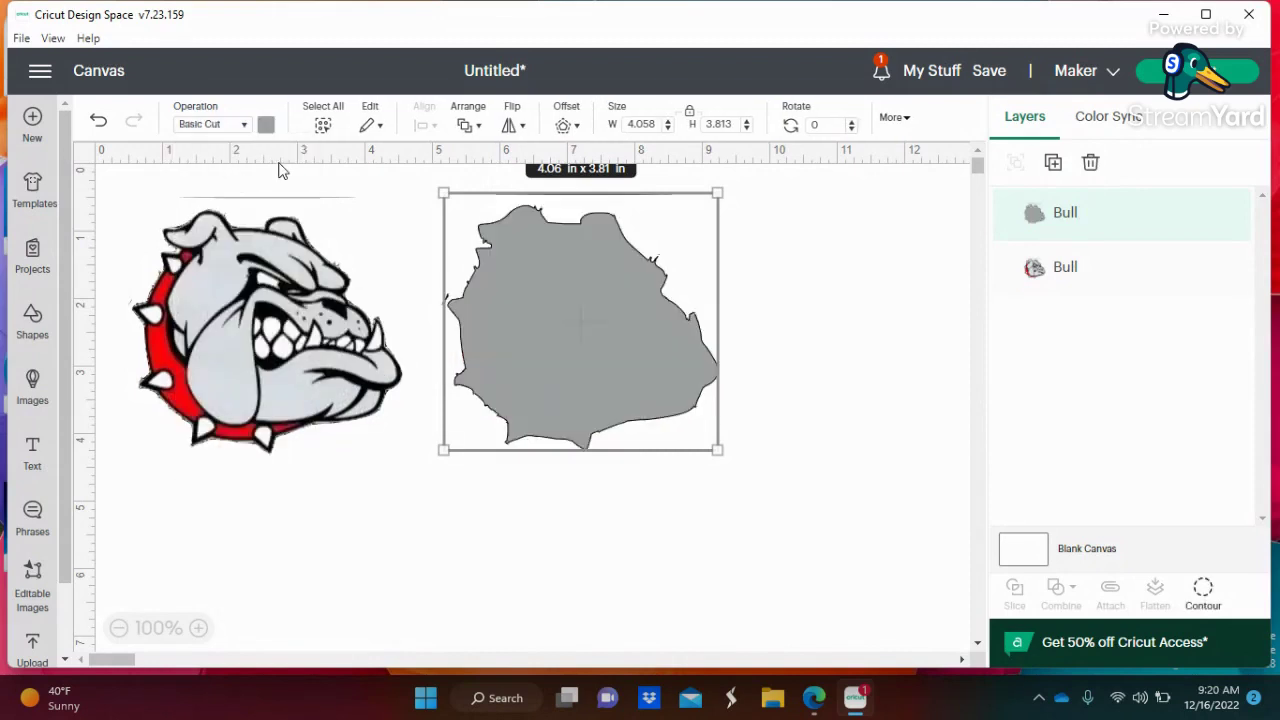
click(830, 305)
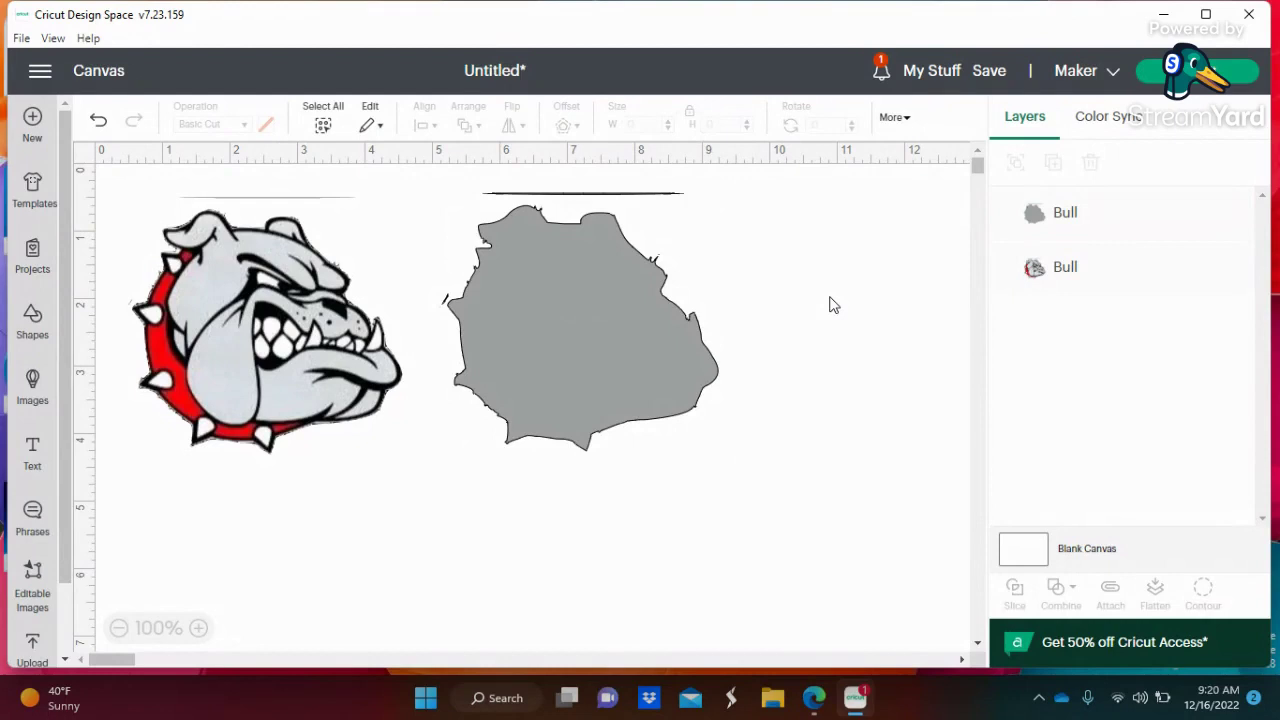
- Delete both bulldog images and add the recently uploaded Diesel Girl cut image R (18) to the canvas
key(ctrl+a)
key(Delete)
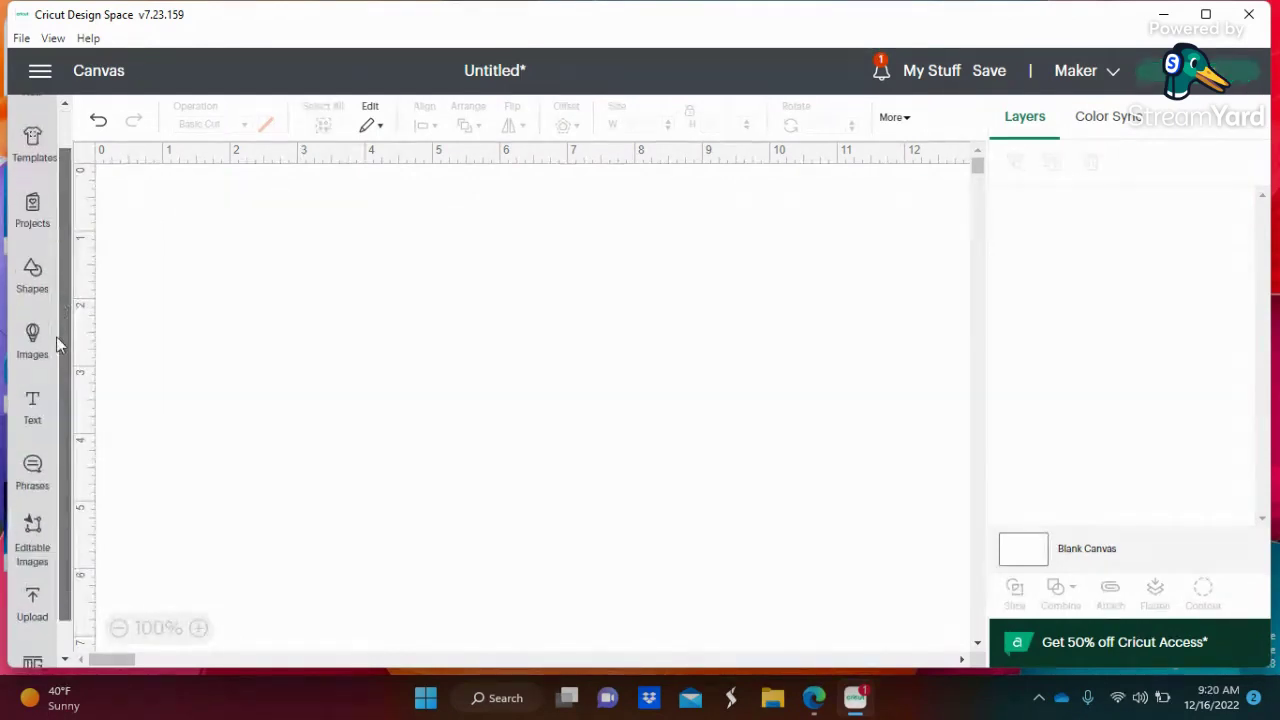
scroll(56, 336, down, 2)
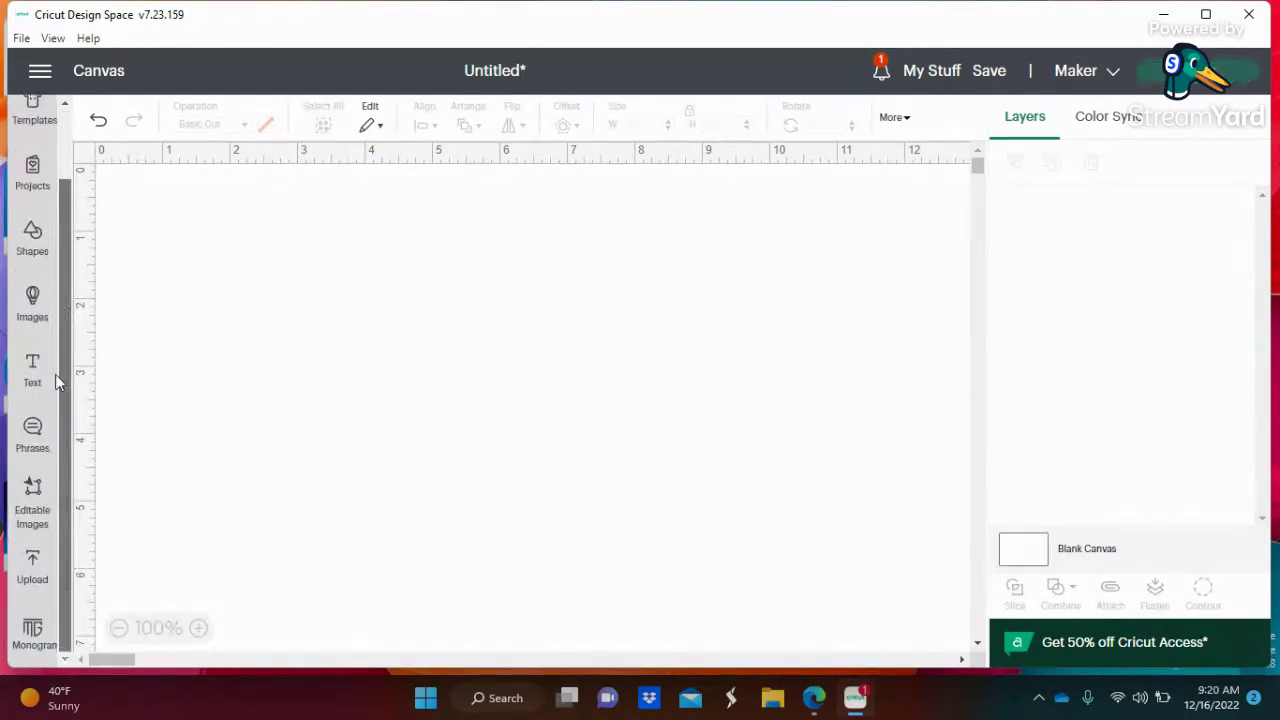
click(32, 570)
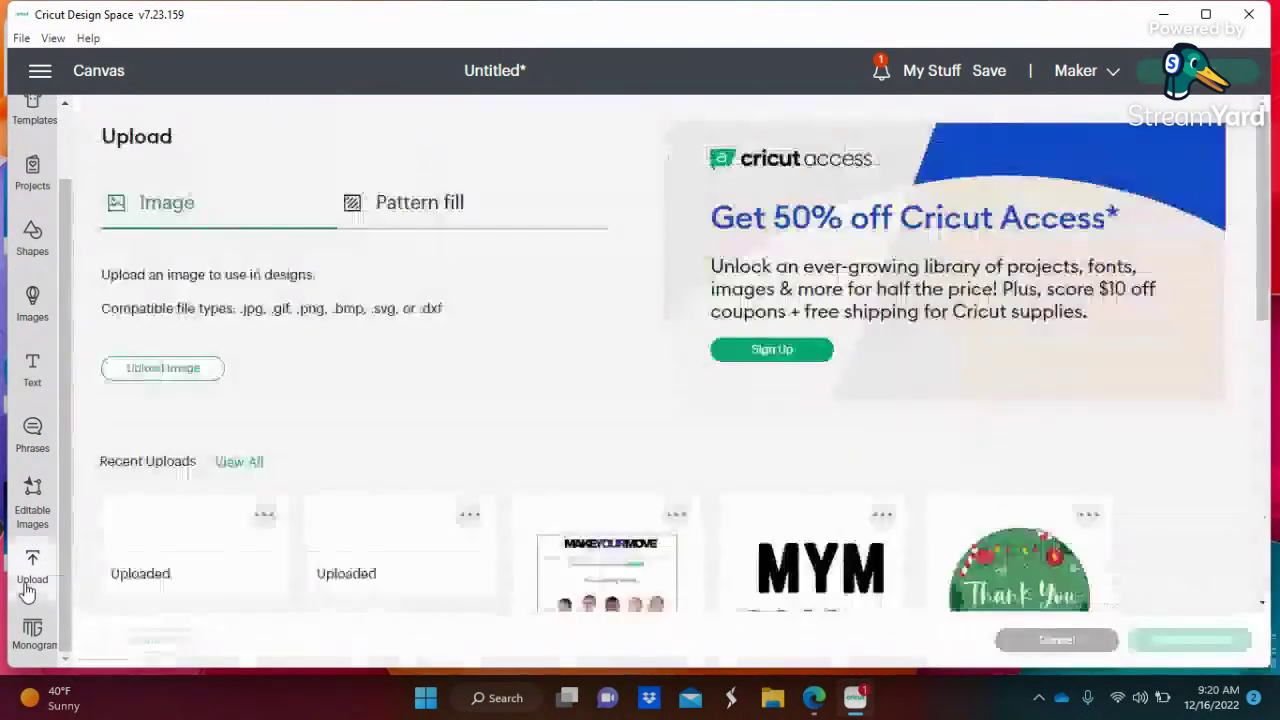
click(463, 575)
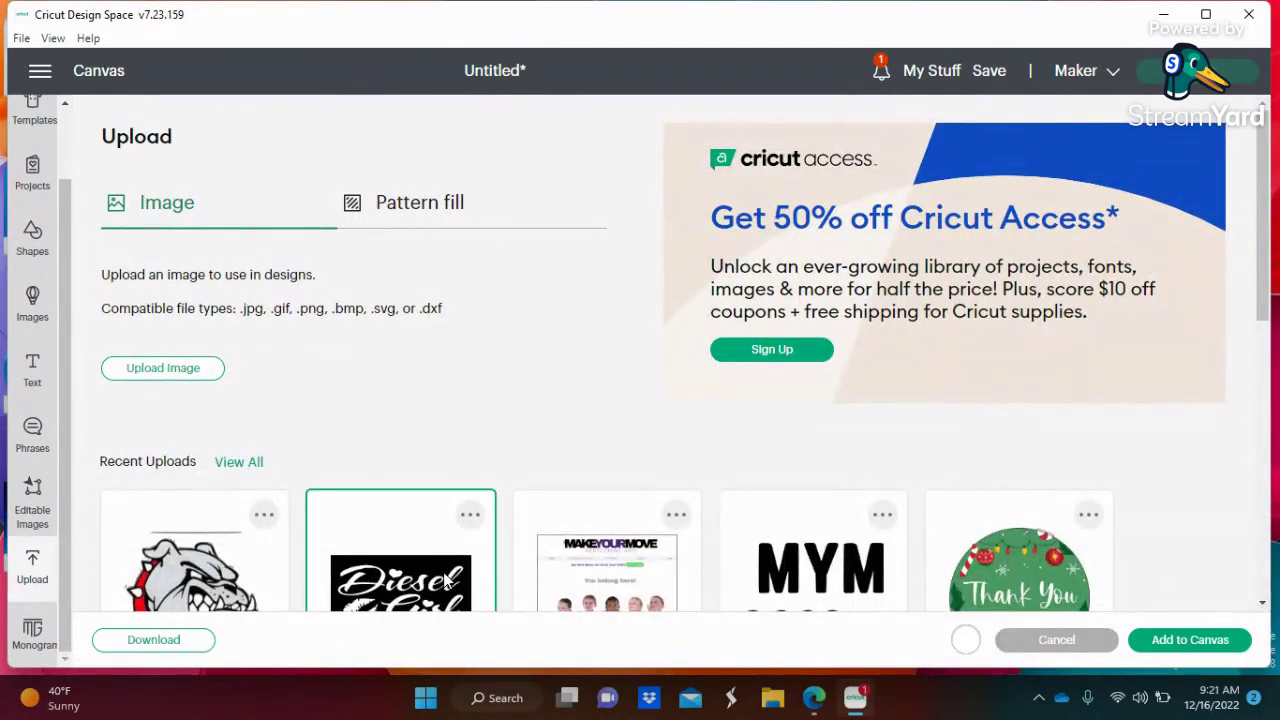
click(1220, 648)
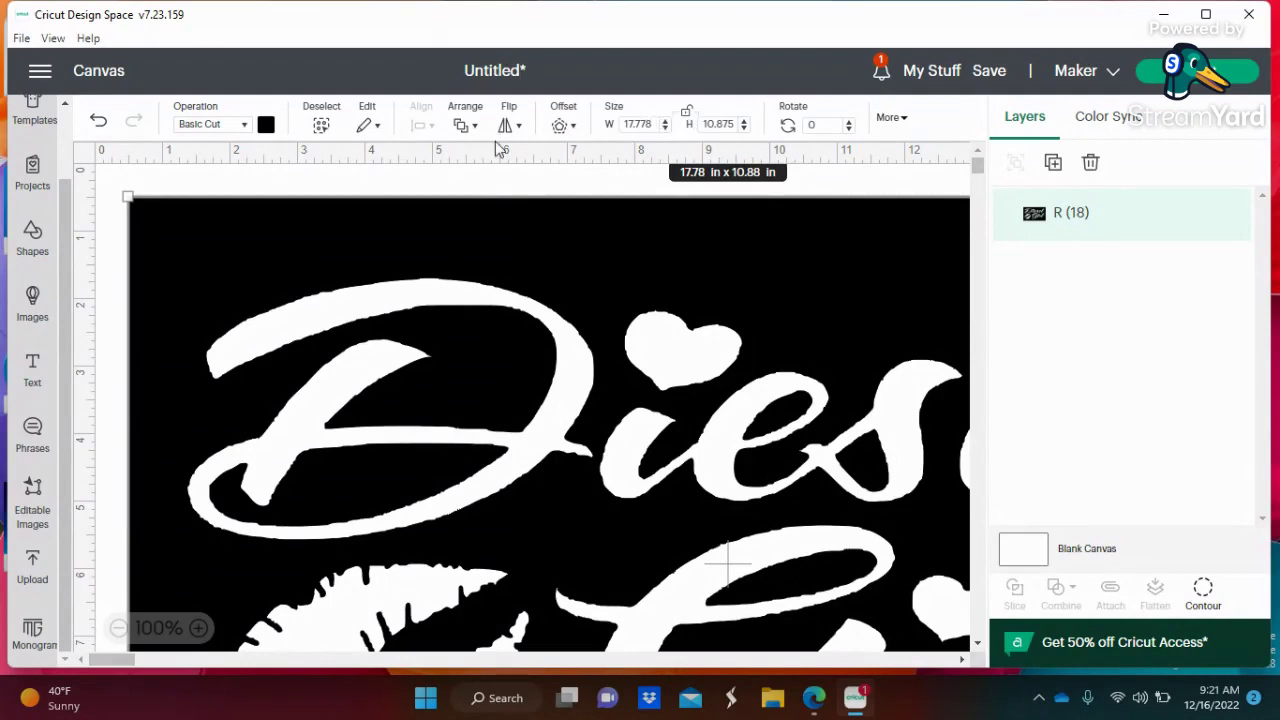
- Set the Diesel Girl image to 4 in wide and 5 in high, and move it toward the middle of the canvas
key(Tab)
key(BackSpace)
text(4)
click(729, 121)
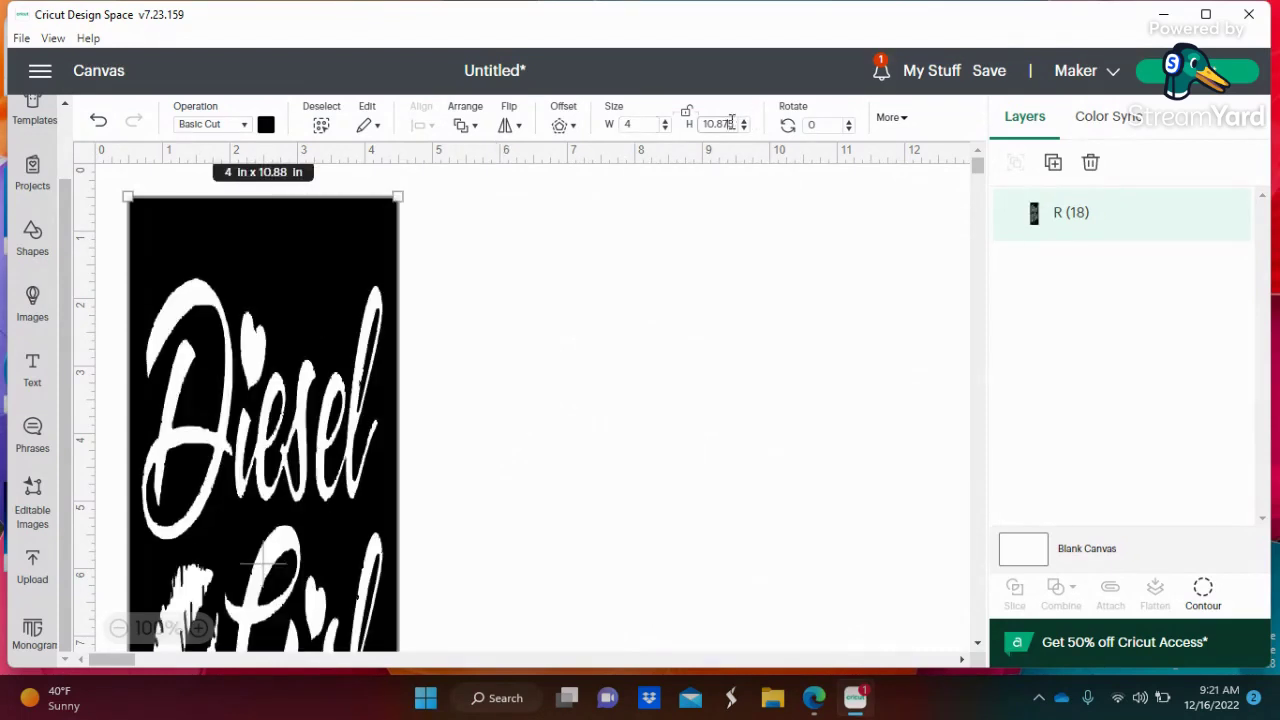
drag(731, 124, 705, 126)
text(5)
key(Return)
drag(297, 344, 614, 361)
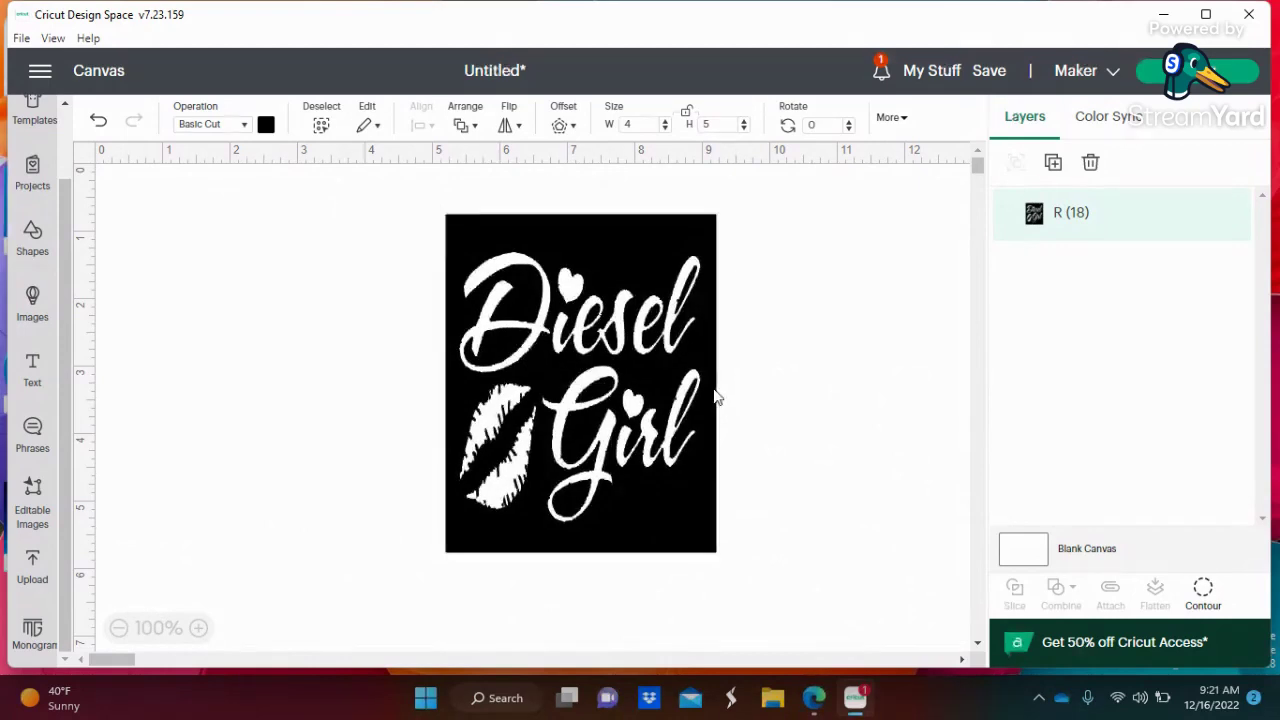
- Resize the Diesel Girl image to 6 in wide by about 4.36 in high and move it clear of the canvas's right side
drag(715, 551, 681, 508)
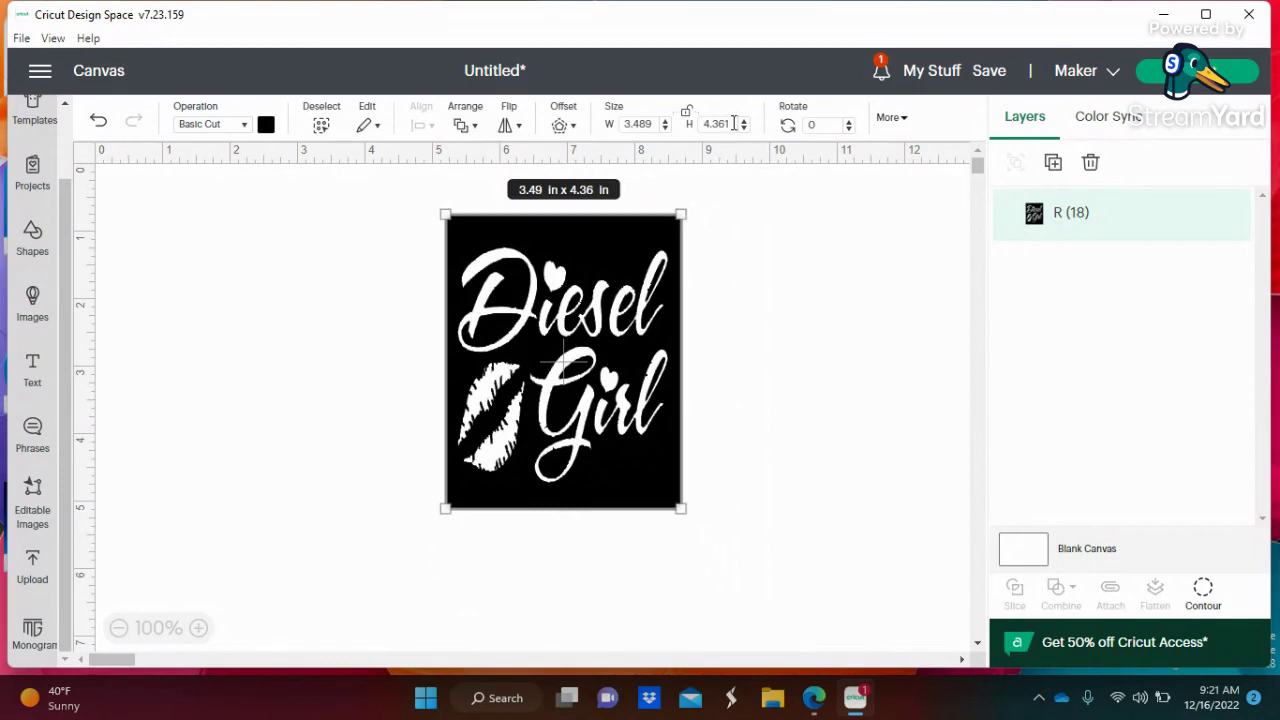
click(728, 124)
key(BackSpace)
click(638, 124)
text(6)
click(722, 124)
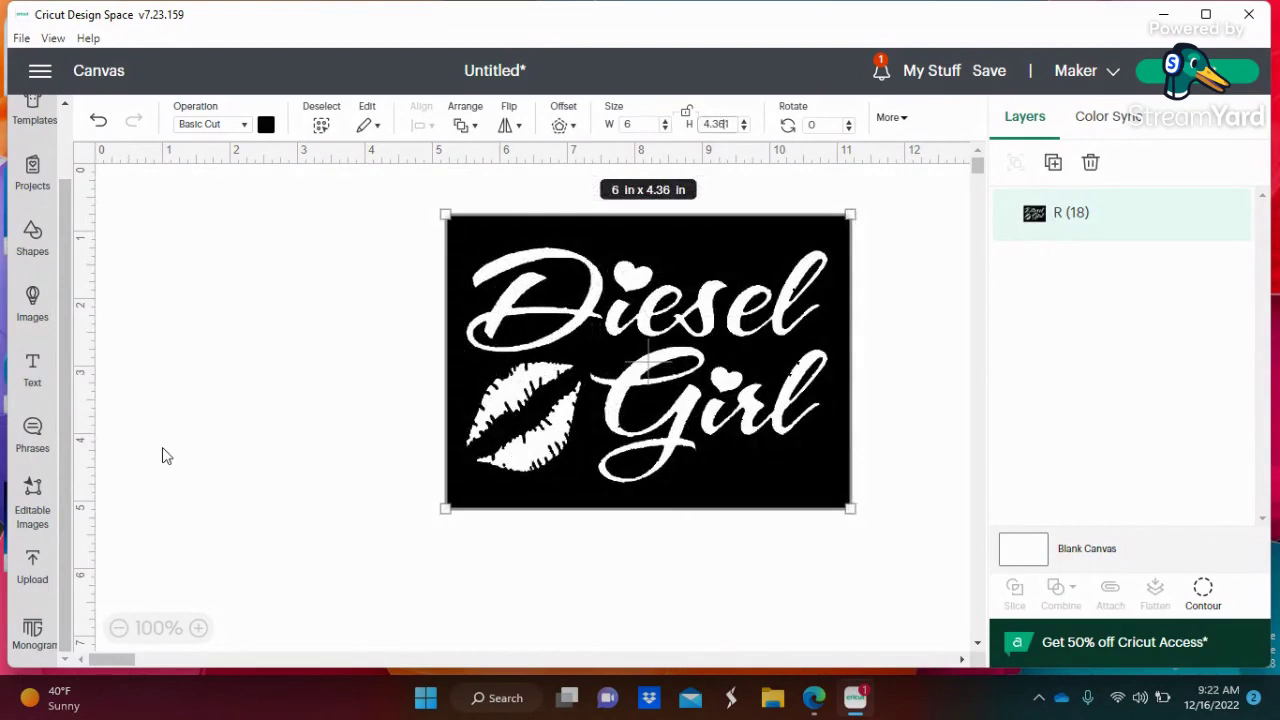
click(166, 455)
drag(760, 417, 530, 425)
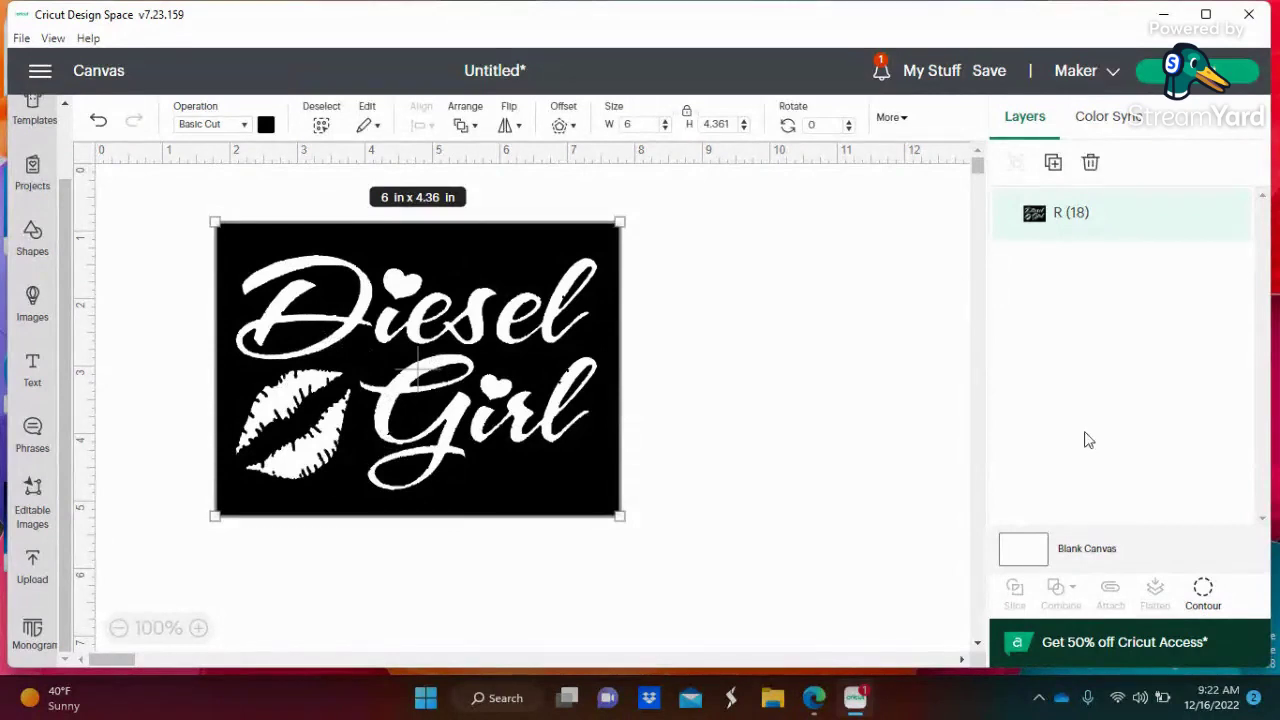
- Use Contour on the Diesel Girl image to hide the background rectangle and both hearts
click(1204, 594)
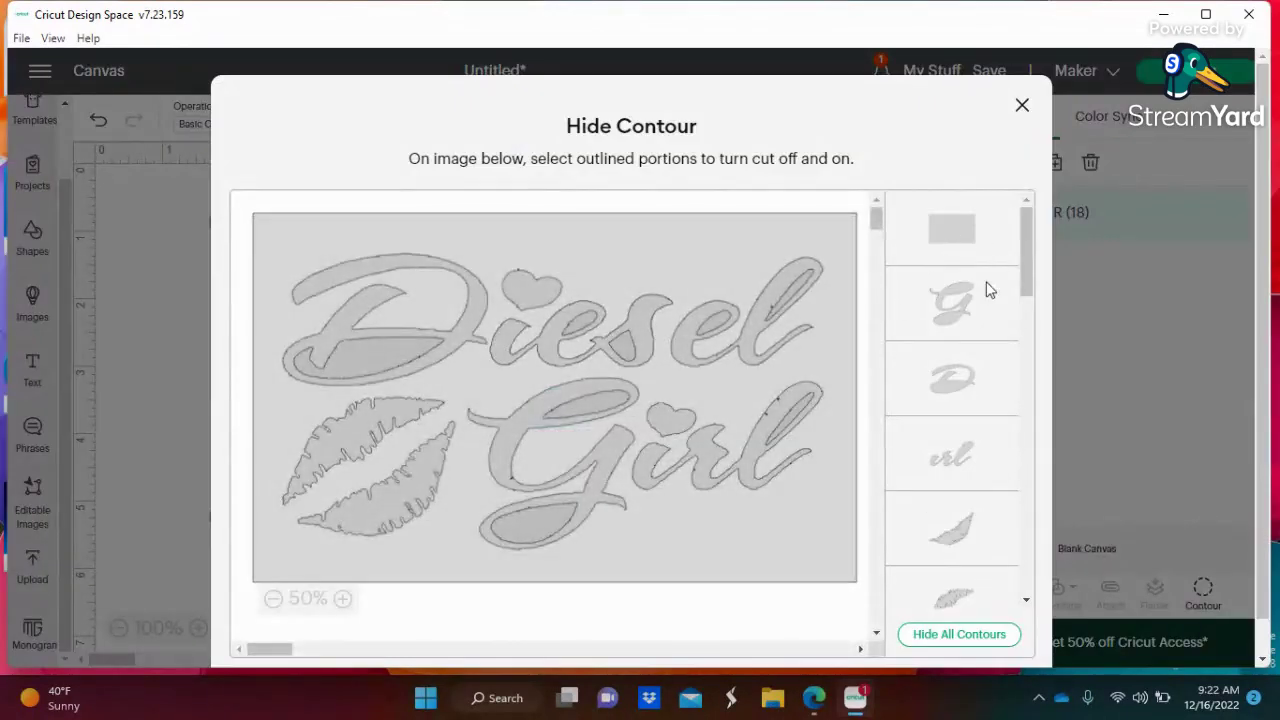
drag(1033, 263, 1034, 194)
click(961, 230)
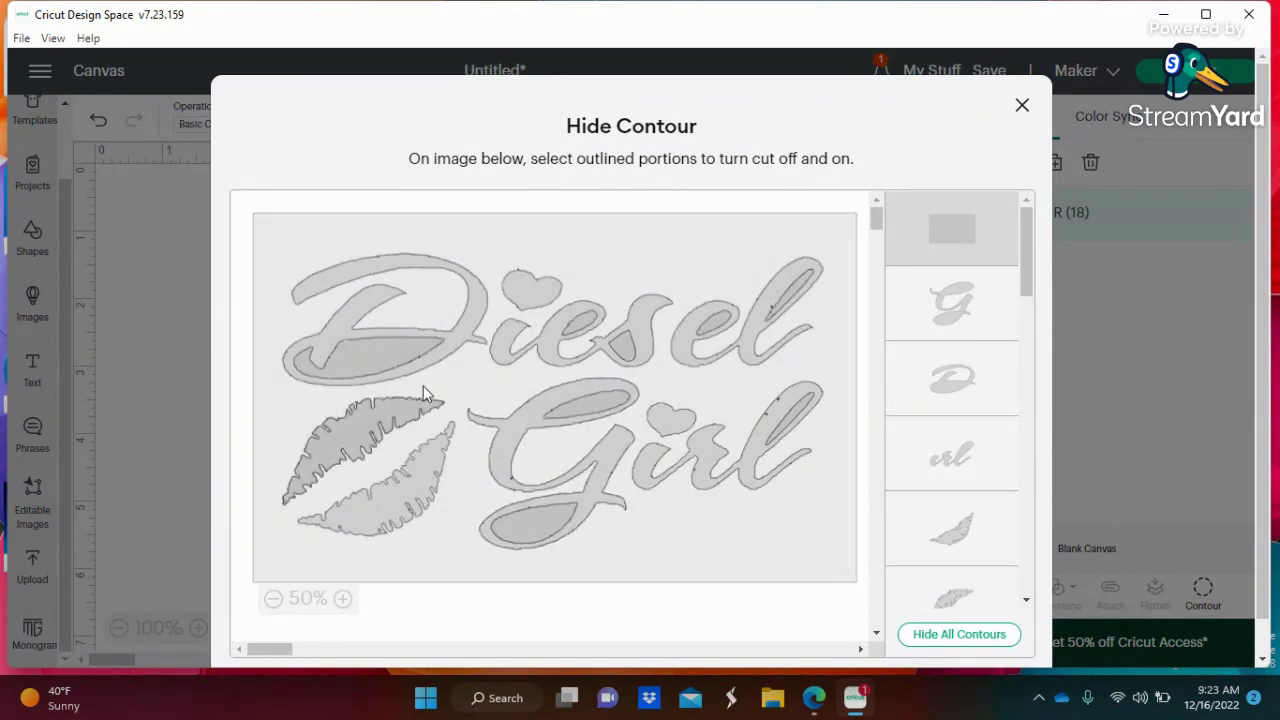
click(553, 293)
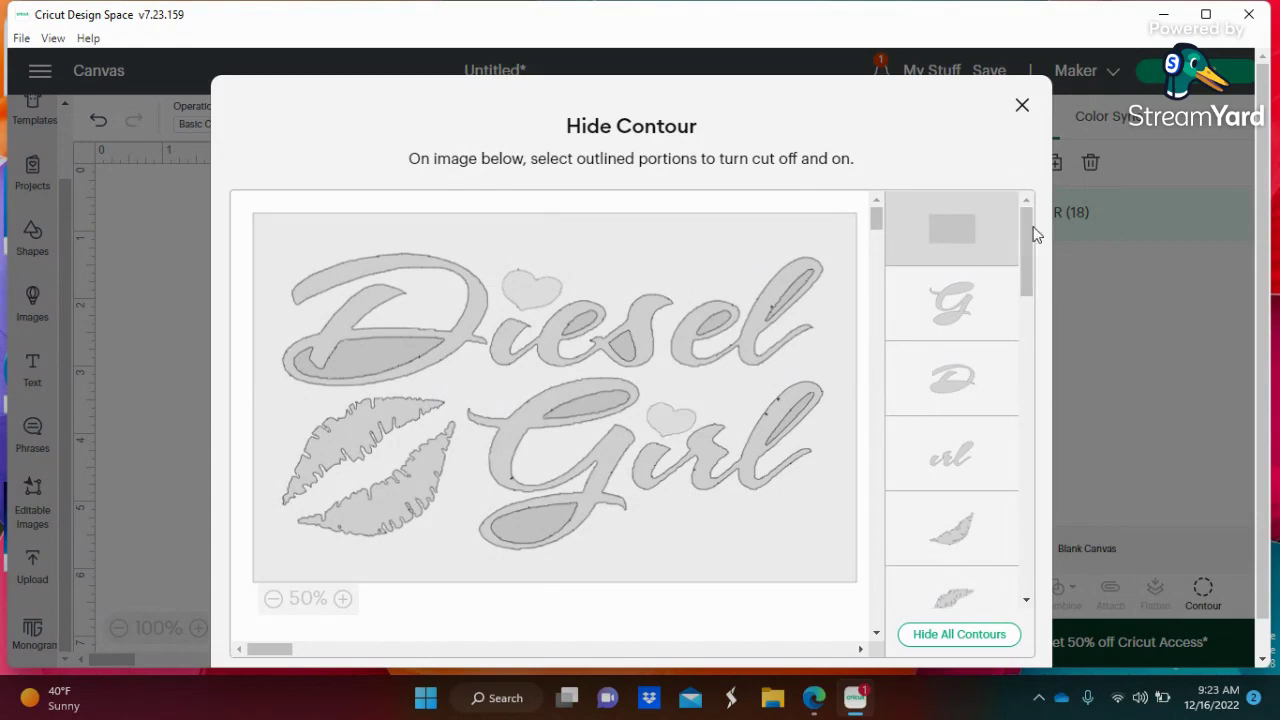
- Hide the contours of the lower and upper lip shapes
drag(1028, 232, 1058, 505)
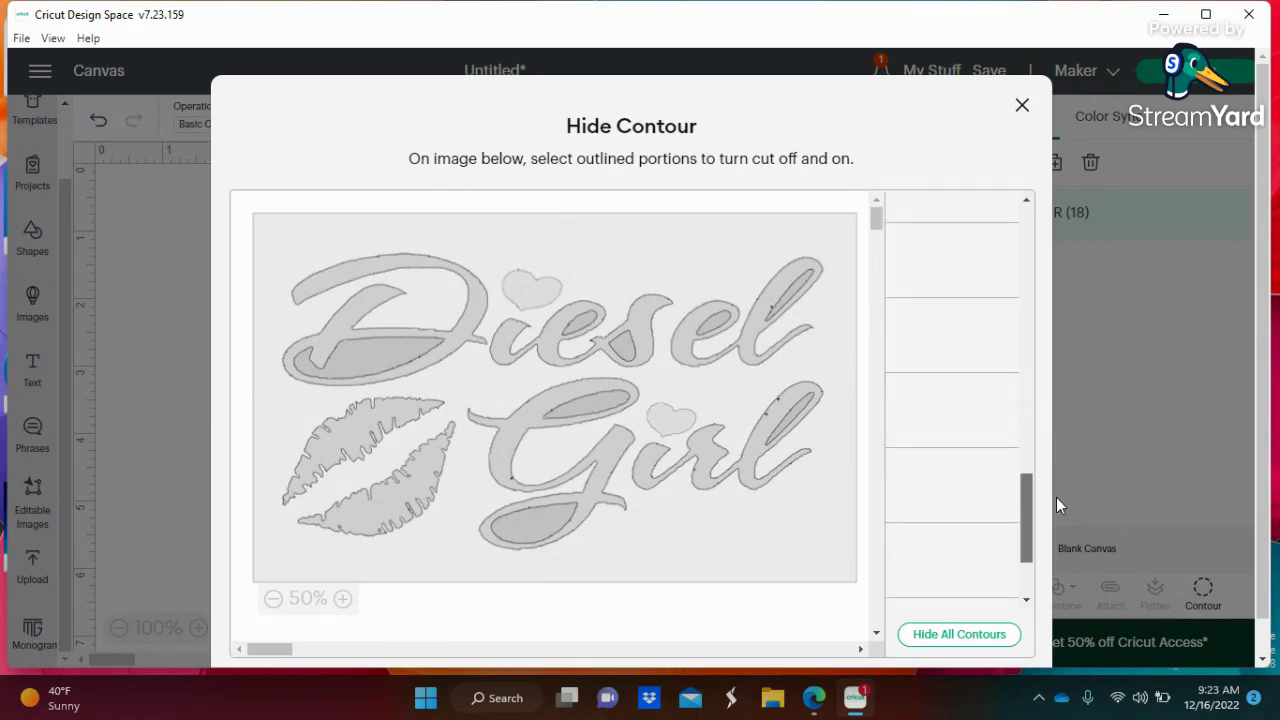
drag(1056, 497, 1046, 248)
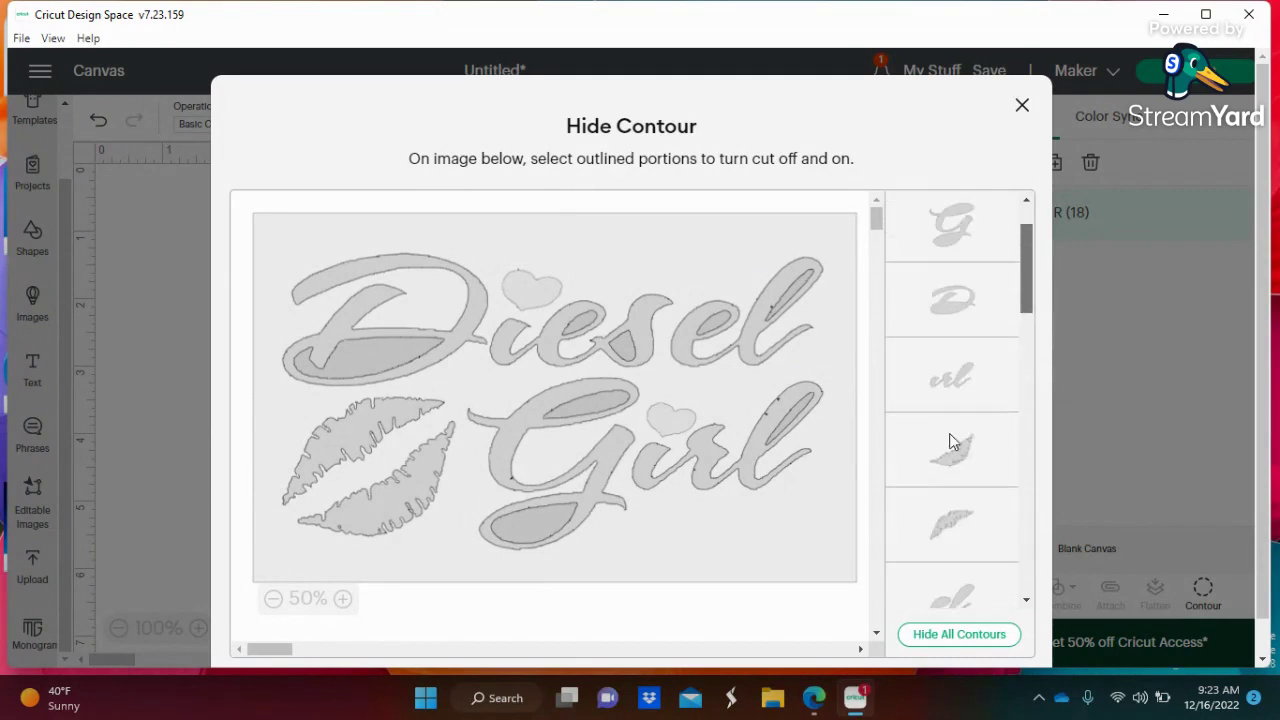
click(923, 479)
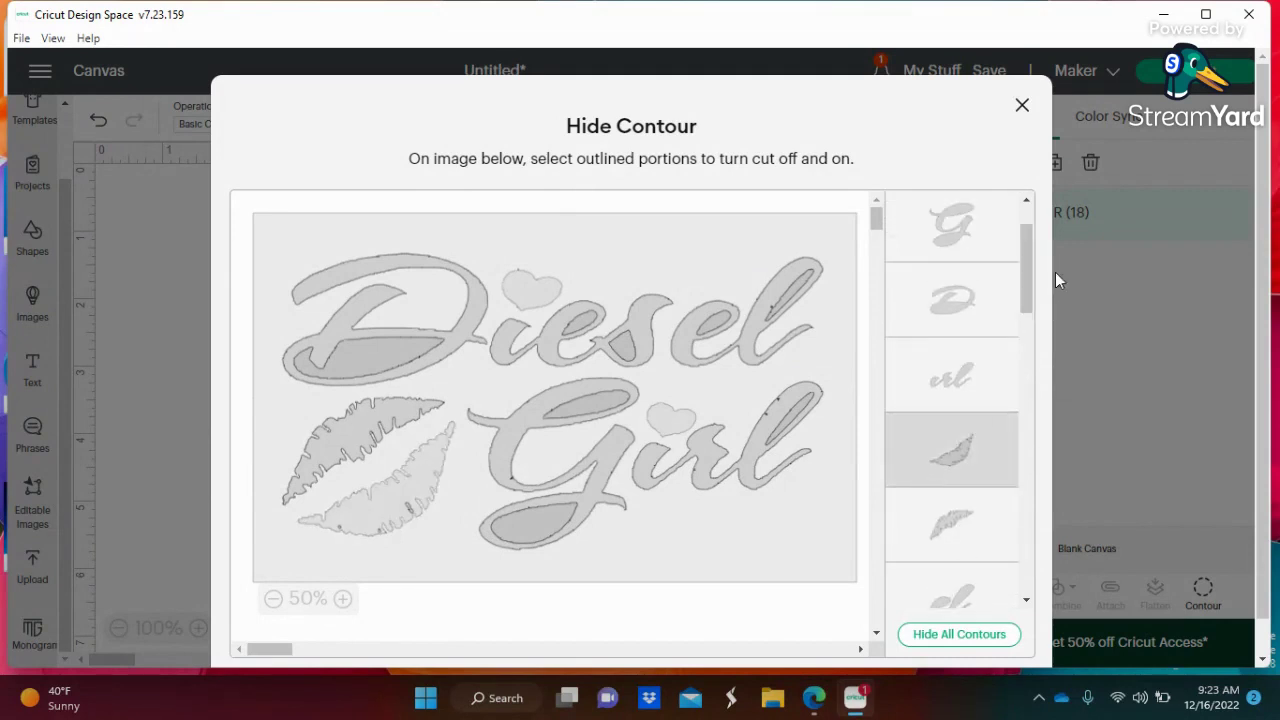
scroll(1029, 284, up, 1)
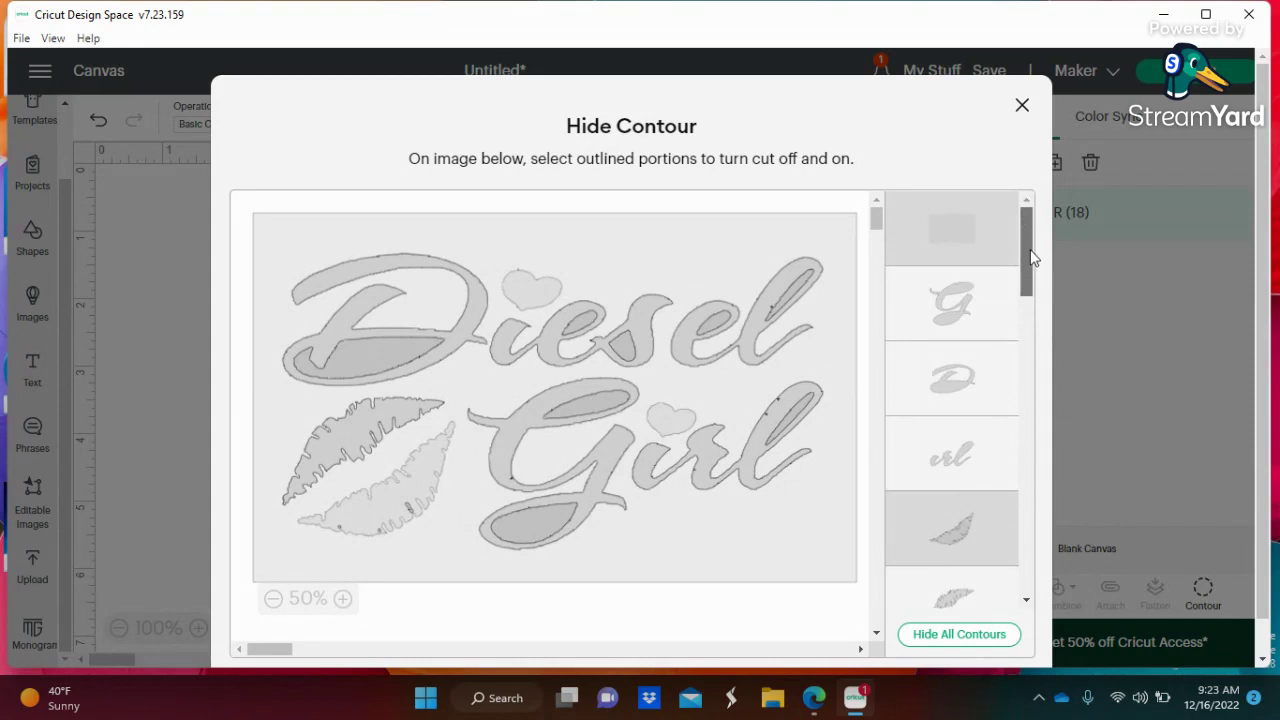
click(312, 474)
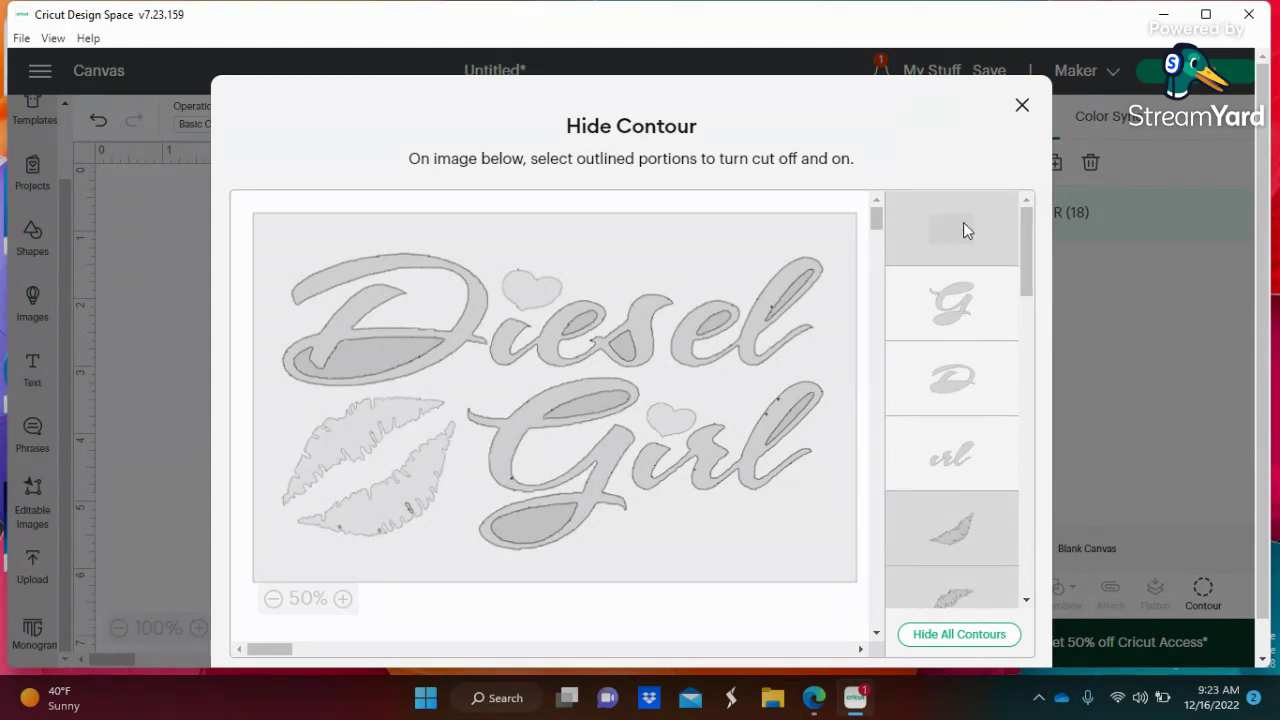
- Check the remaining contours, hide the small leftover specks inside the lips, and return to the canvas
scroll(1021, 240, down, 1)
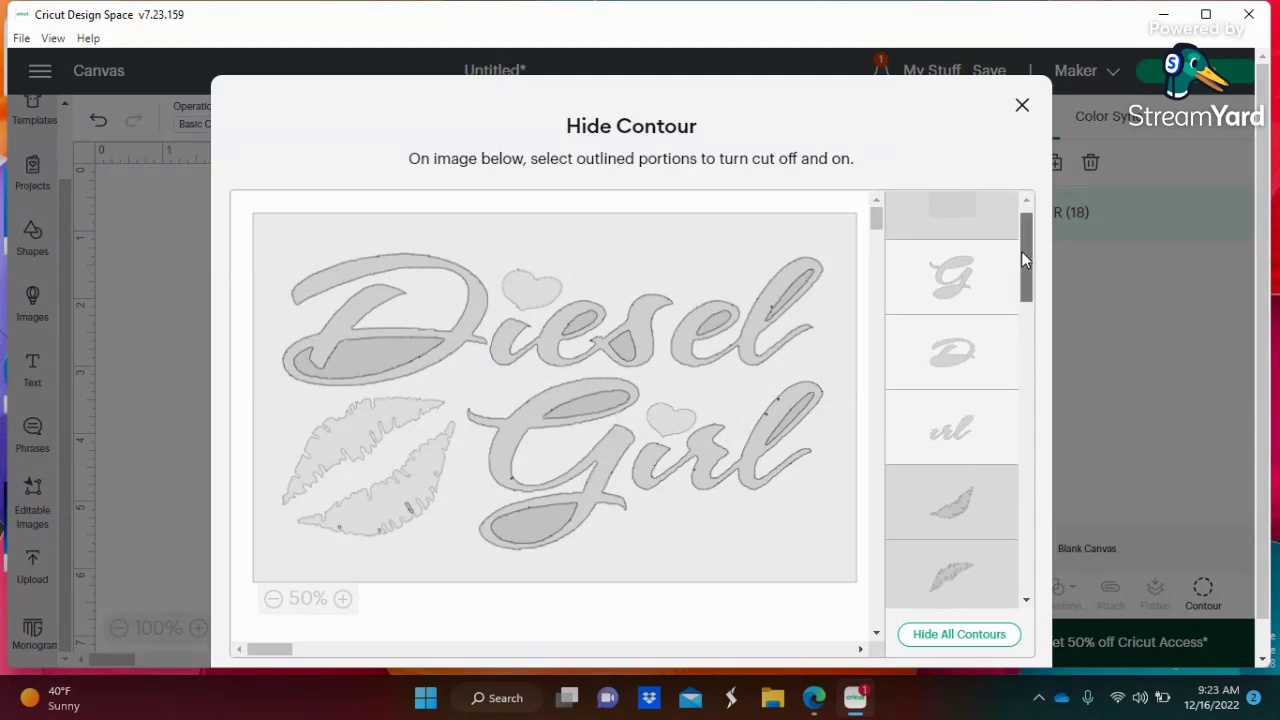
scroll(1021, 300, down, 2)
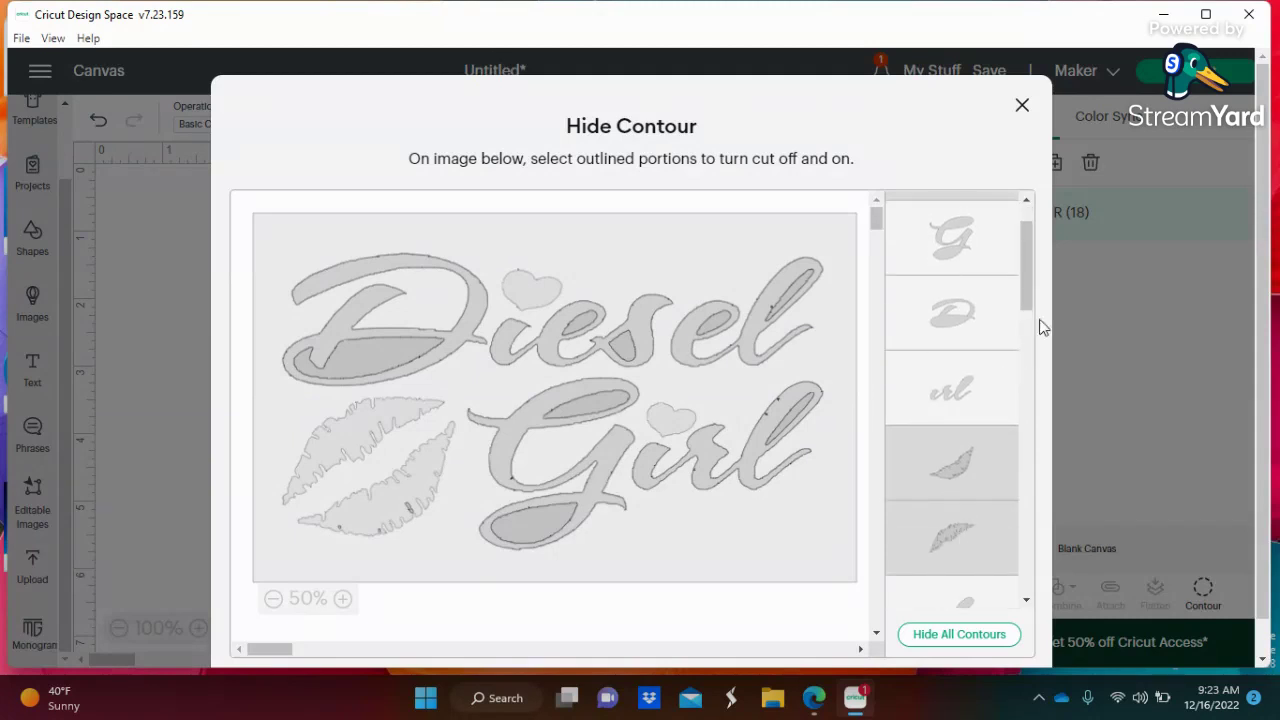
scroll(1025, 291, down, 1)
drag(1025, 291, 1037, 425)
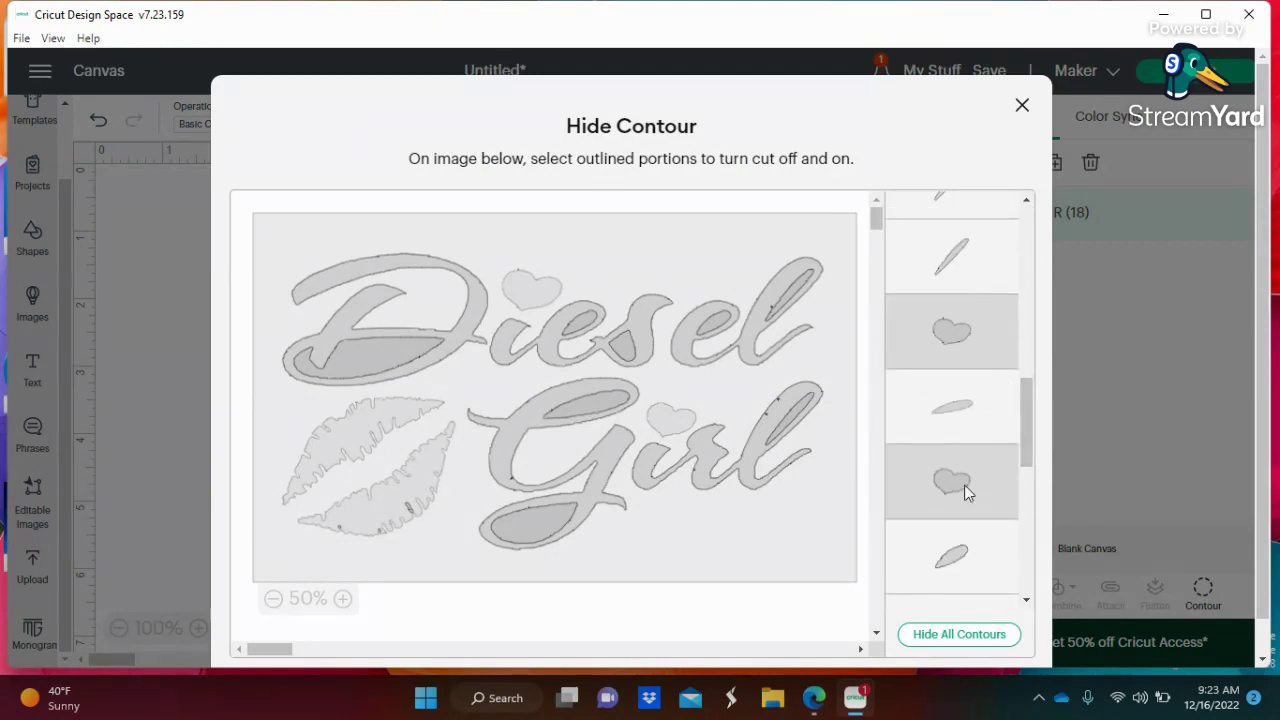
click(1022, 106)
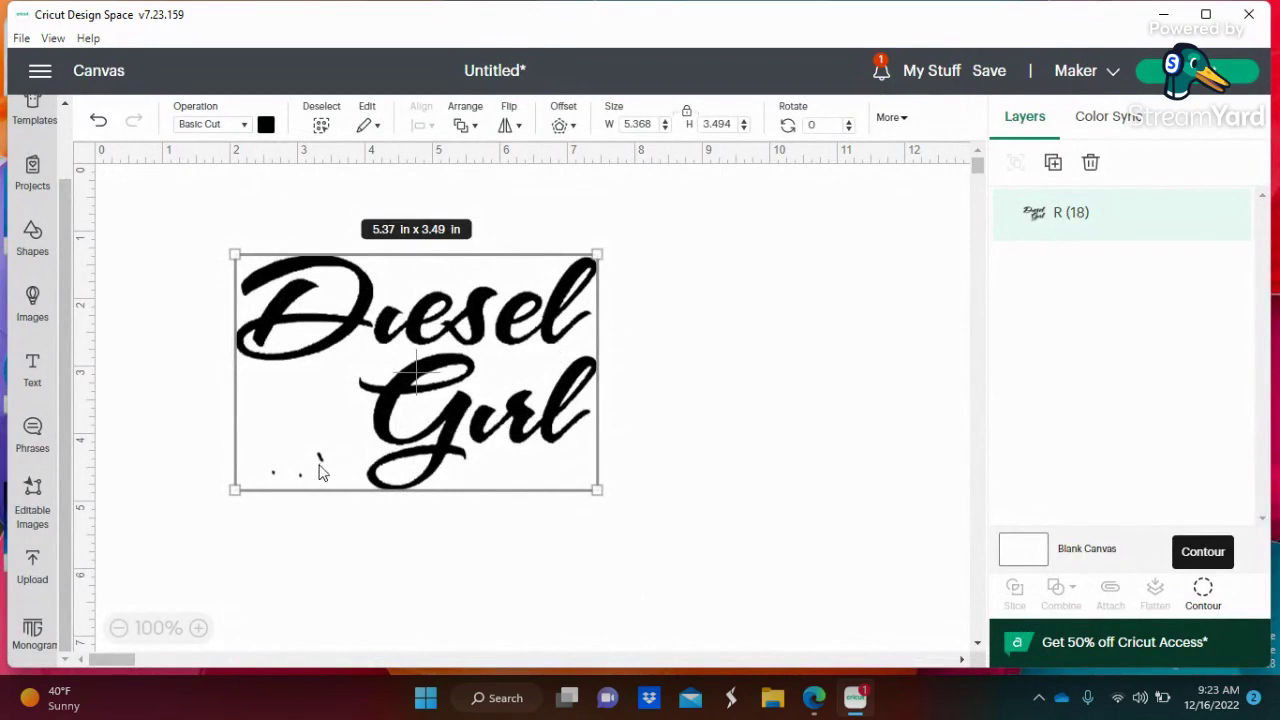
click(1203, 592)
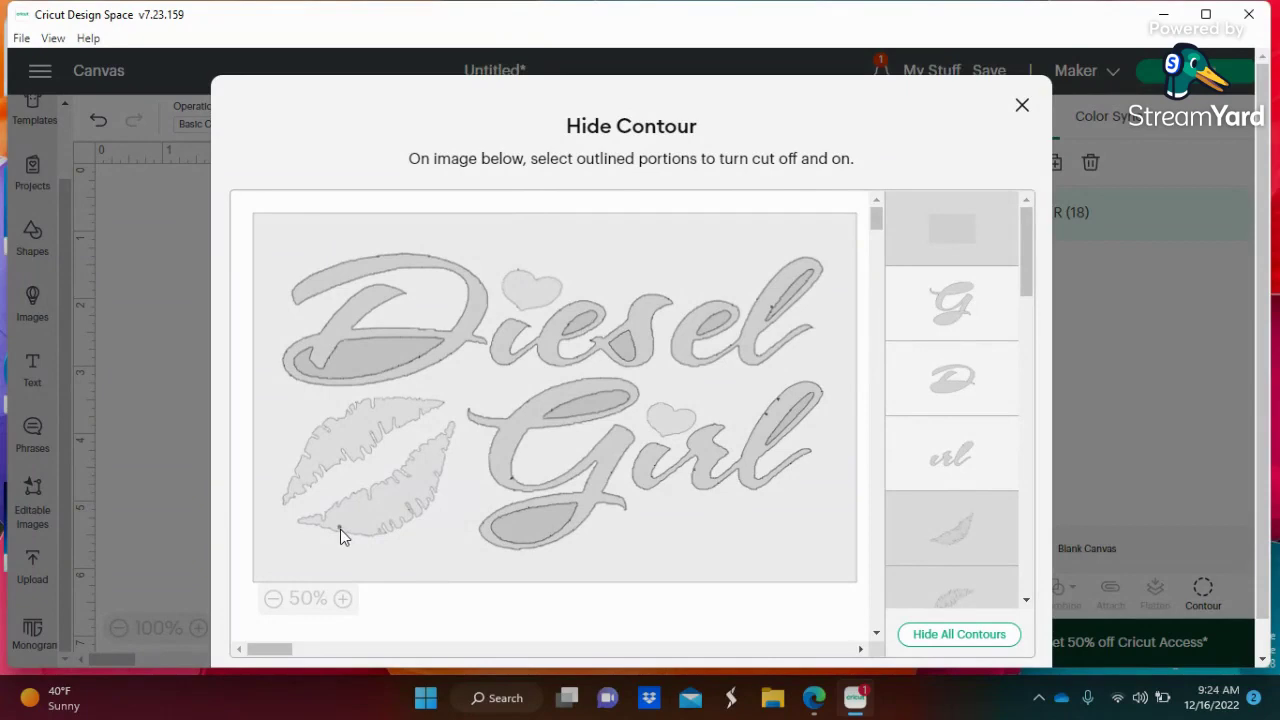
click(1020, 106)
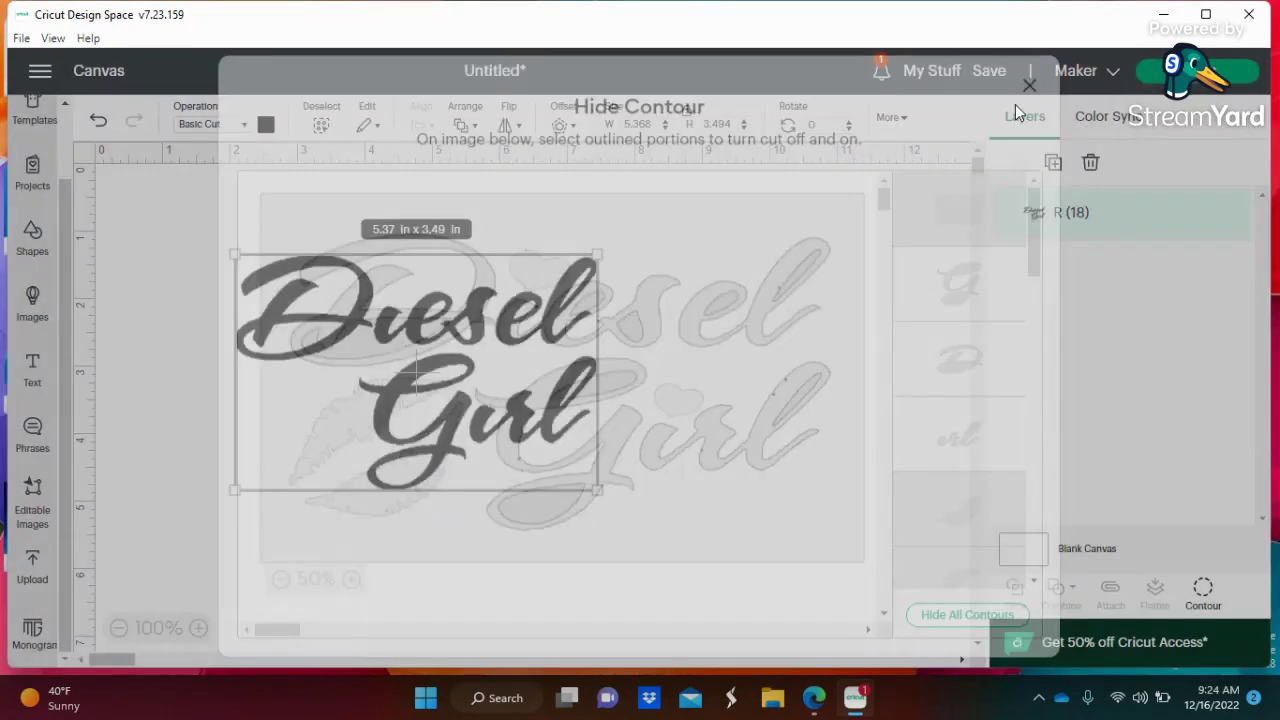
- Duplicate the Diesel Girl lettering and place the copy and the original side by side without overlap
right_click(484, 344)
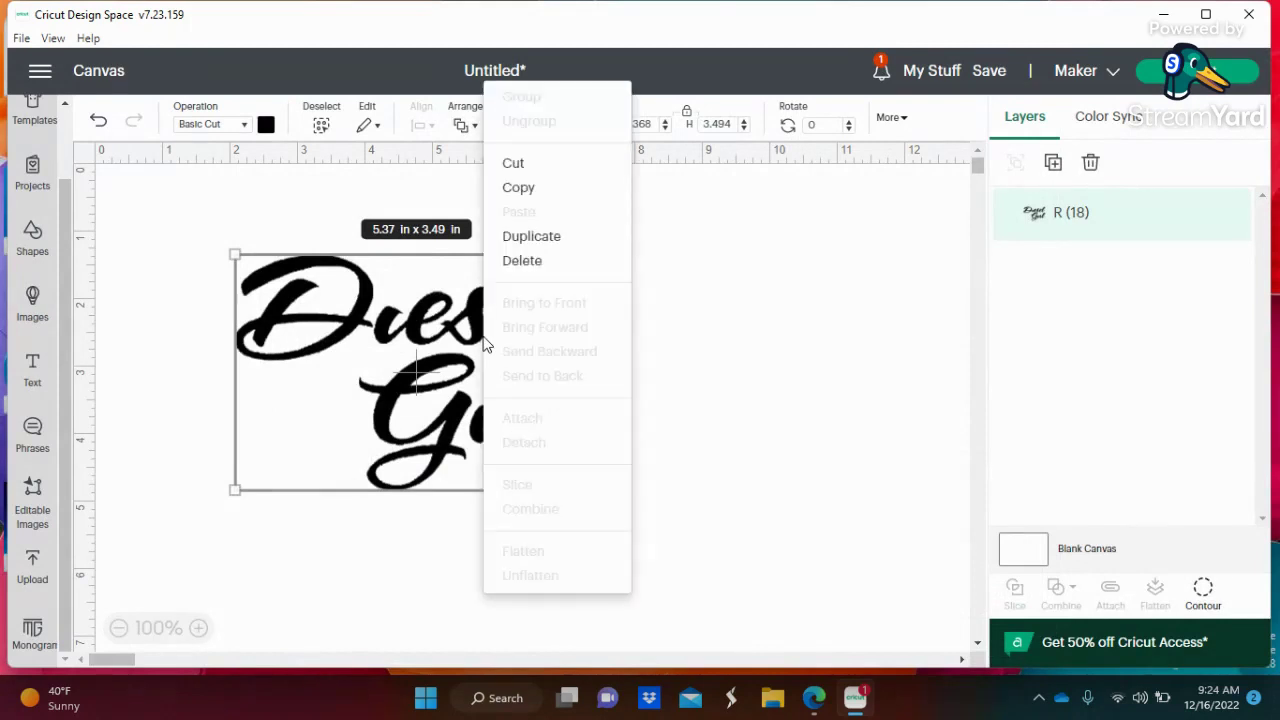
click(534, 238)
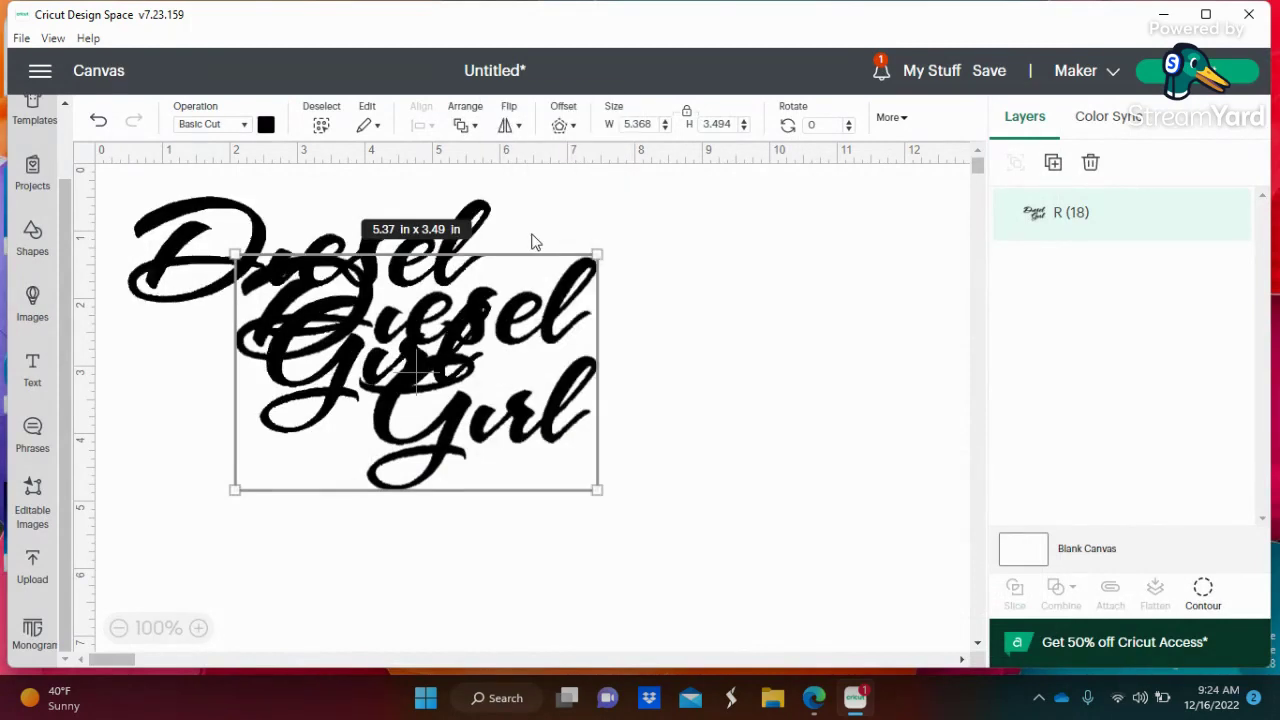
drag(385, 242, 890, 310)
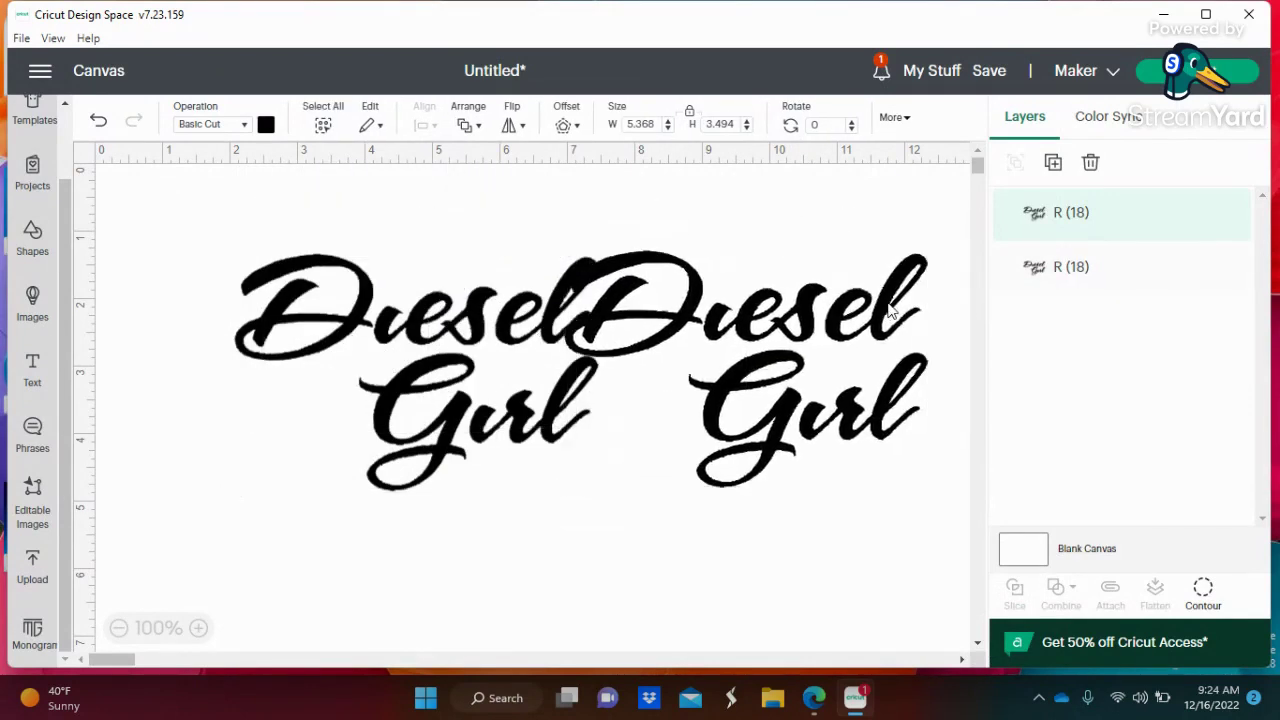
drag(490, 330, 408, 331)
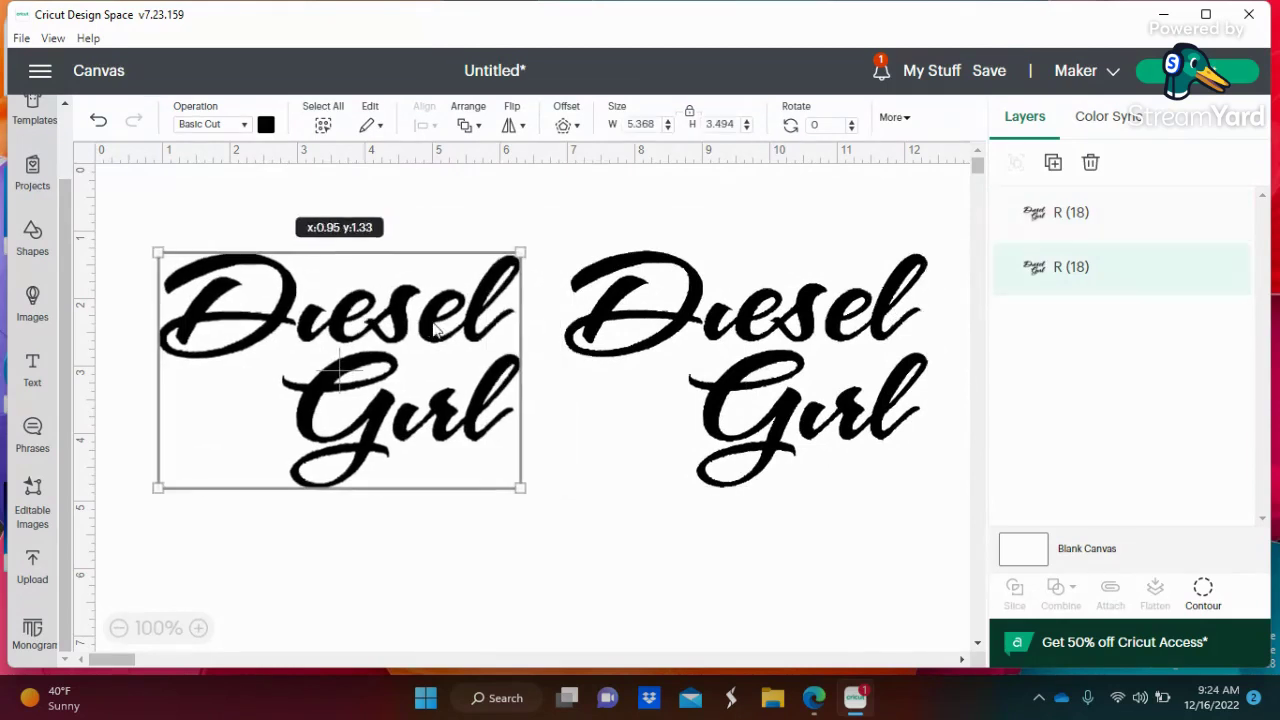
- Open Contour for the copied Diesel Girl lettering and hide all of its contours
click(686, 329)
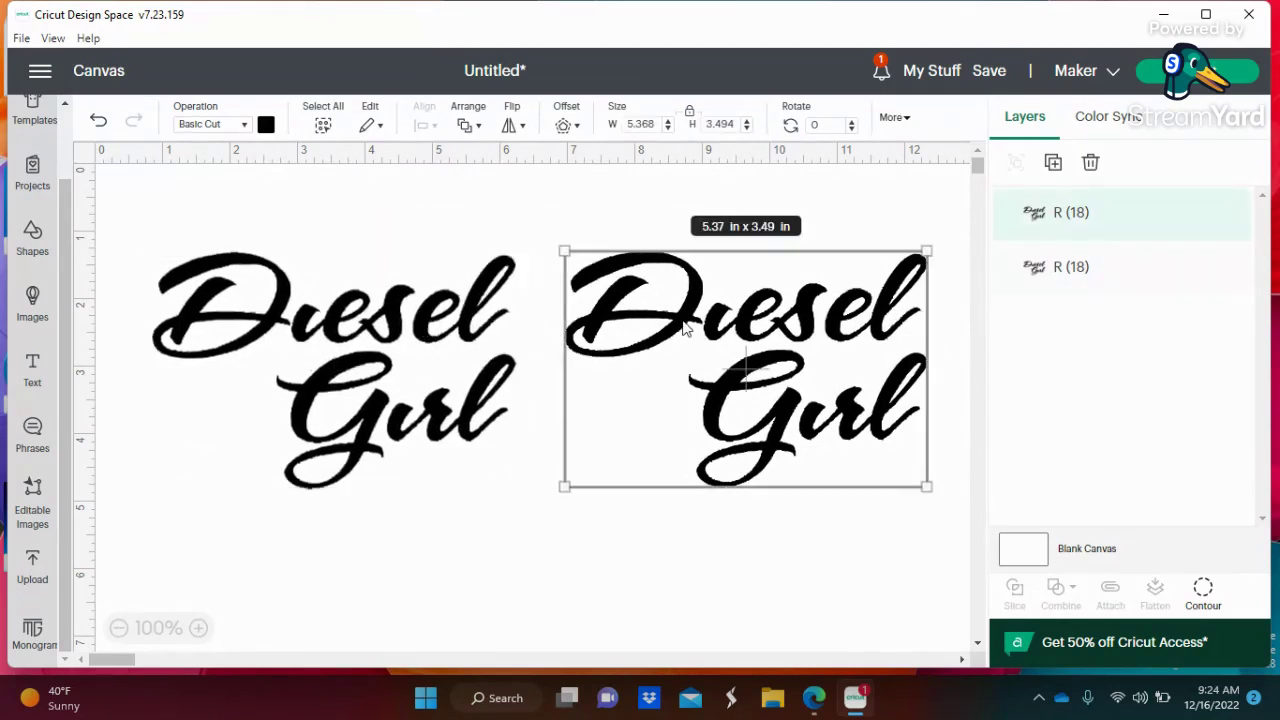
click(1204, 595)
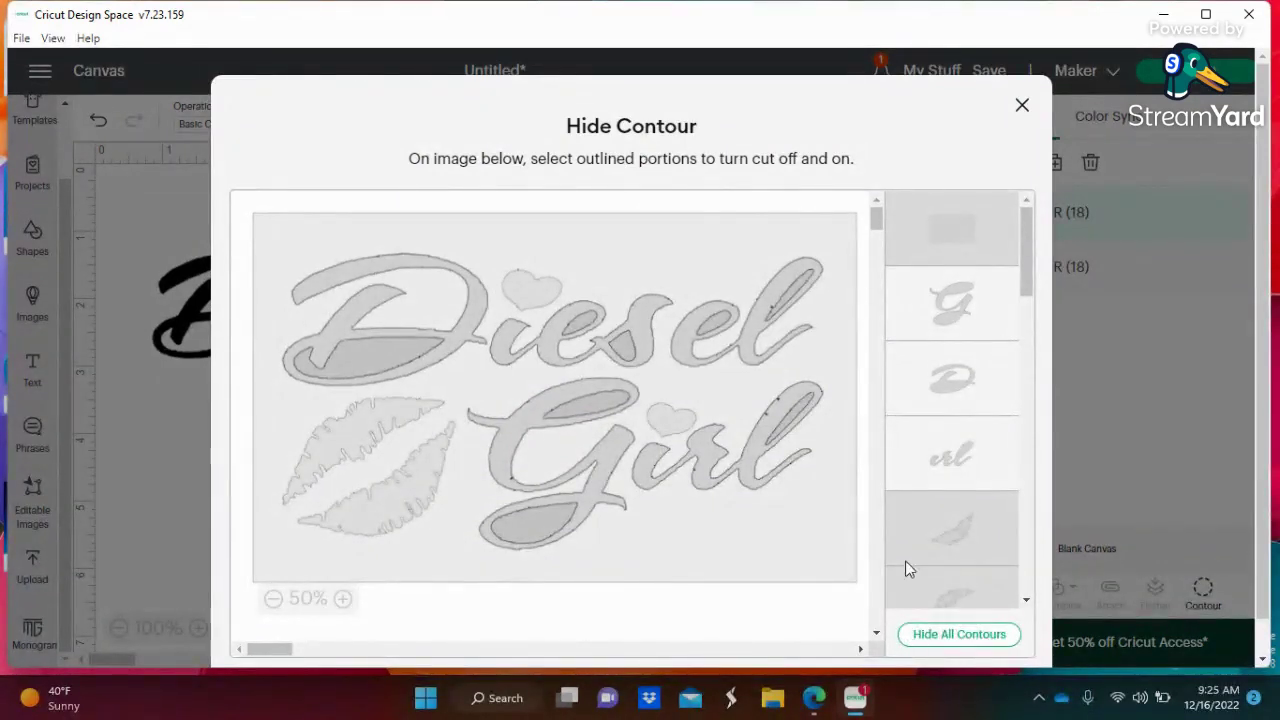
click(952, 640)
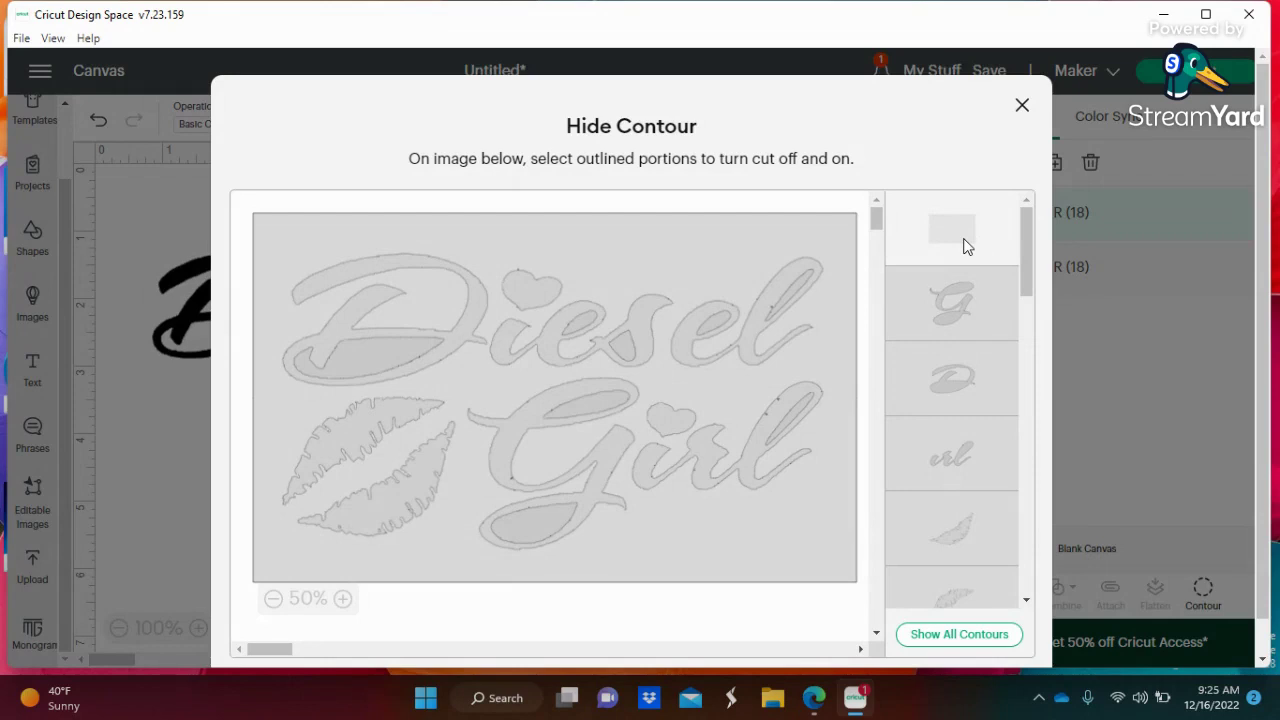
- Turn the upper and lower lip contours back on in the copy
click(358, 417)
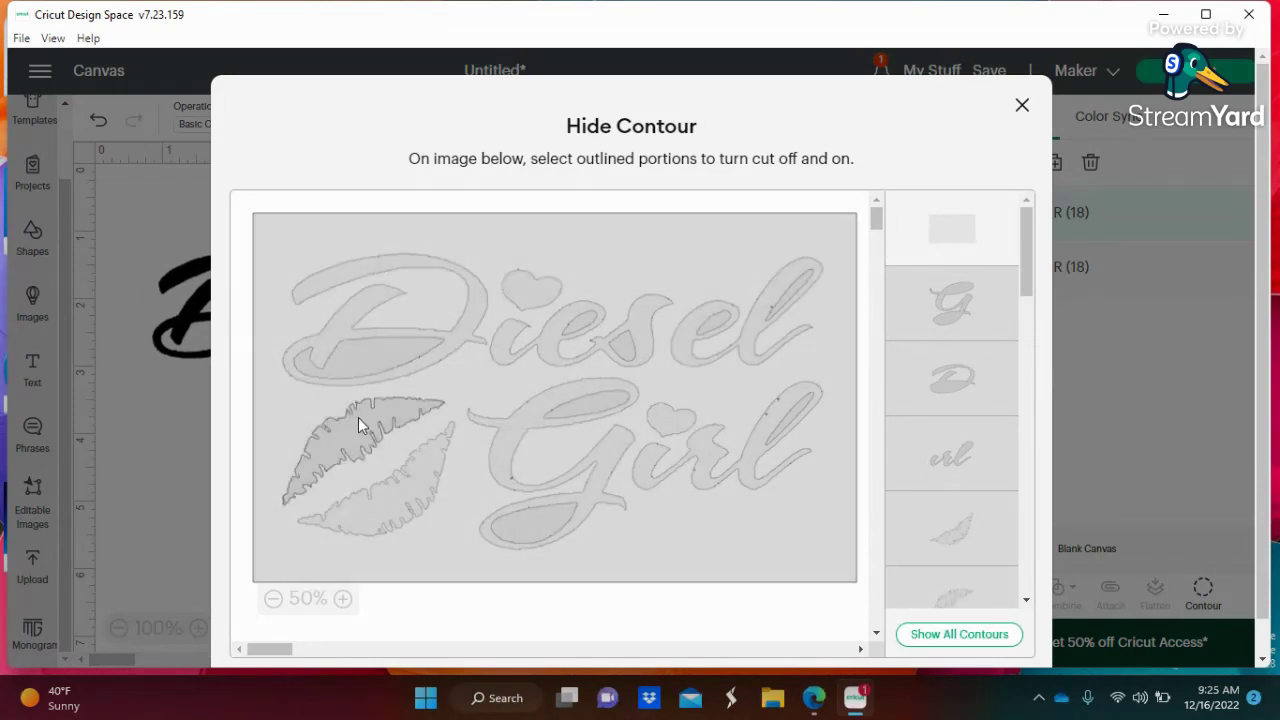
click(400, 479)
click(437, 444)
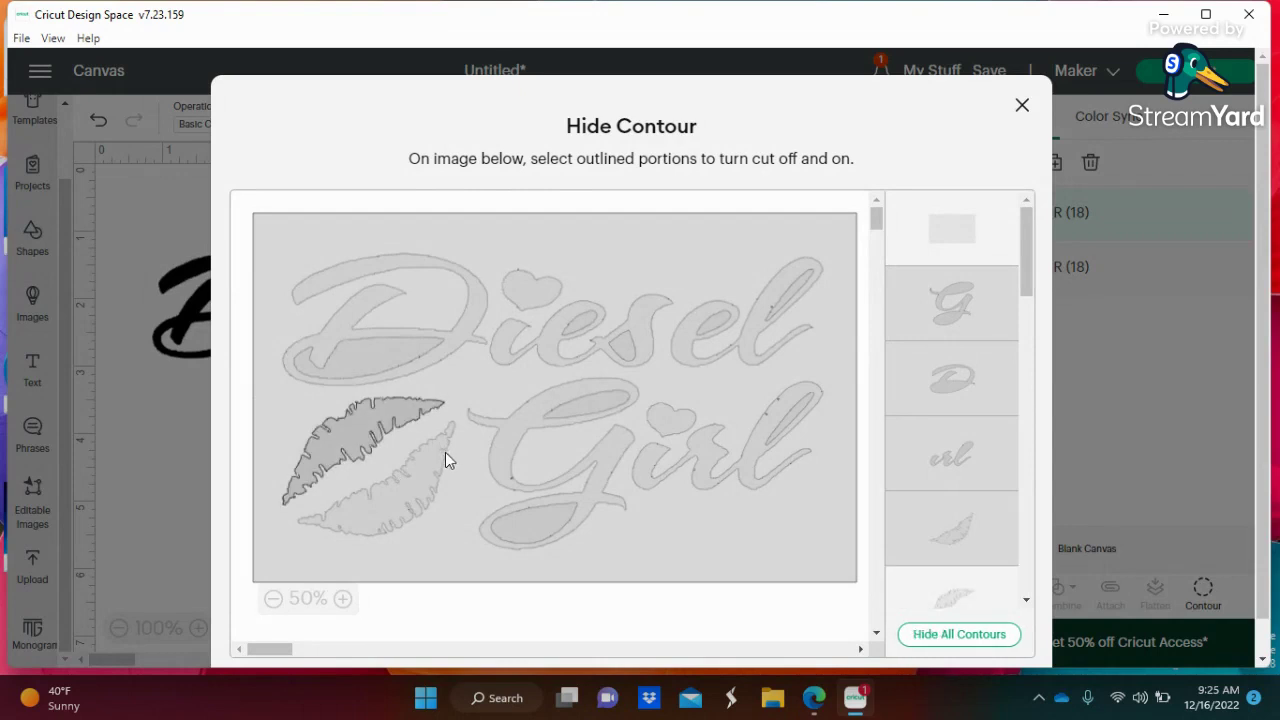
click(445, 453)
click(444, 455)
click(395, 492)
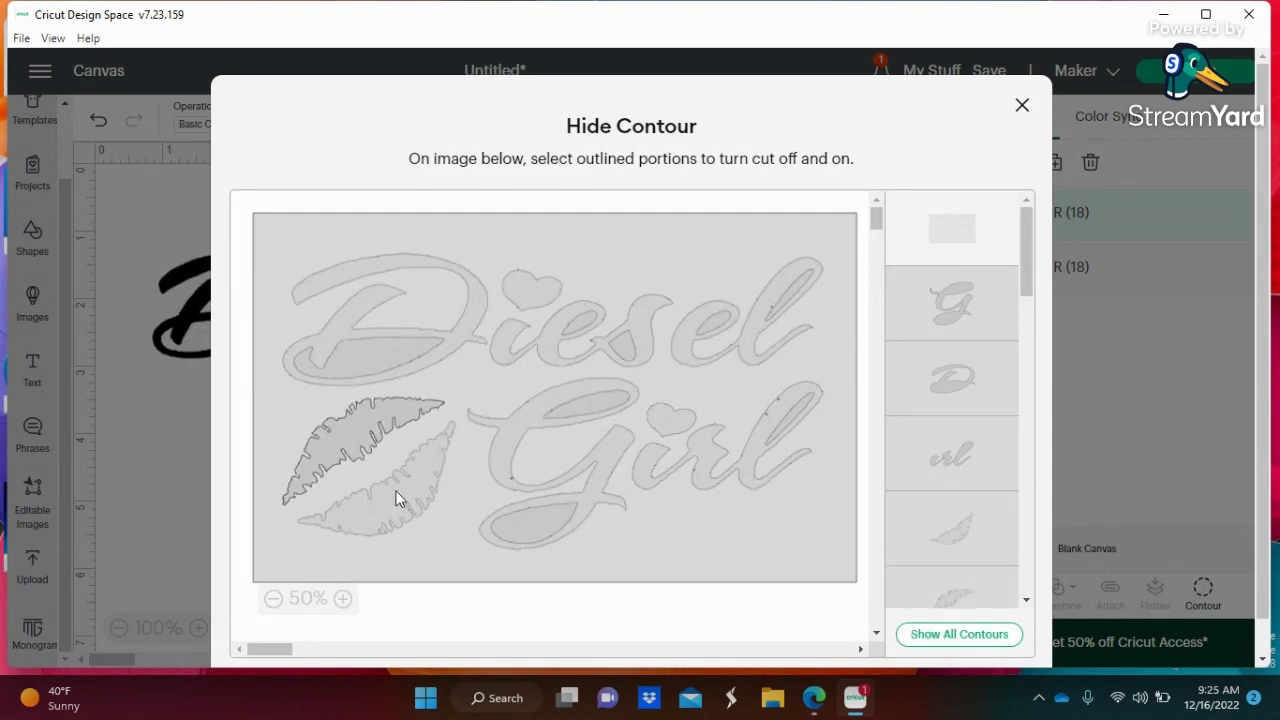
click(389, 480)
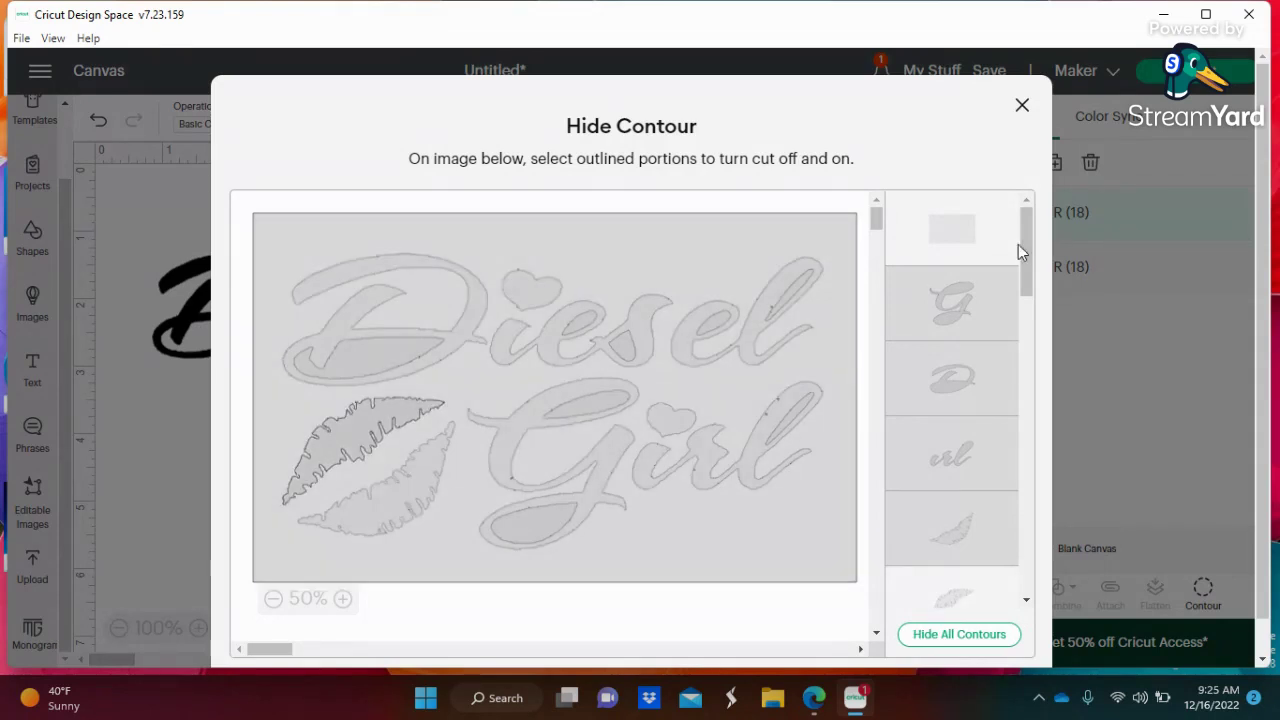
drag(1030, 250, 1029, 304)
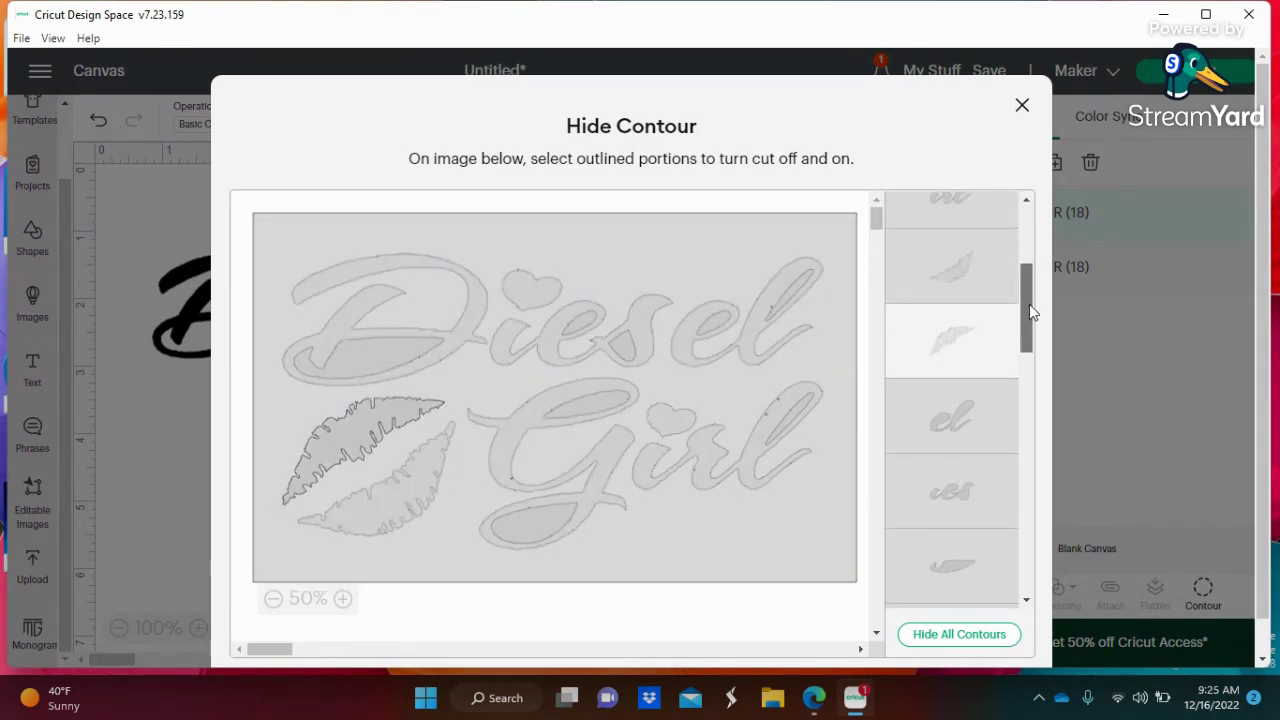
click(966, 250)
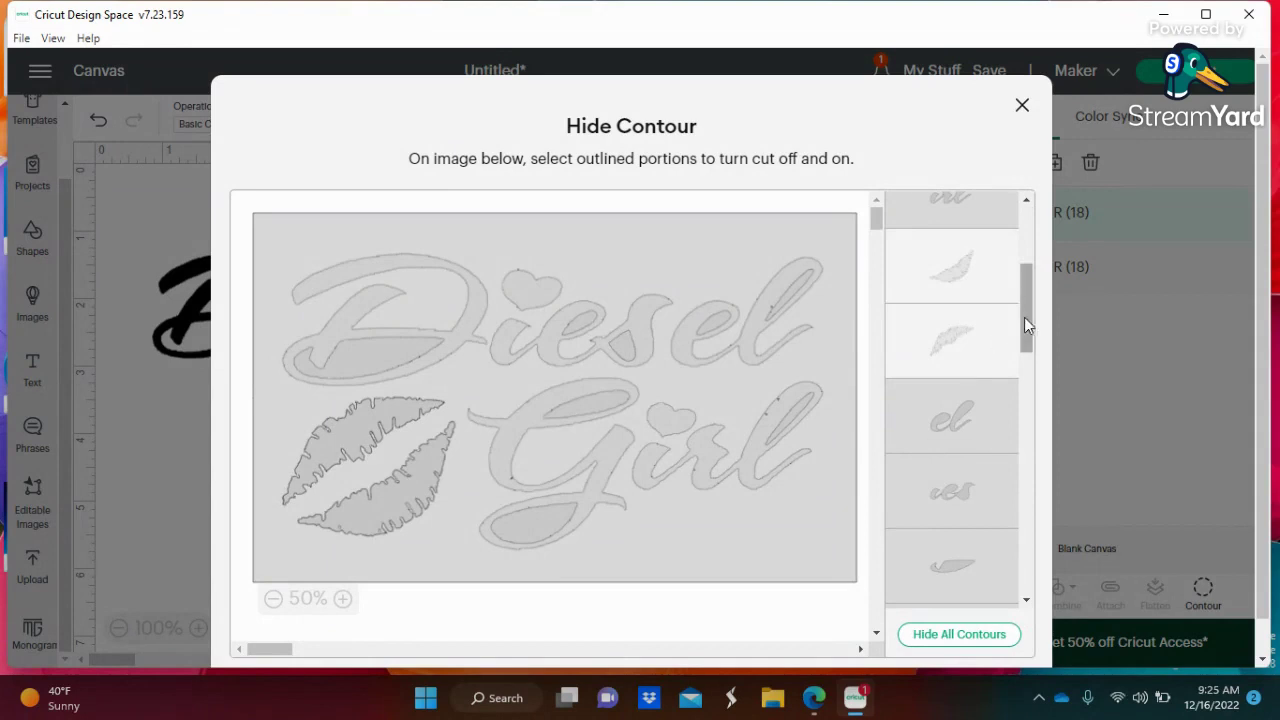
- Hide the copy's background rectangle and turn both heart contours back on
drag(1024, 317, 1025, 226)
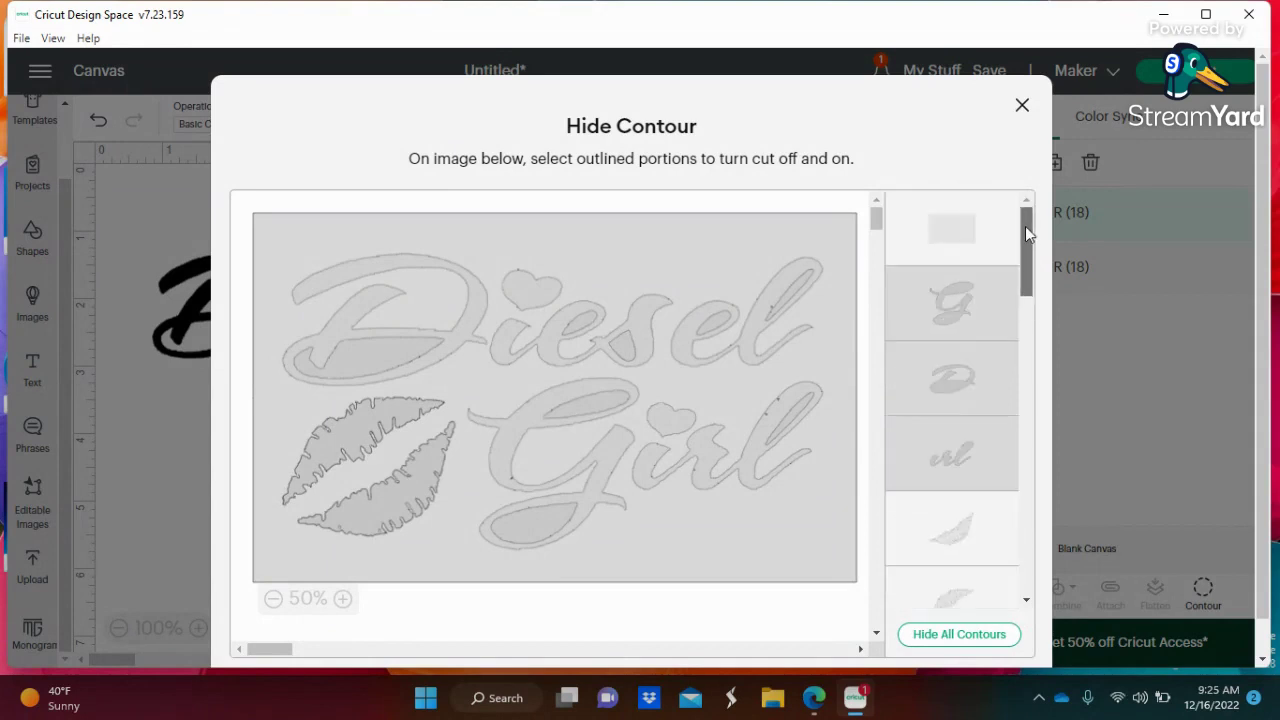
click(956, 229)
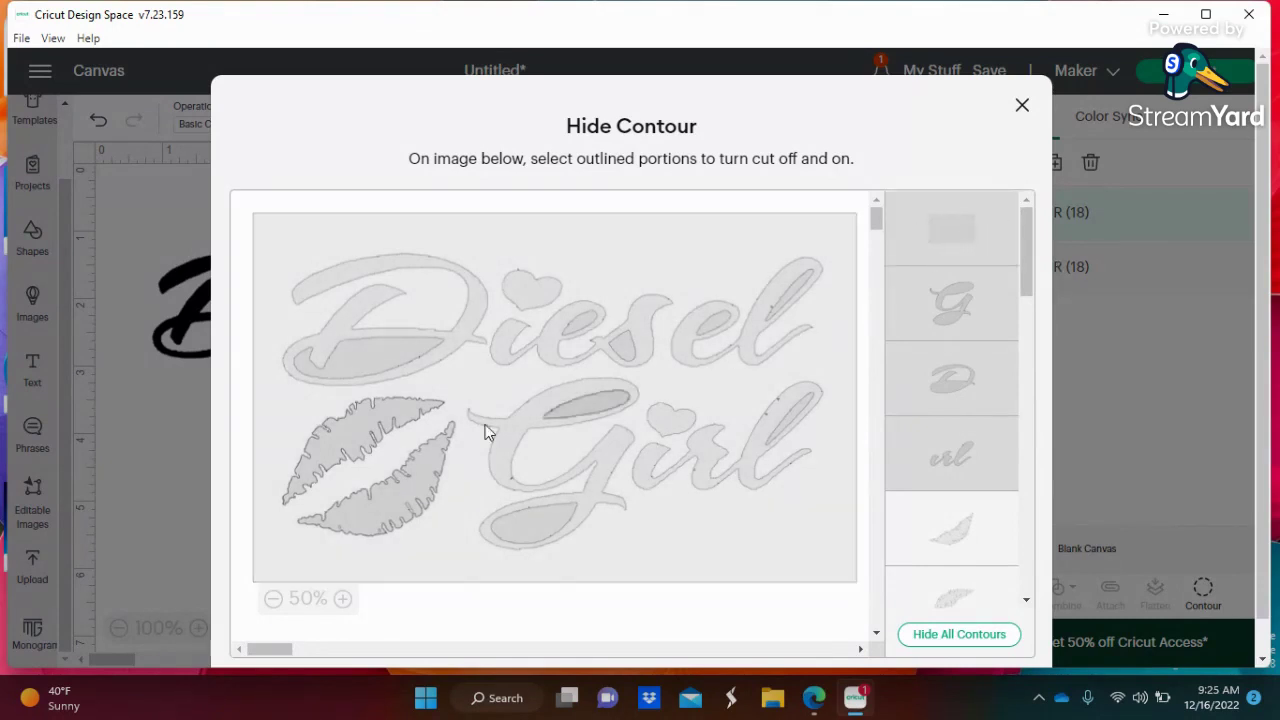
click(545, 288)
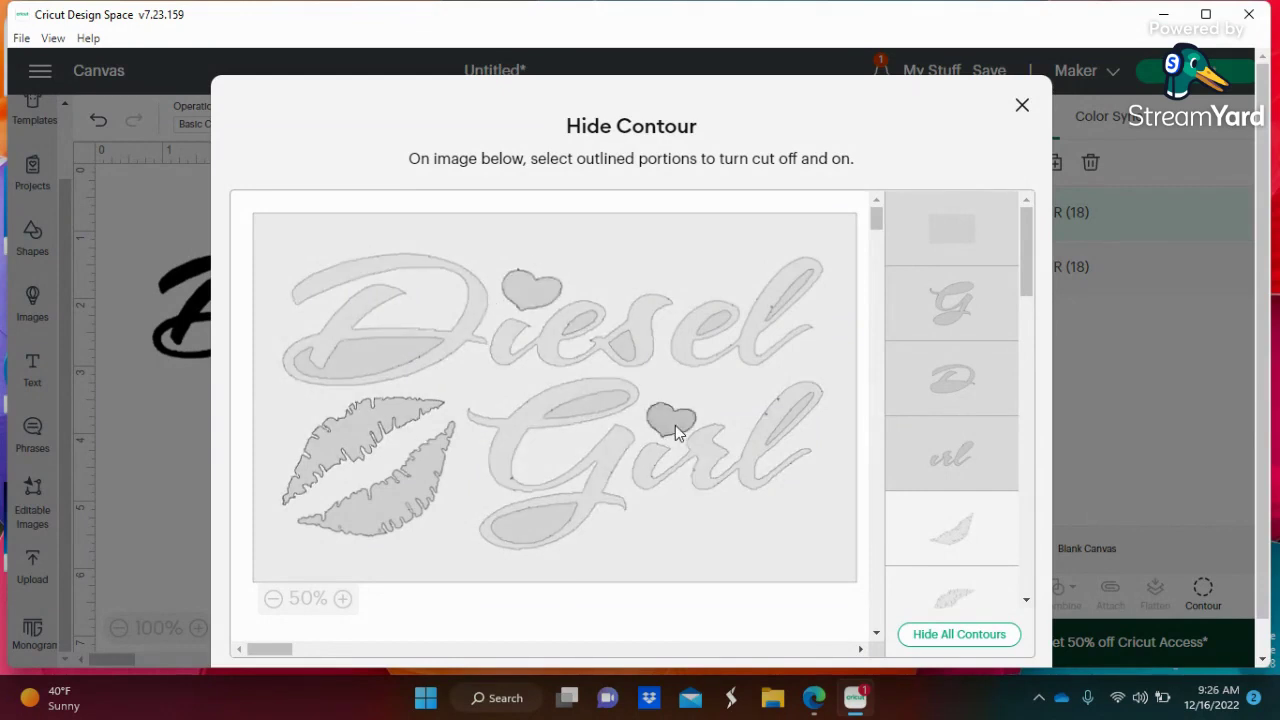
- Close the contour editing and recolor the copied lips and hearts red with the custom color #e60c0c
click(1023, 107)
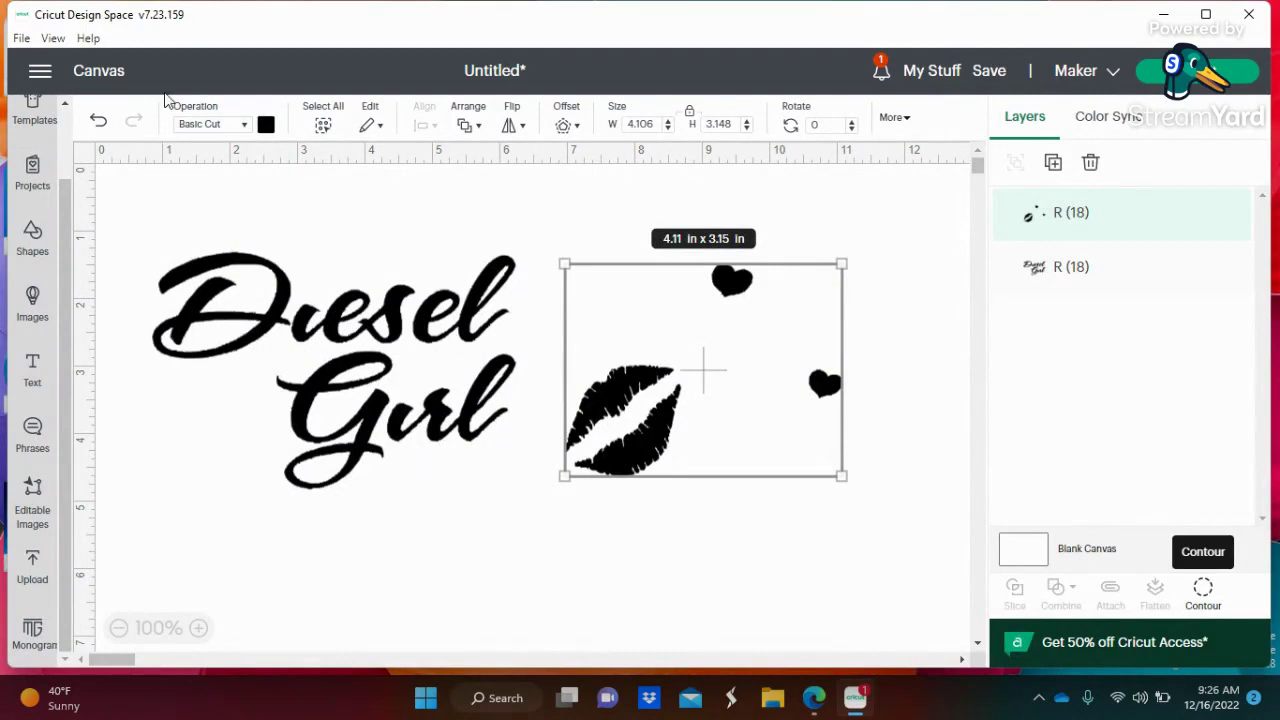
click(266, 127)
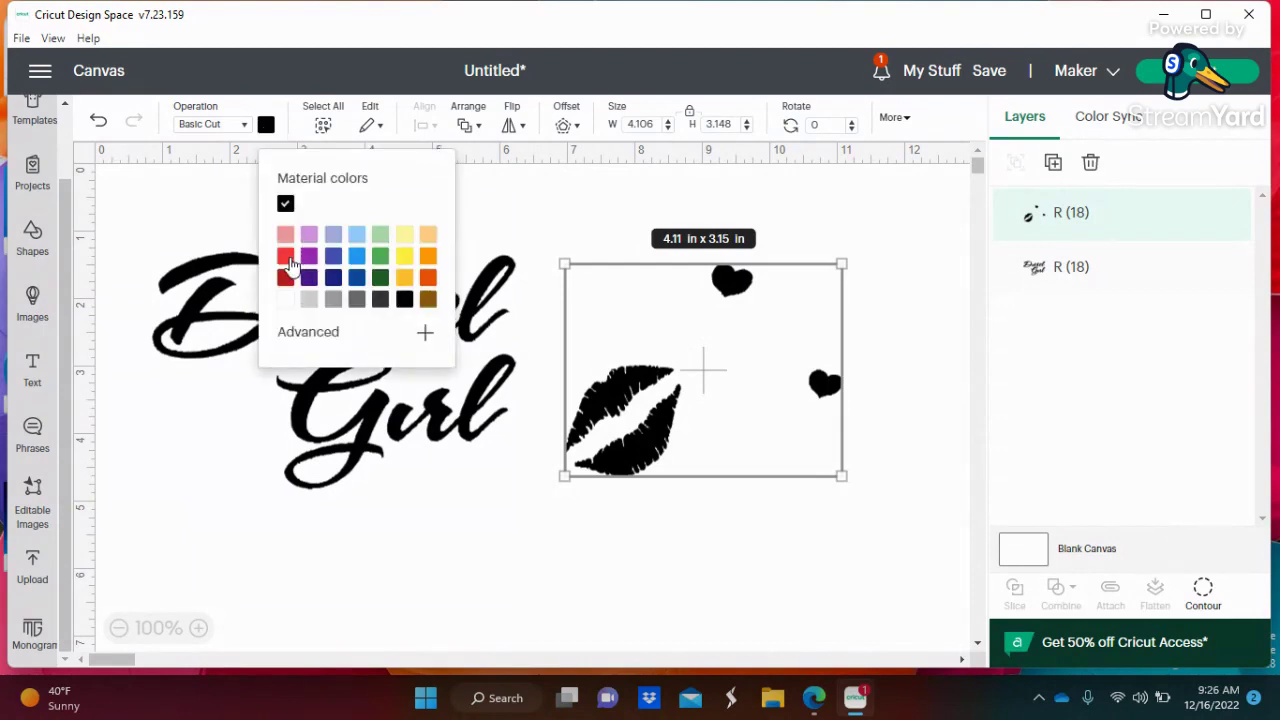
click(341, 340)
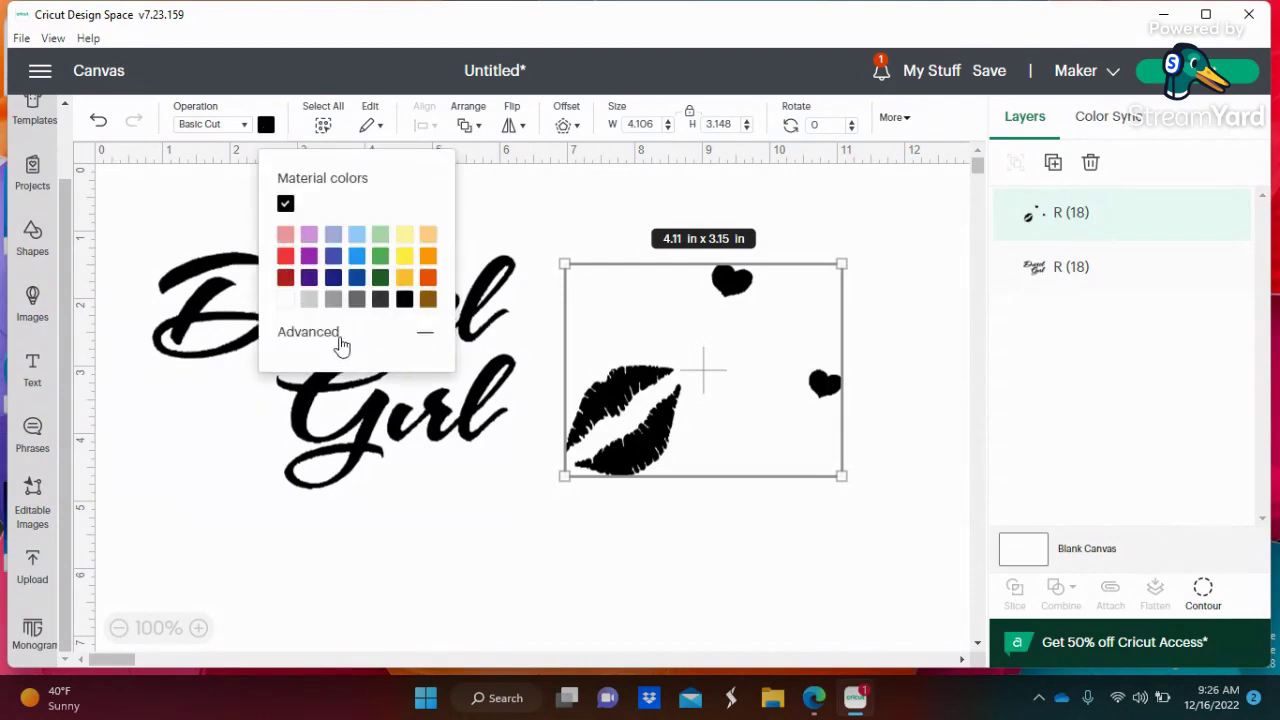
click(428, 362)
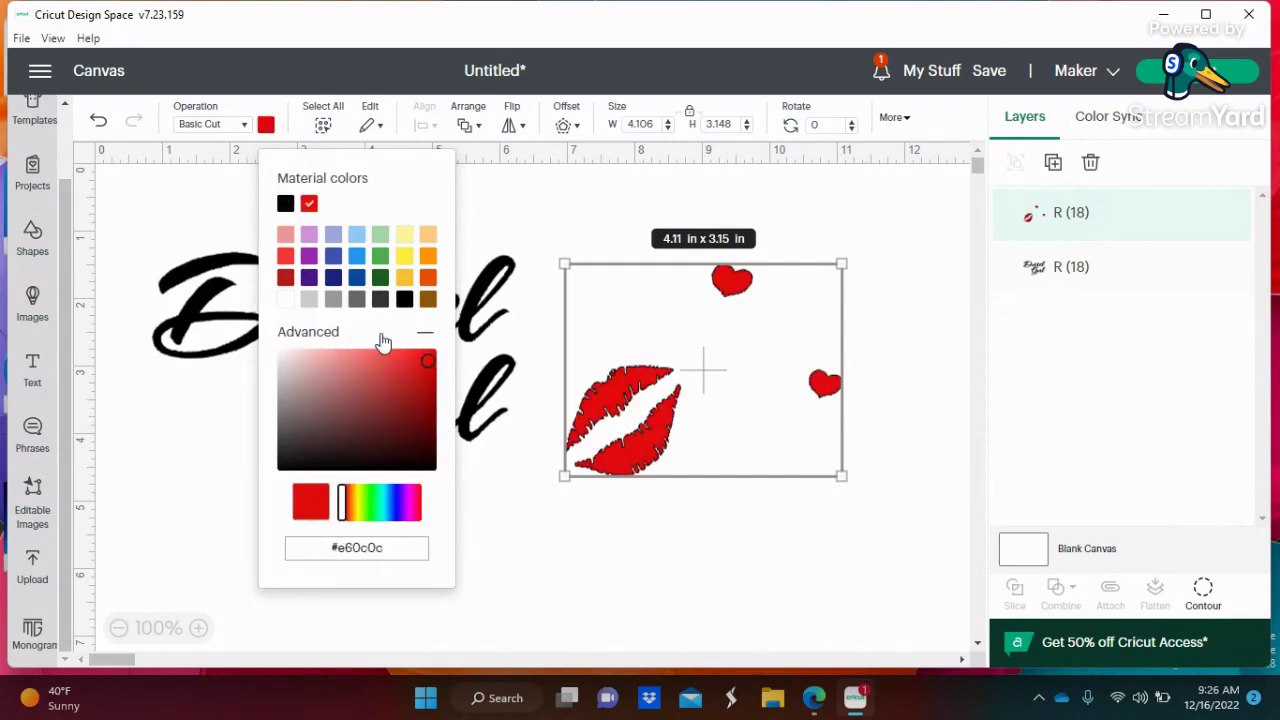
click(620, 204)
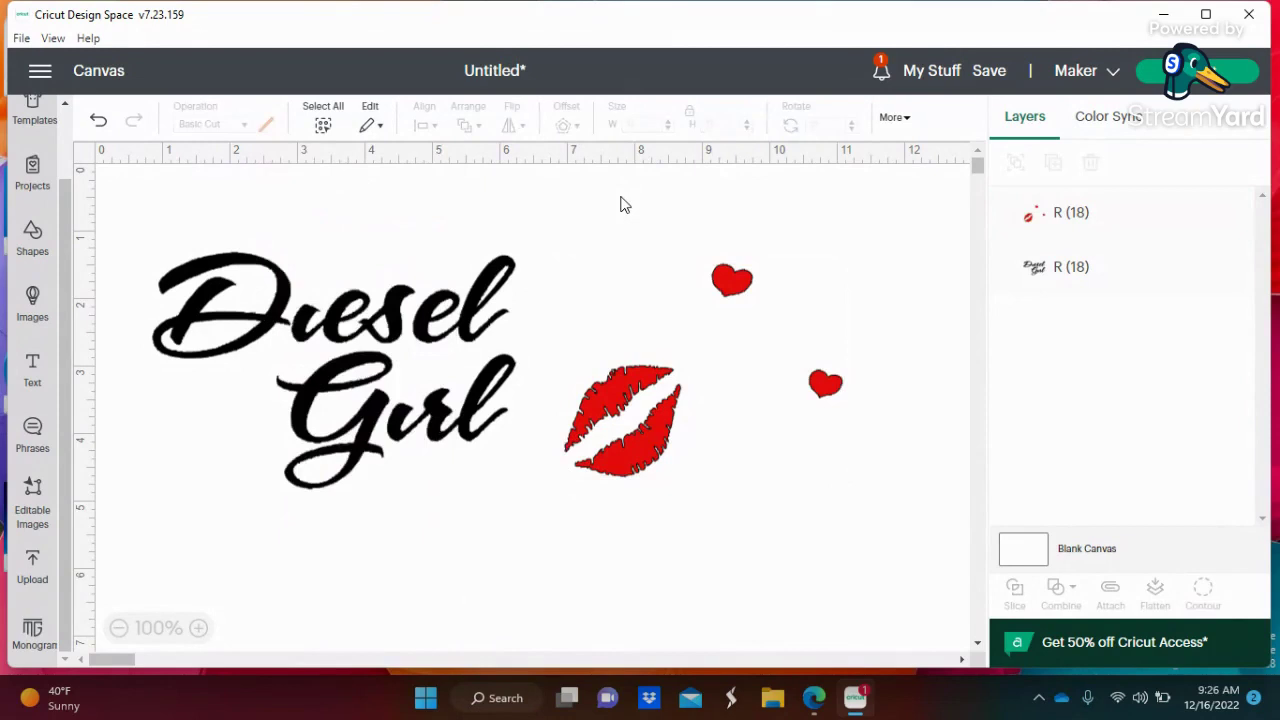
- Try overlaying the red lips and hearts on the Diesel Girl lettering, and return them to the empty canvas beside it
drag(652, 388, 241, 390)
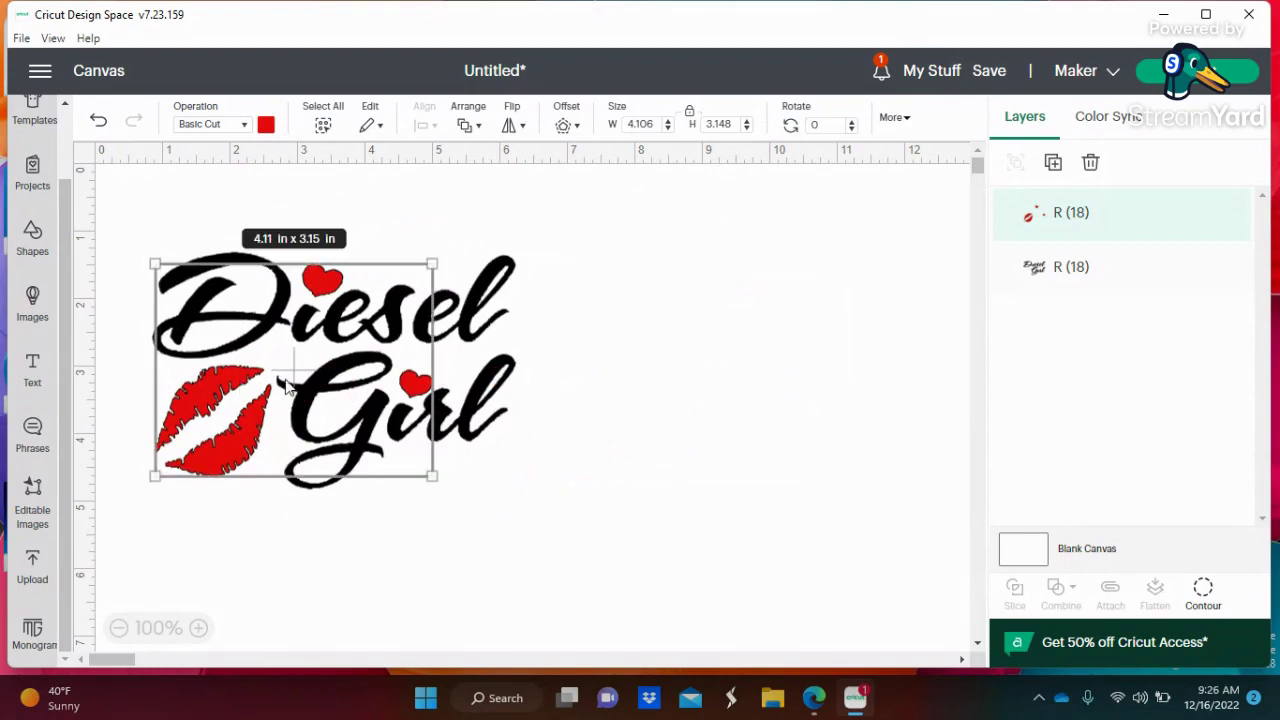
key(ctrl+z)
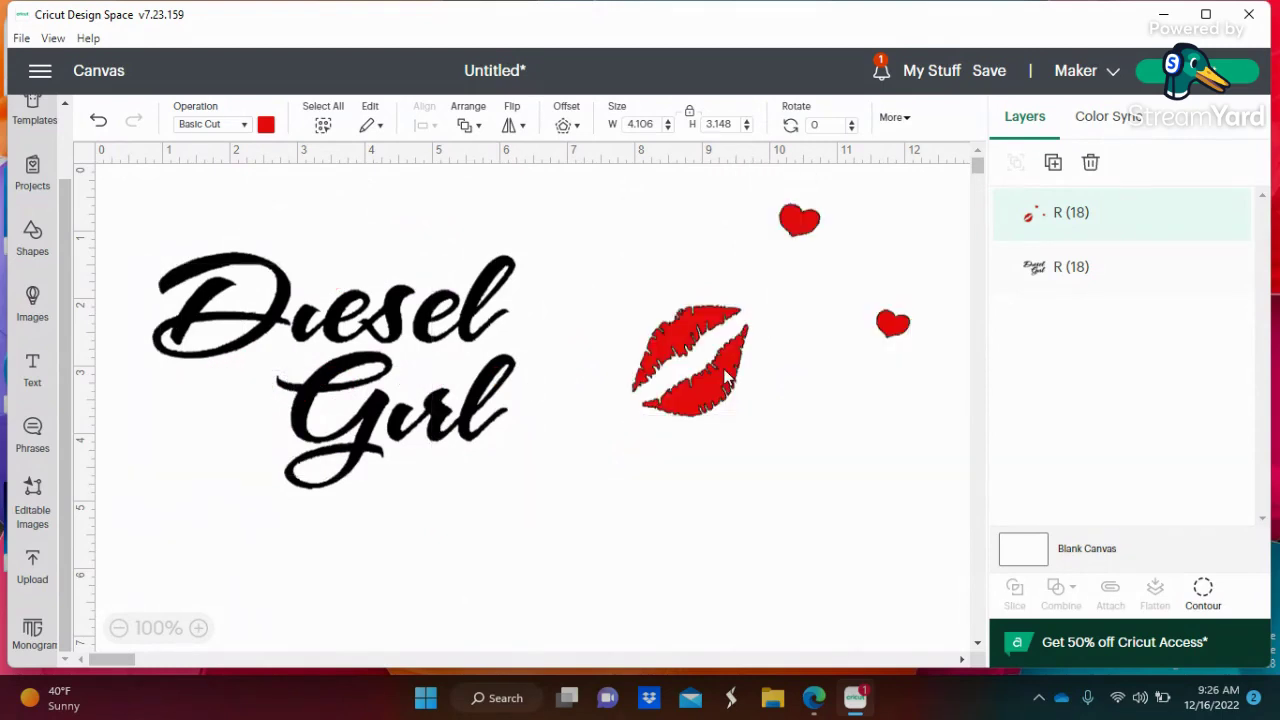
click(723, 368)
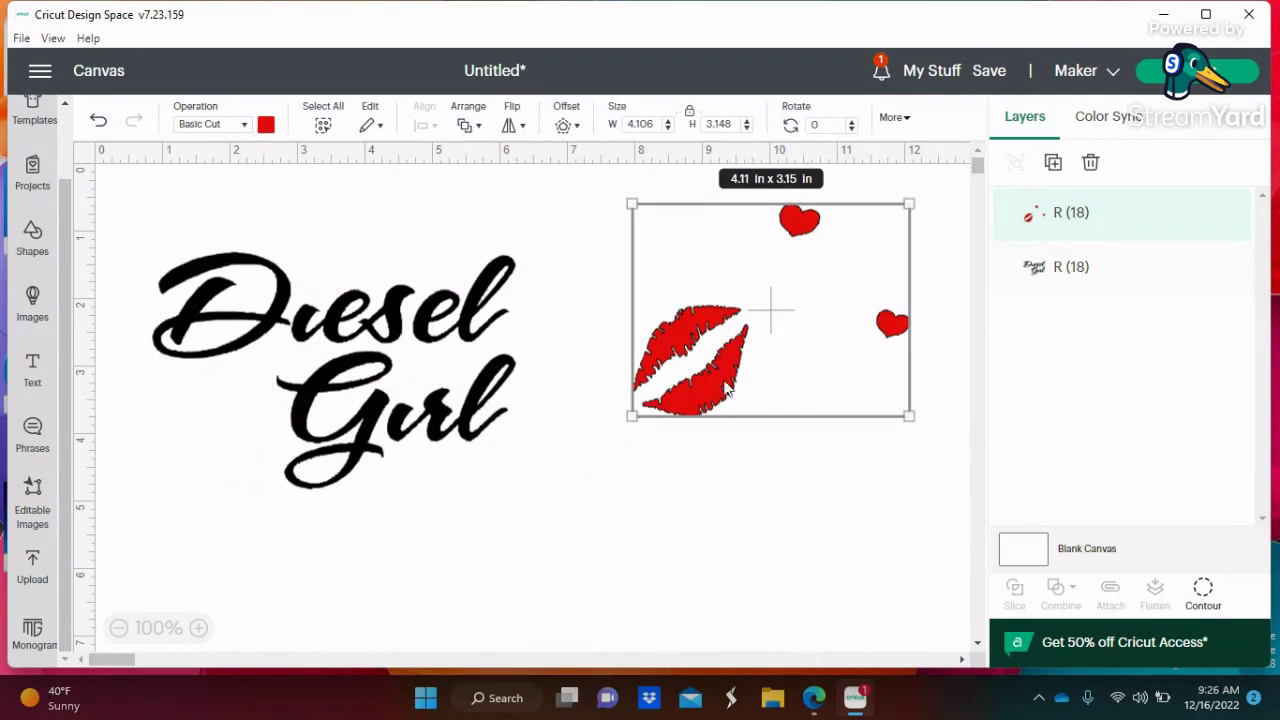
- Make a copy of the red artwork that keeps only the small heart, and move it below the lettering
key(ctrl+v)
click(412, 360)
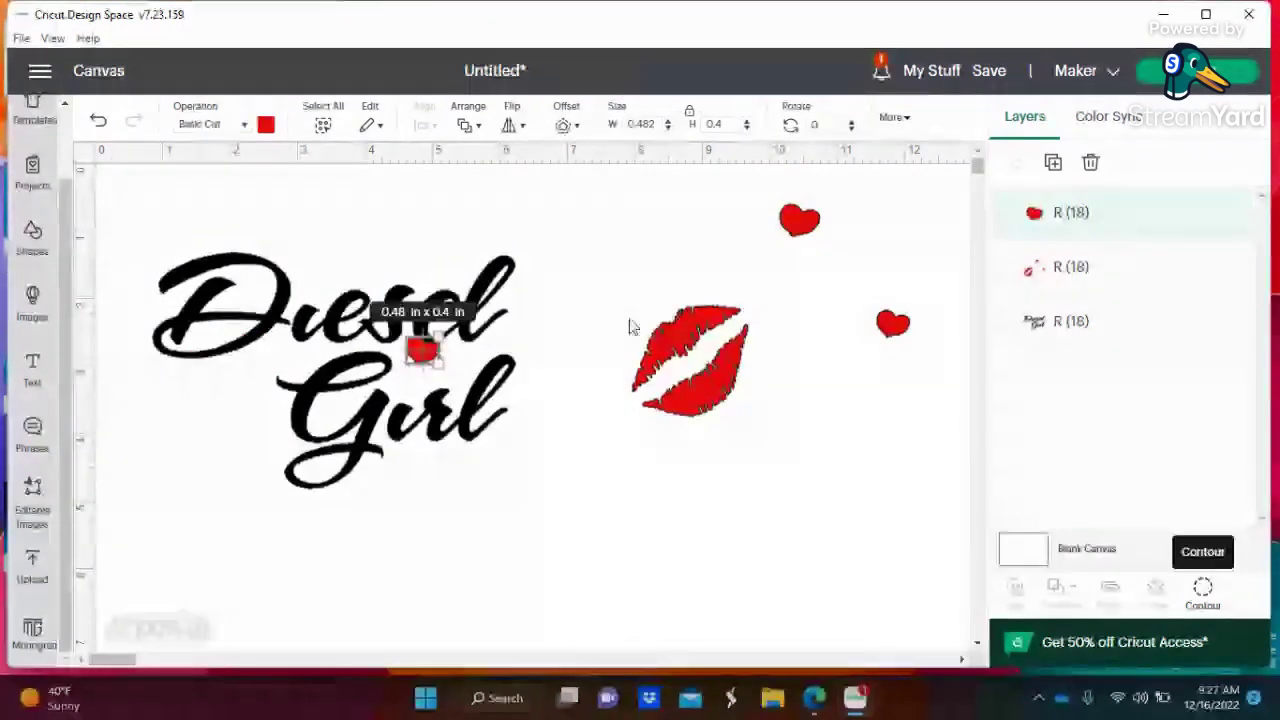
drag(422, 350, 521, 534)
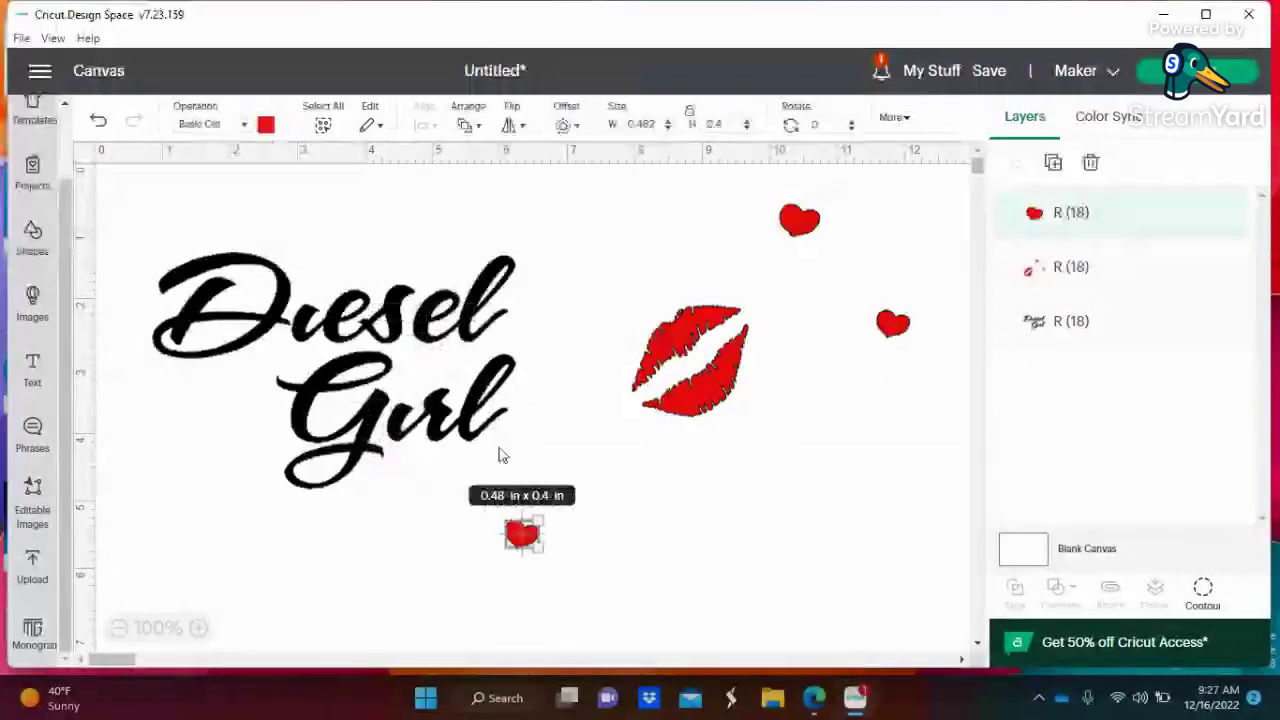
- Duplicate the small heart, enlarge the duplicate to about 0.65 by 0.54 in over the i in Diesel, and place the original over Girl's i
right_click(536, 544)
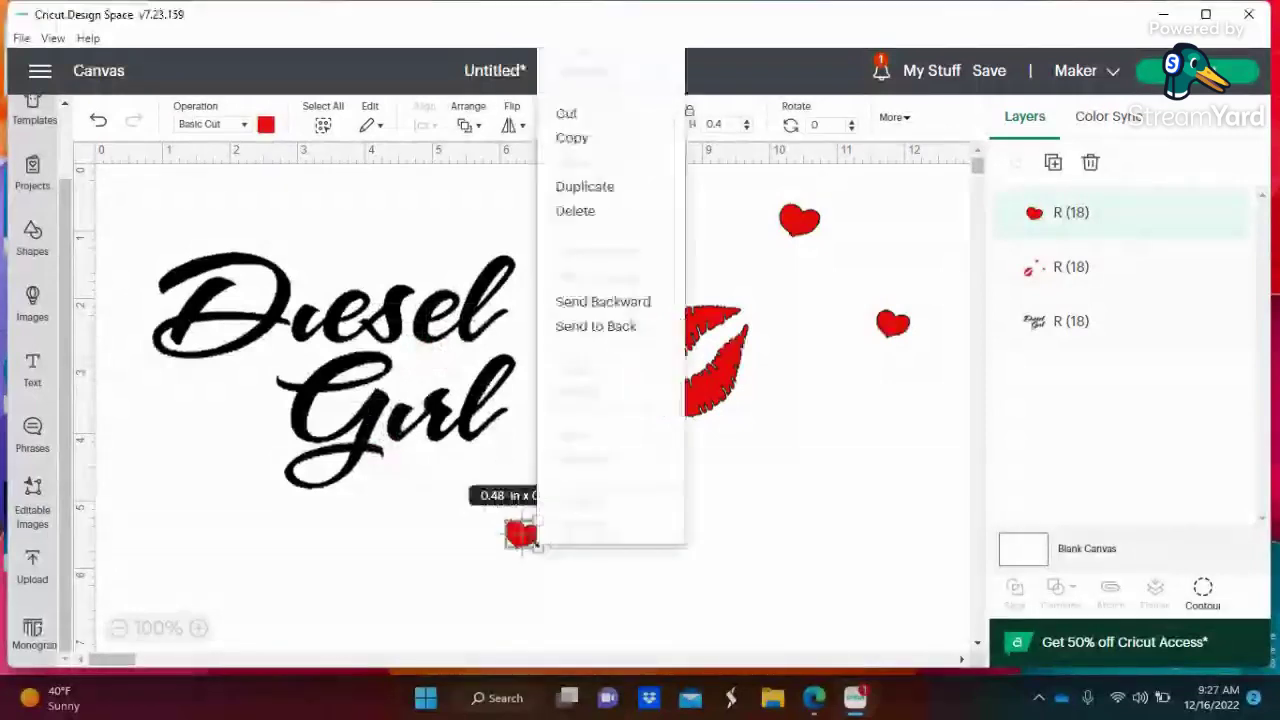
click(617, 194)
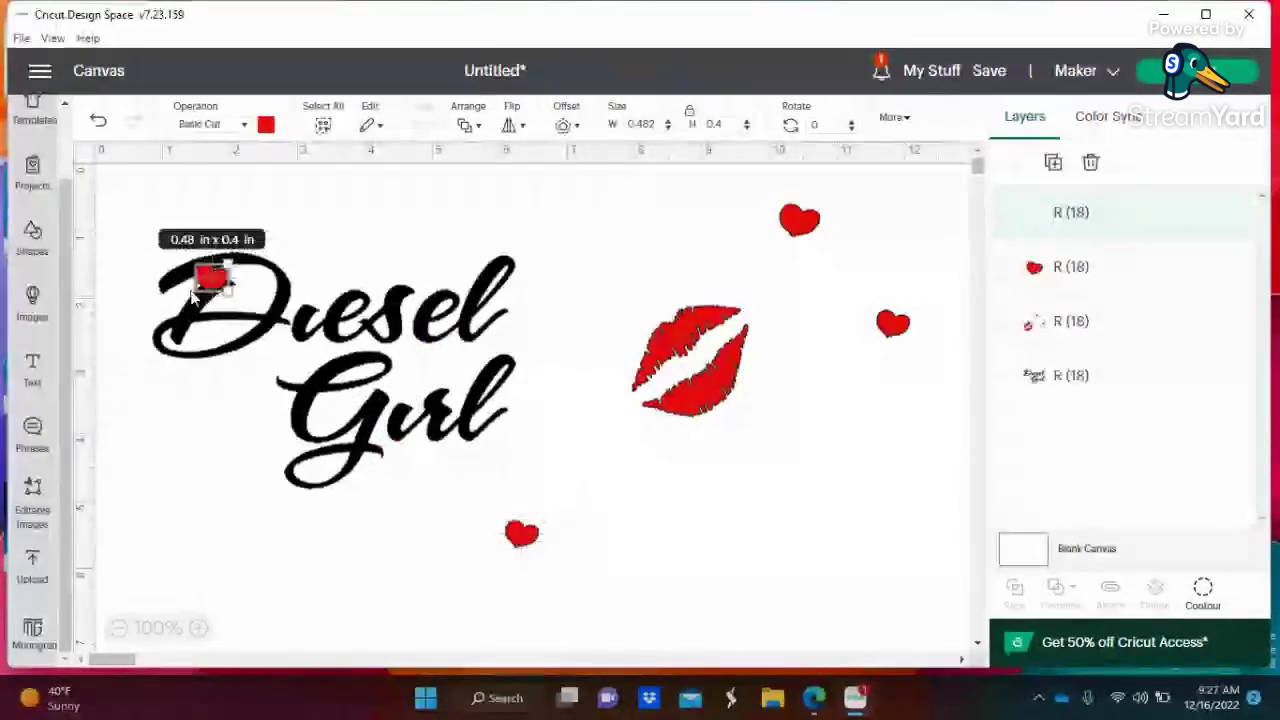
drag(195, 295, 336, 282)
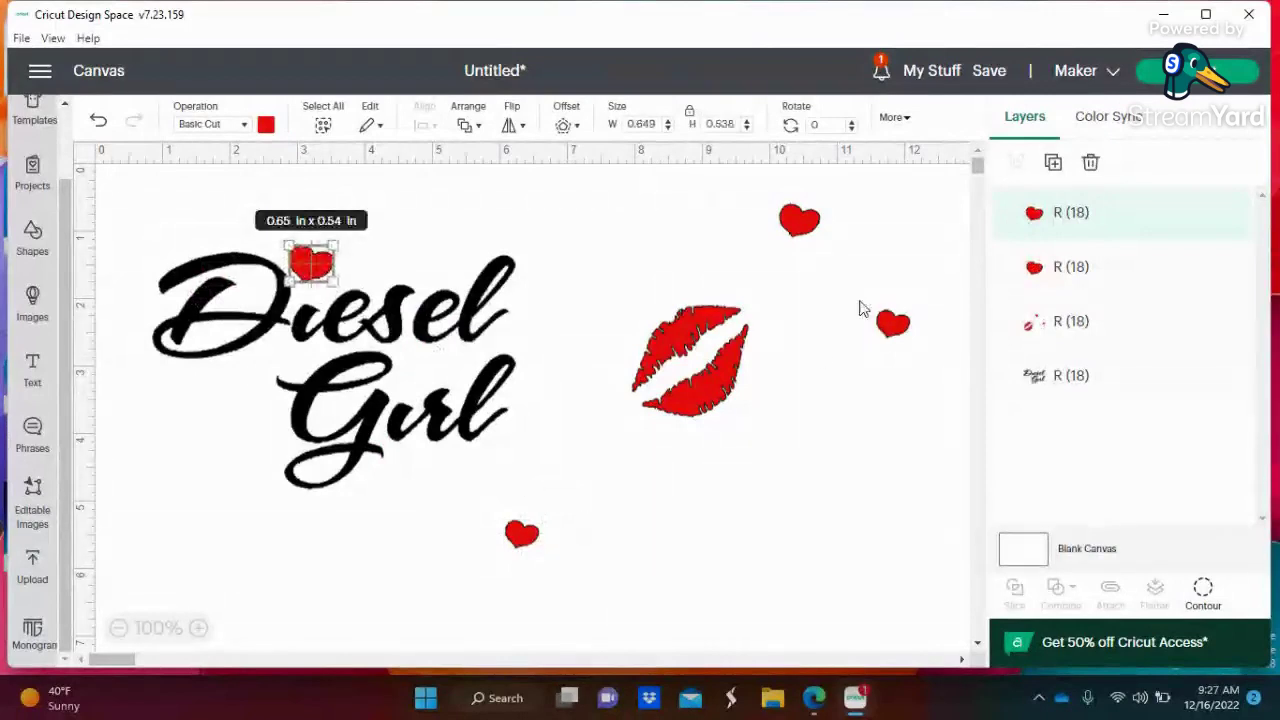
drag(528, 538, 426, 388)
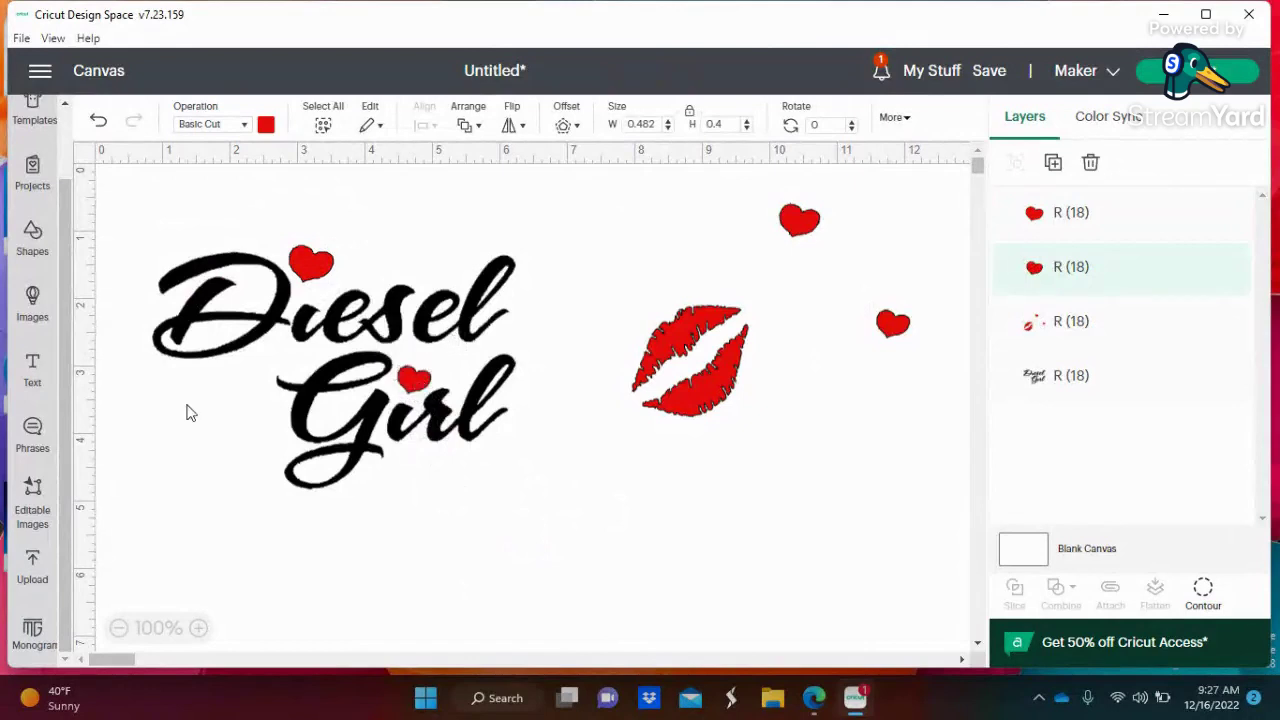
- Cover the red lips with a square enlarged to about 2.43 in, and slice it with the lips-and-hearts layer
click(33, 240)
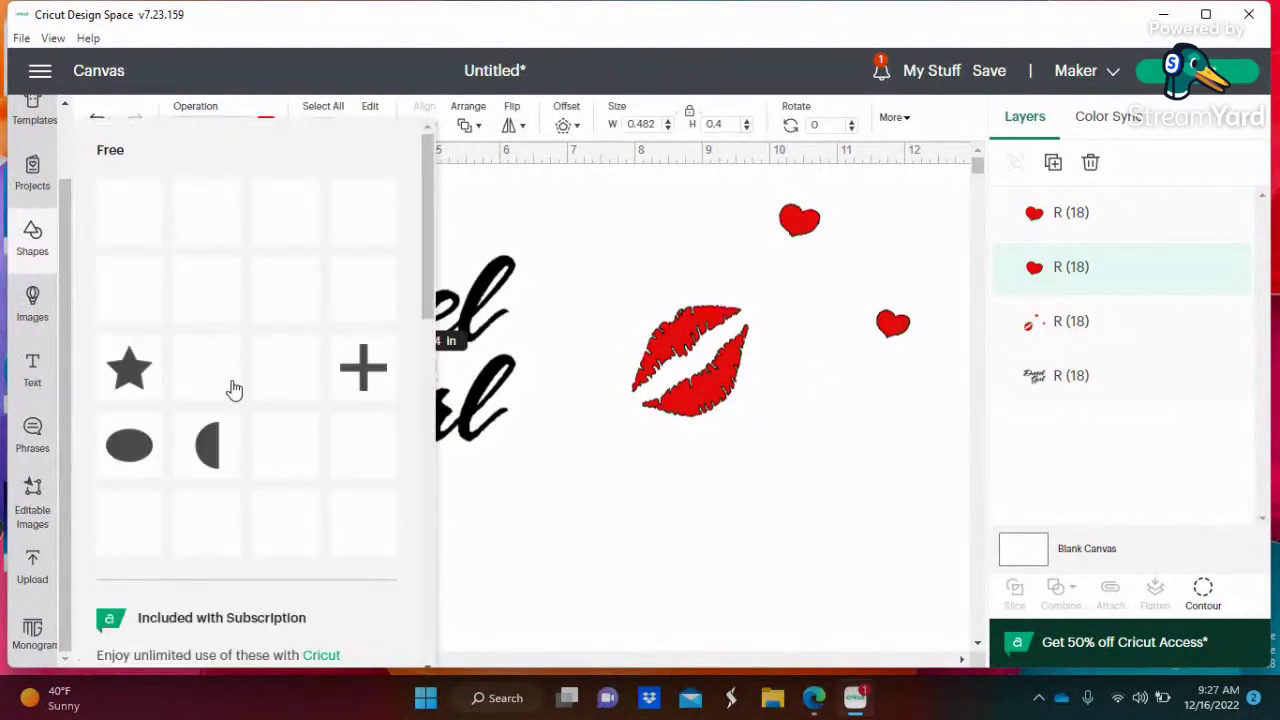
click(365, 463)
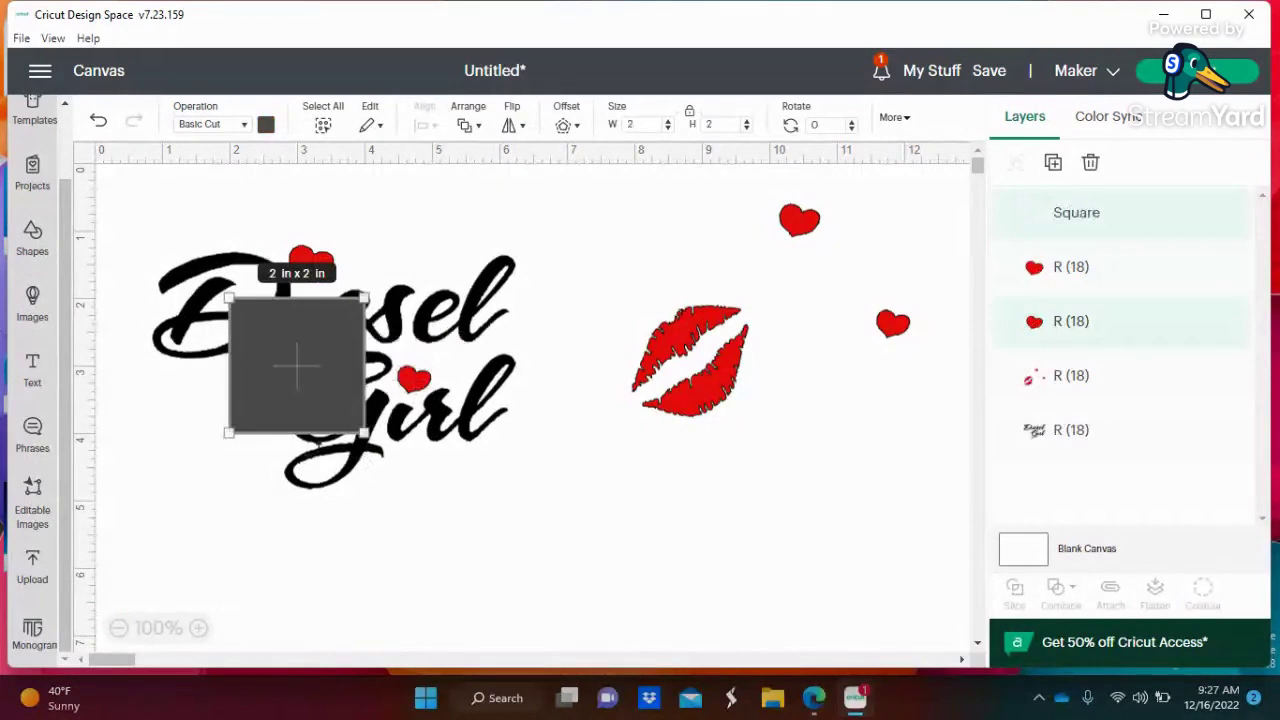
drag(297, 365, 677, 353)
drag(628, 524, 946, 232)
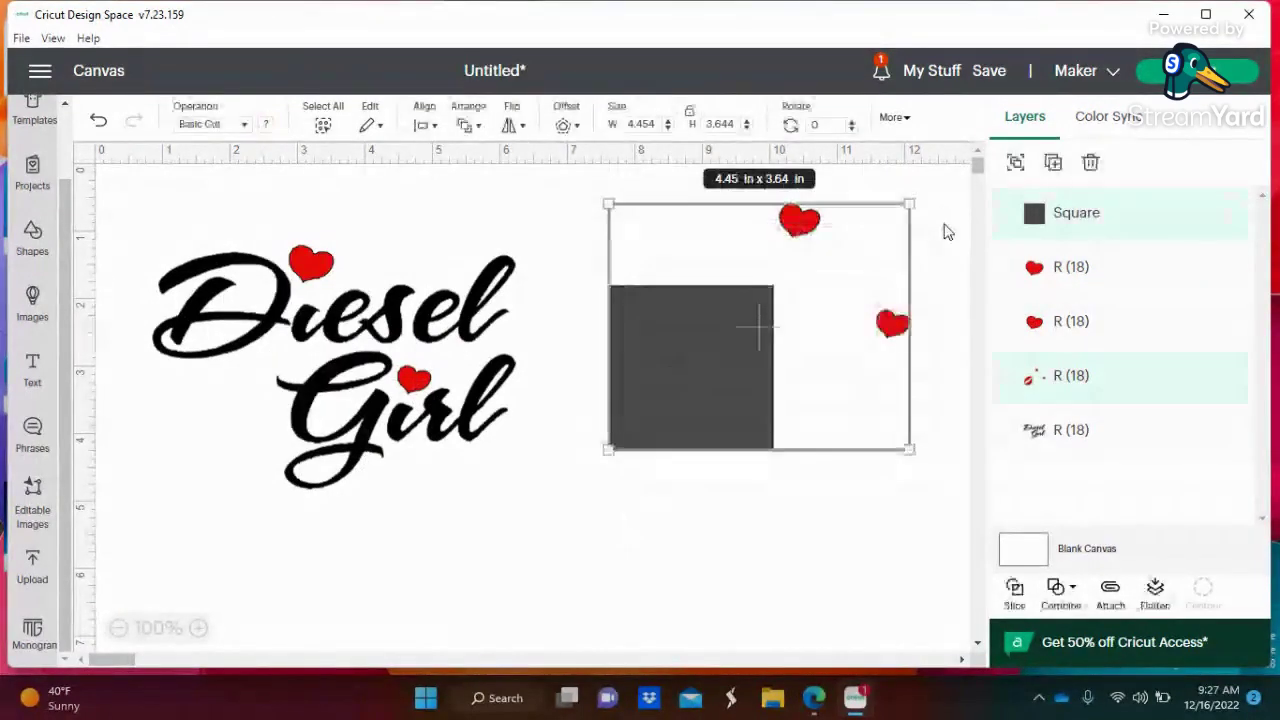
click(1016, 592)
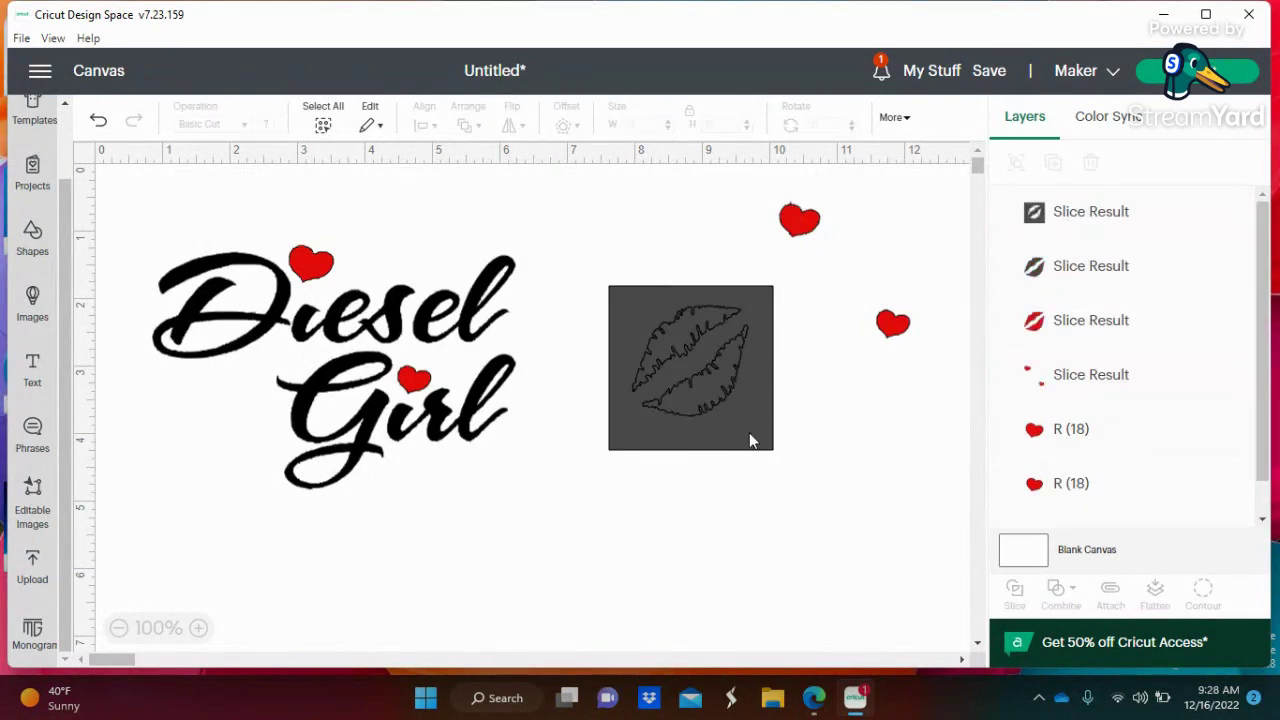
- Move the grey square cutout and the grey lips piece off the red lips and delete both slice leftovers
drag(749, 433, 713, 590)
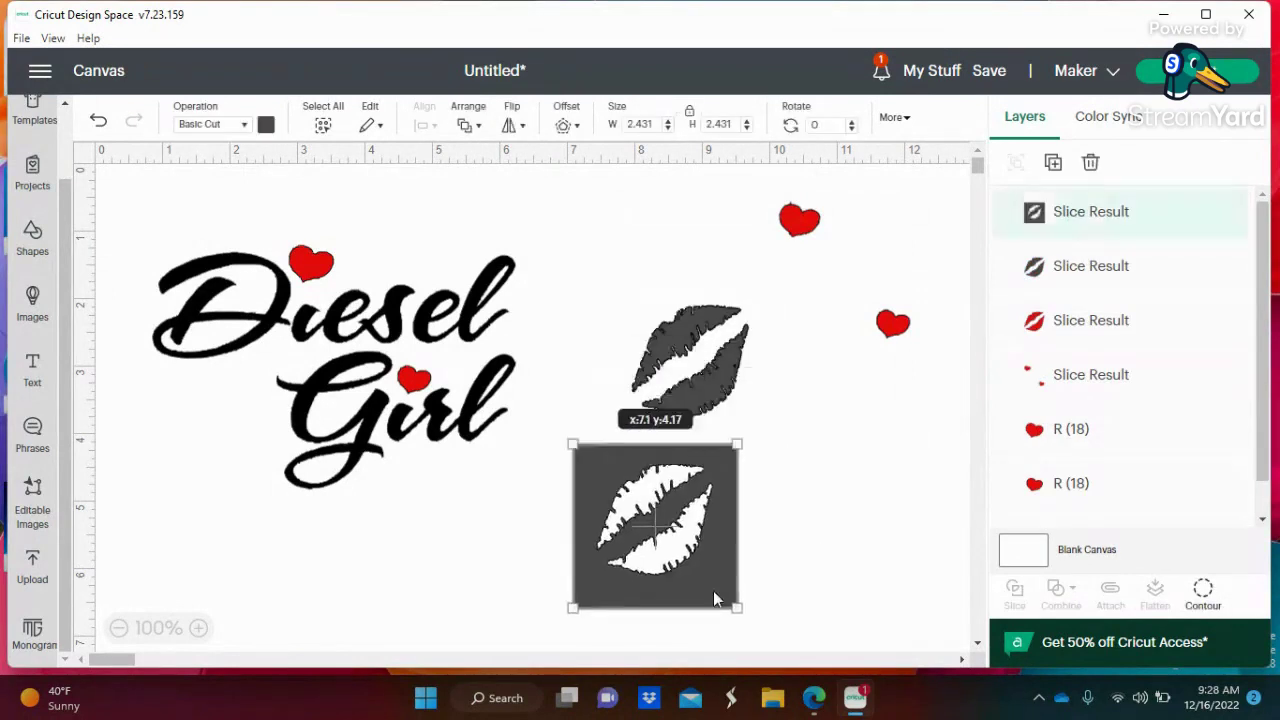
right_click(657, 520)
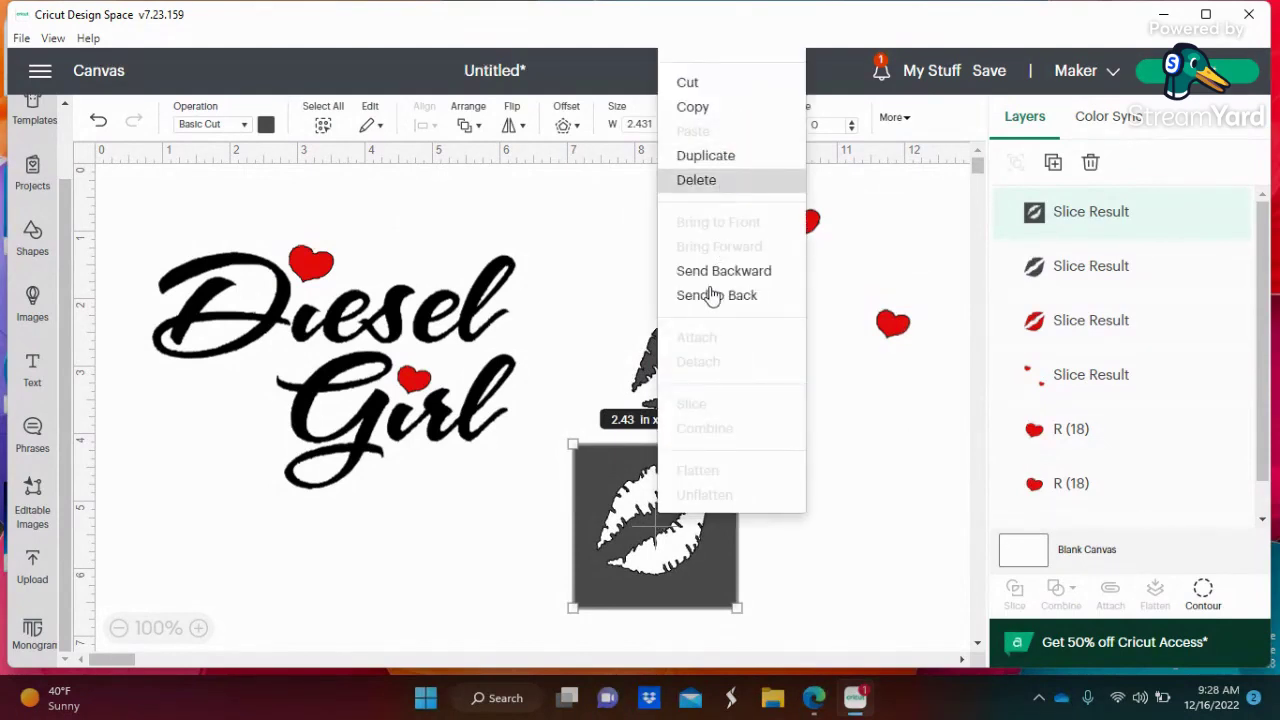
key(Delete)
drag(705, 325, 612, 415)
right_click(612, 415)
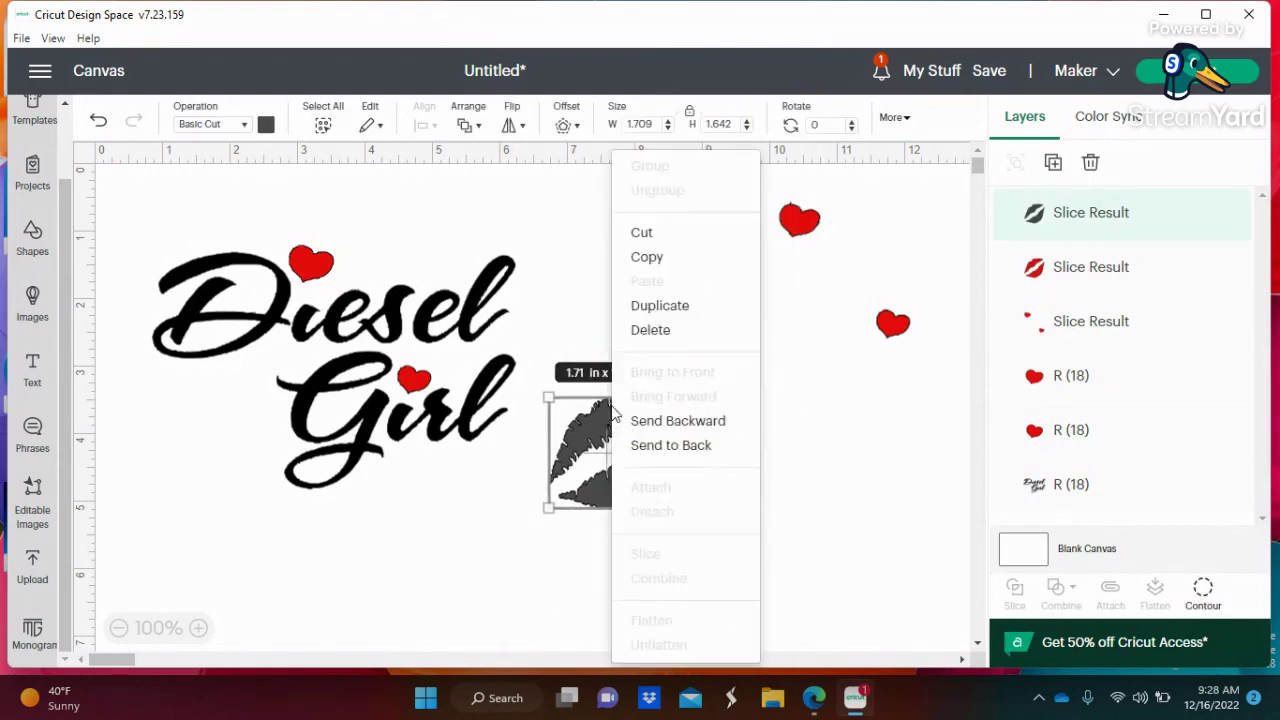
click(663, 331)
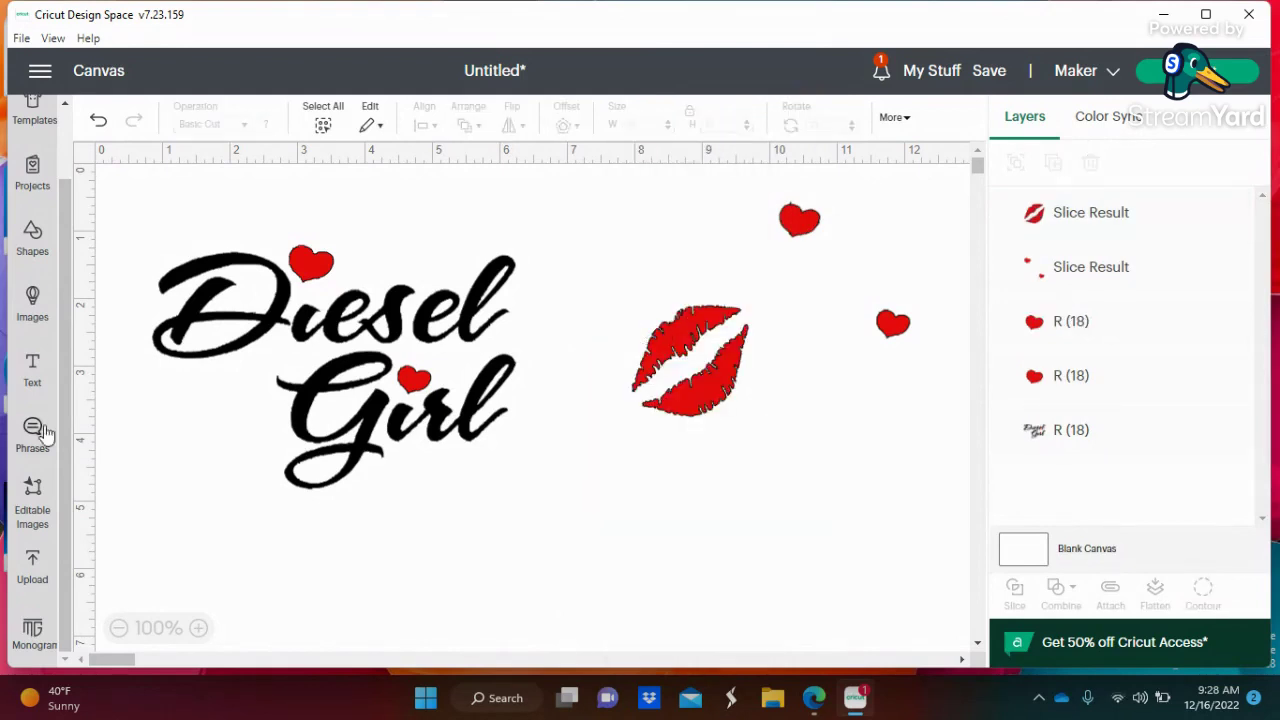
- Move the two-heart slice below the lips and cover its larger heart with a 2 in circle
drag(797, 234, 623, 538)
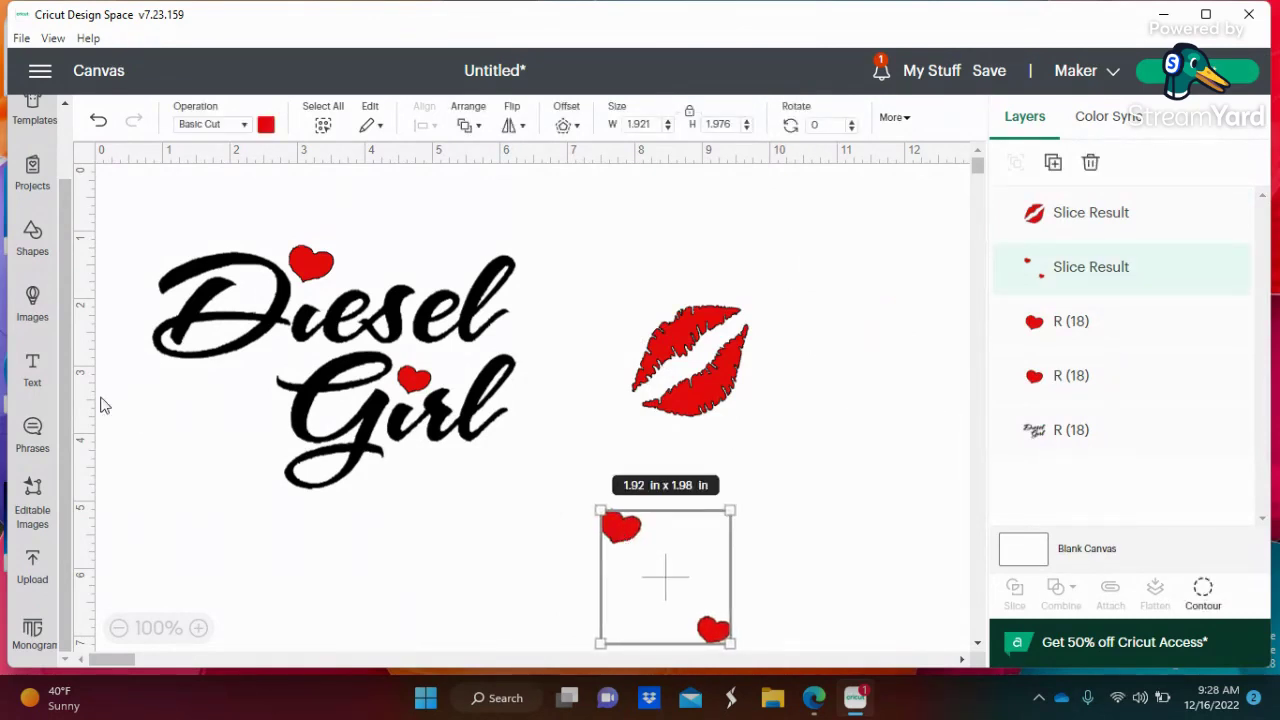
click(30, 252)
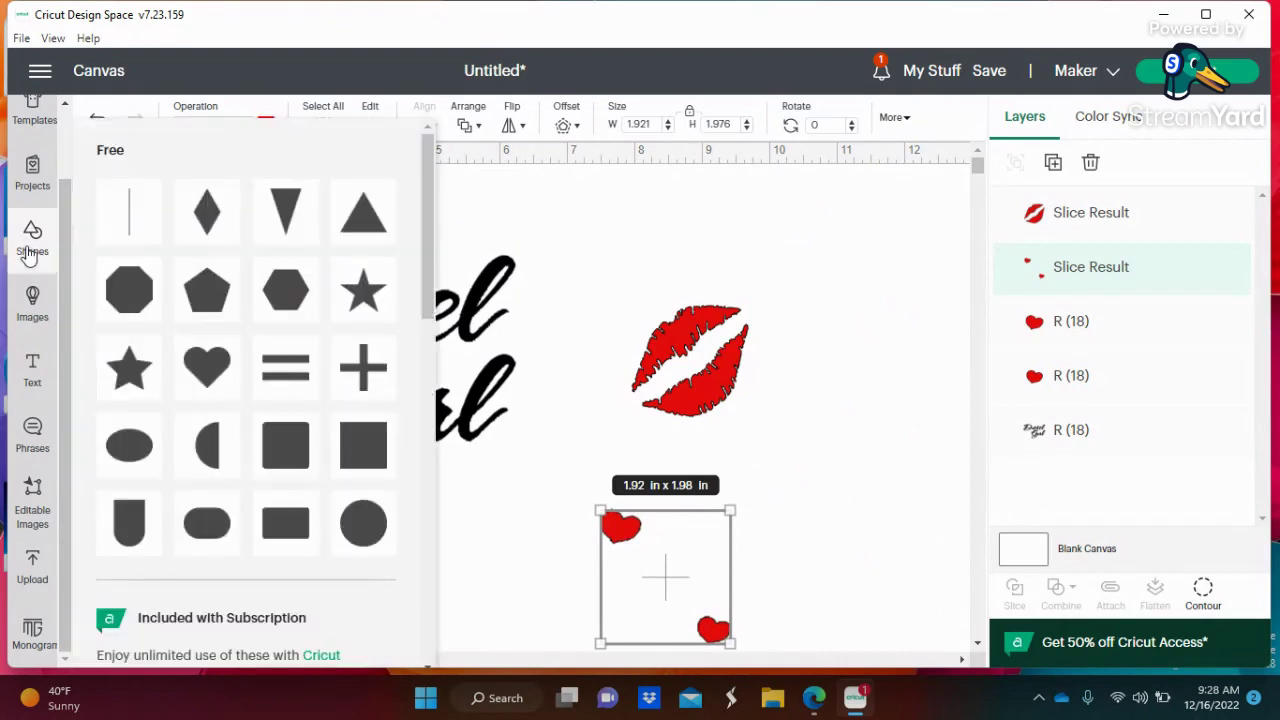
click(350, 518)
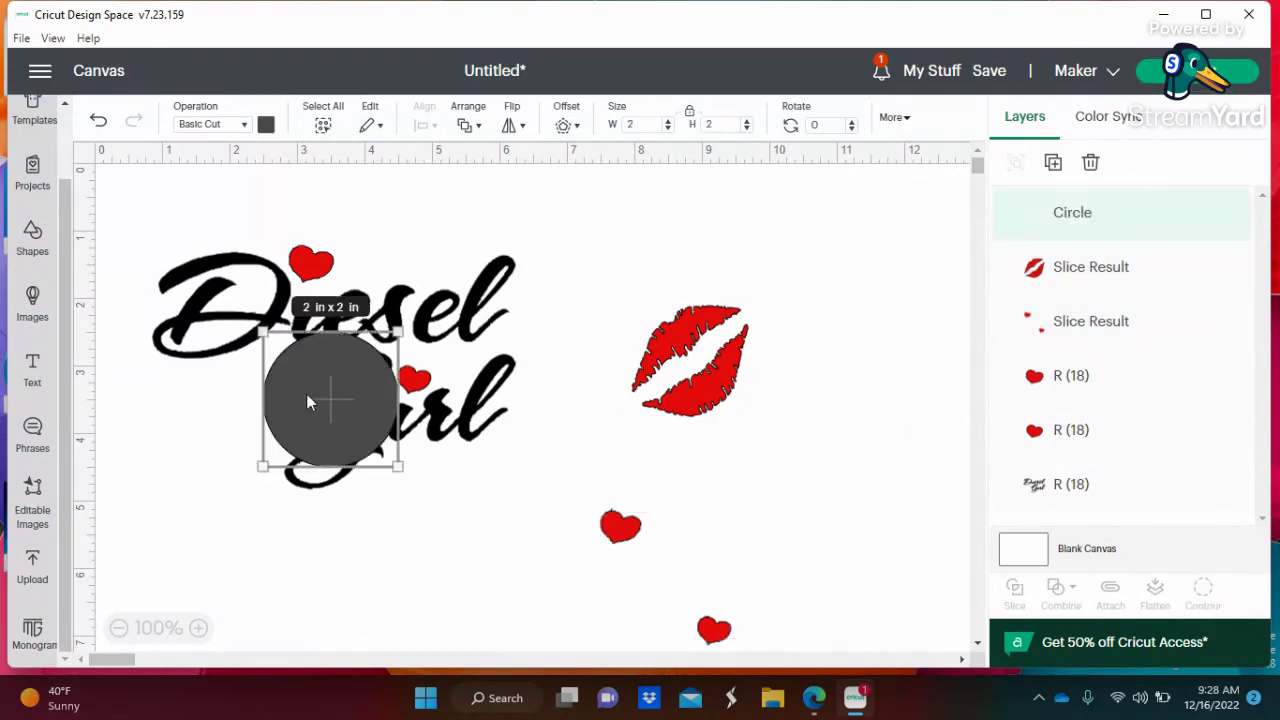
drag(306, 393, 593, 536)
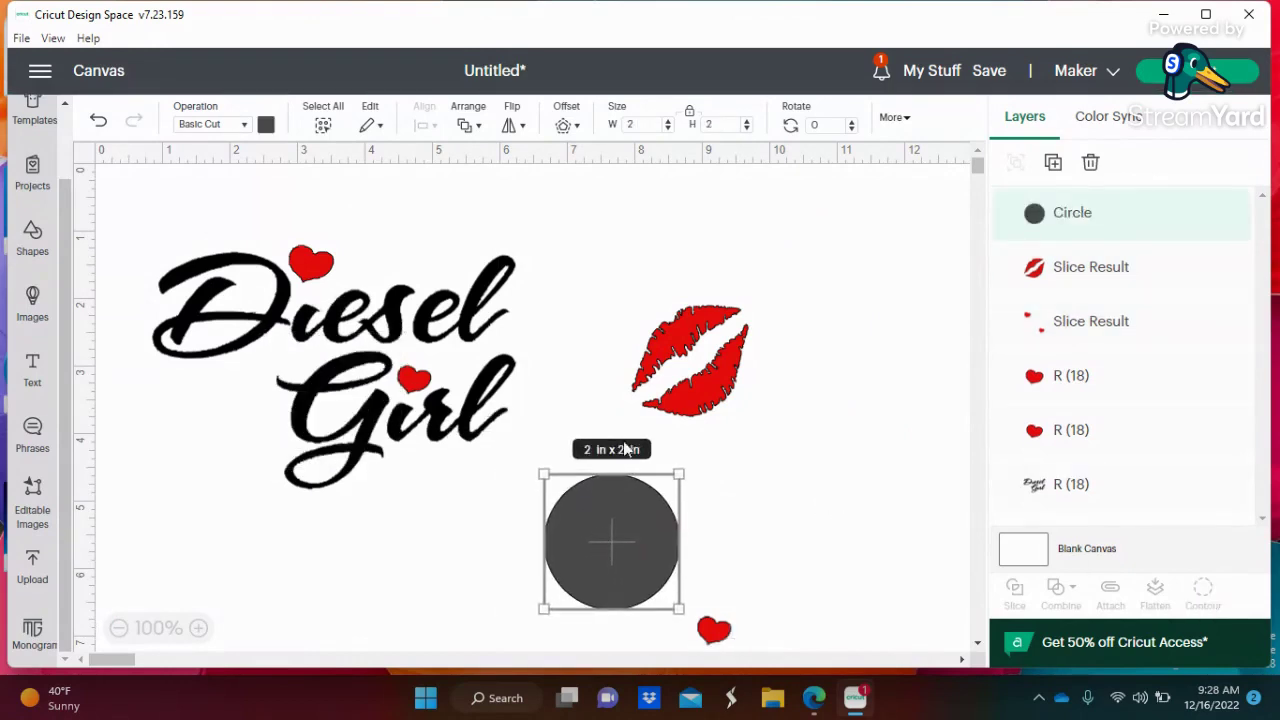
- Select only the circle and the two-heart layer and slice them to separate the two hearts
drag(537, 429, 796, 654)
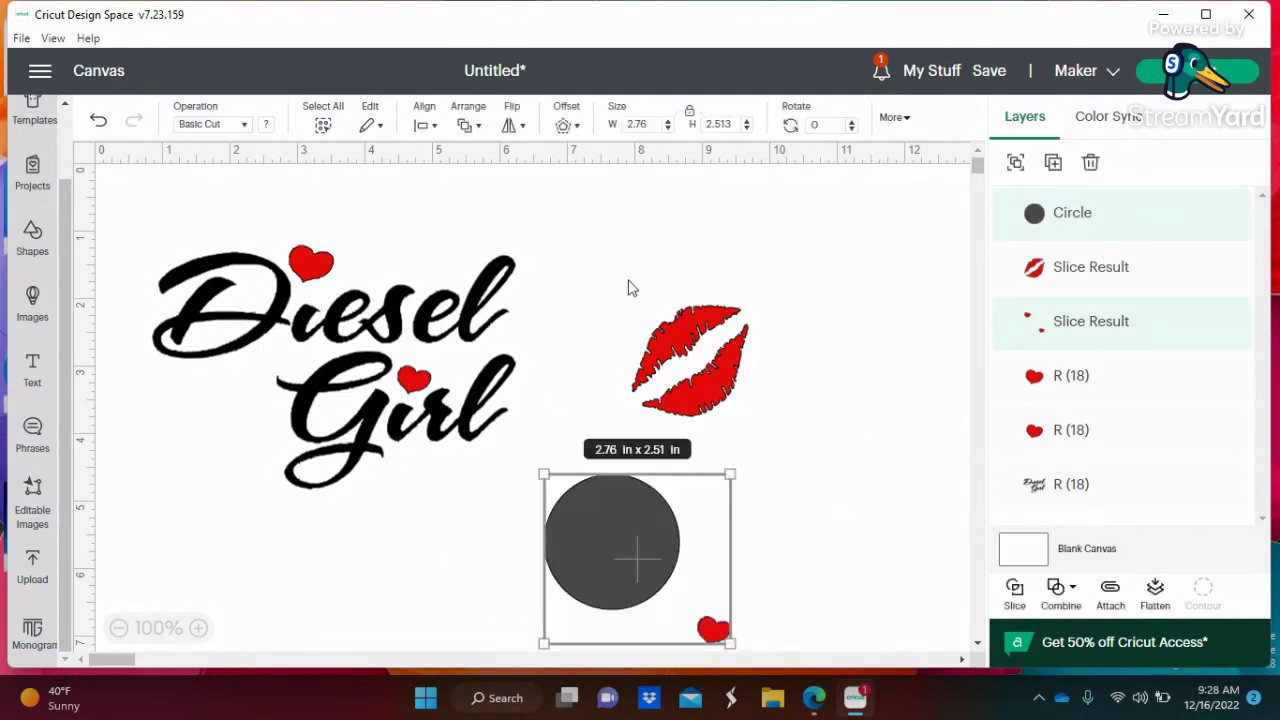
drag(841, 258, 464, 665)
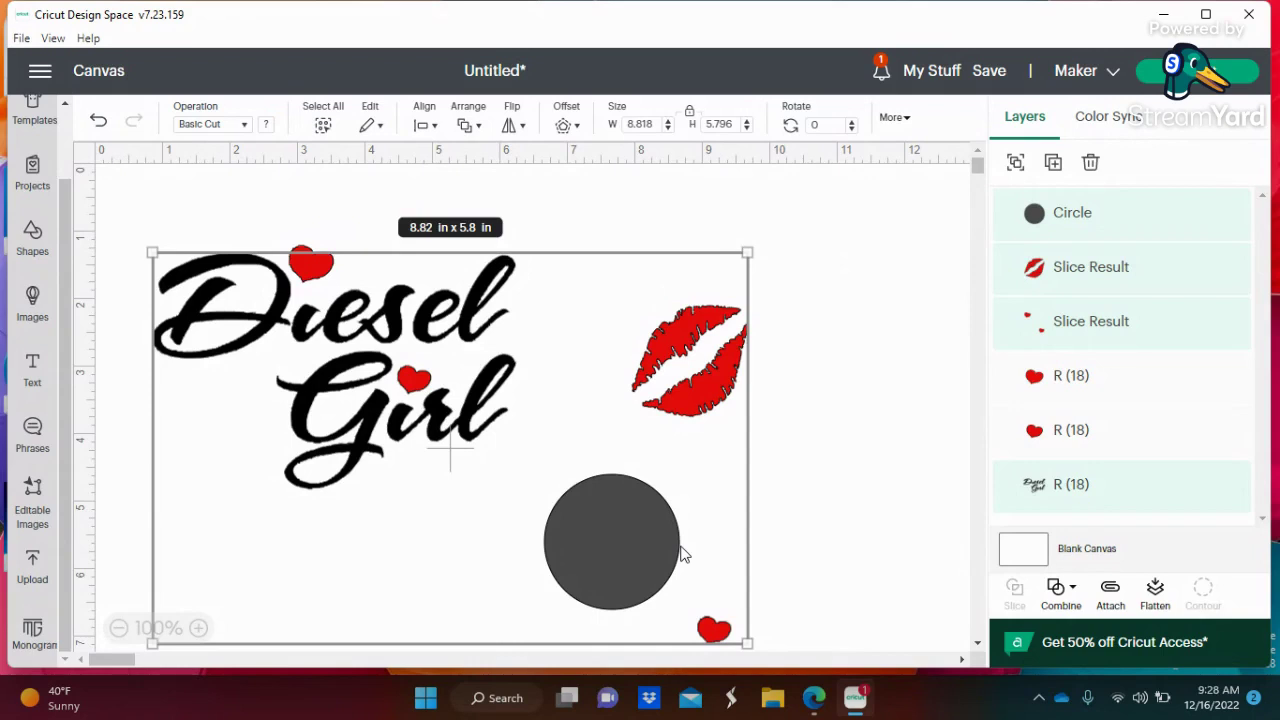
click(858, 520)
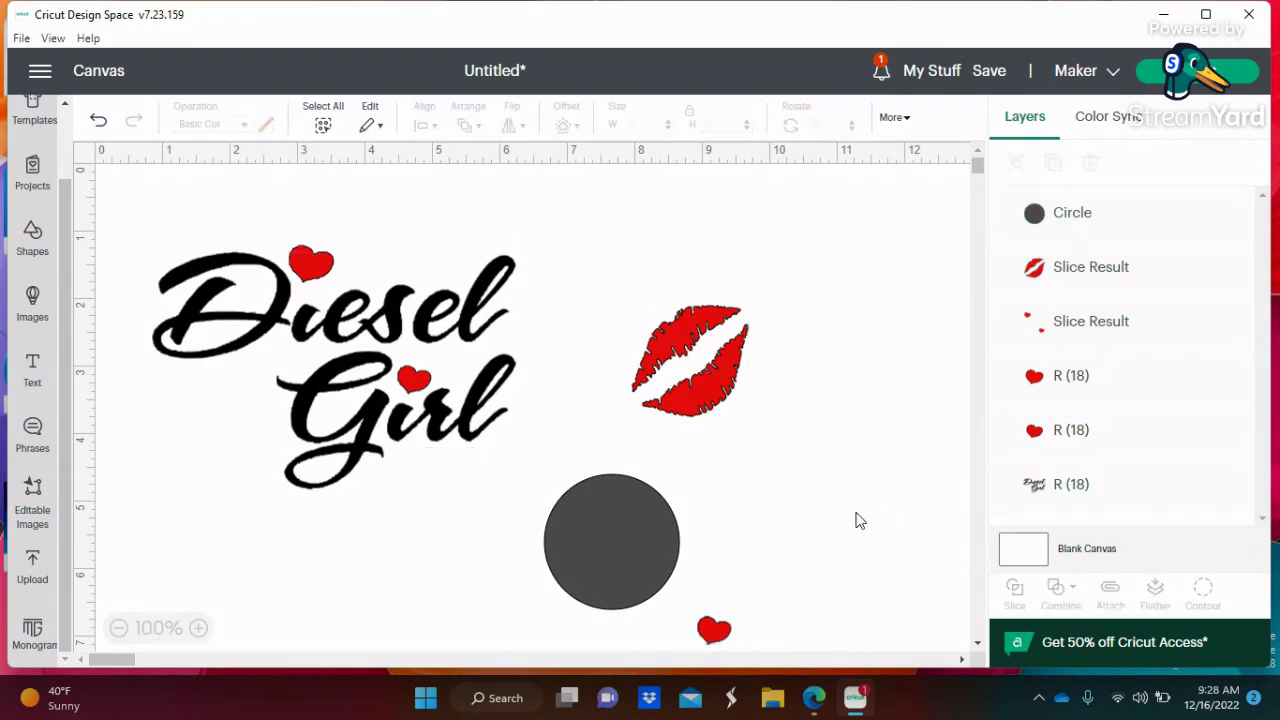
drag(543, 445, 752, 667)
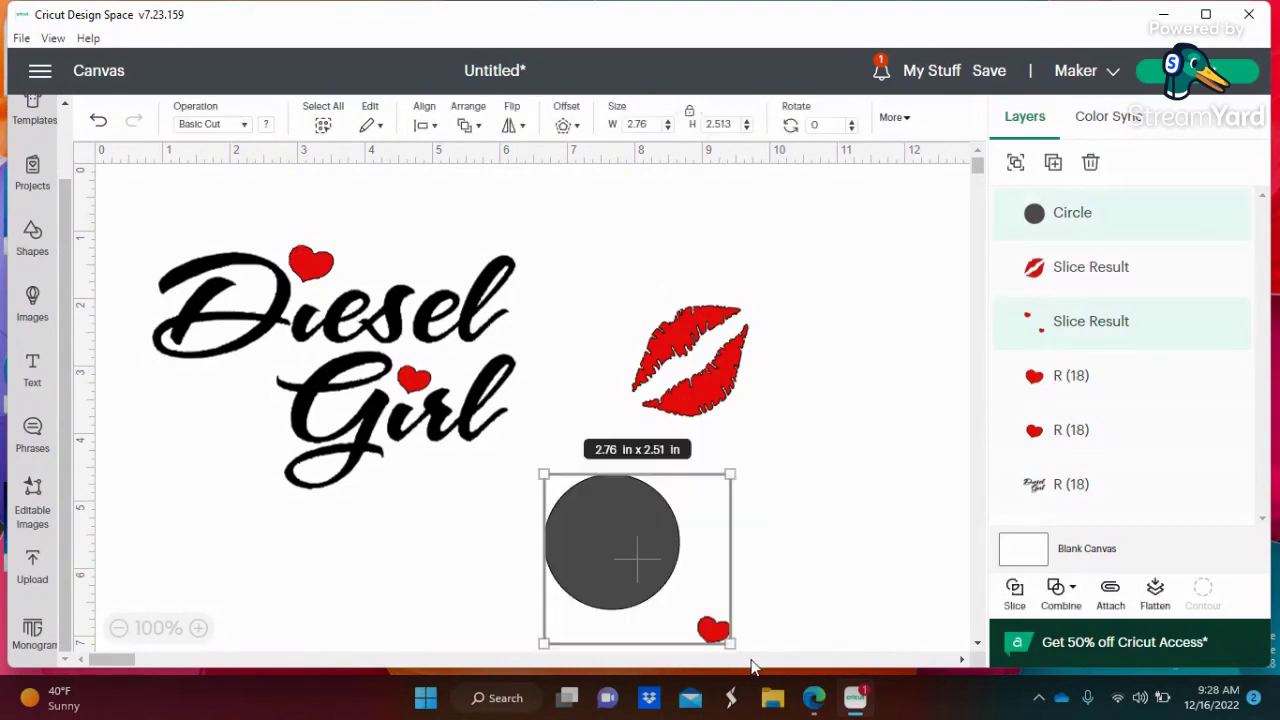
click(1016, 598)
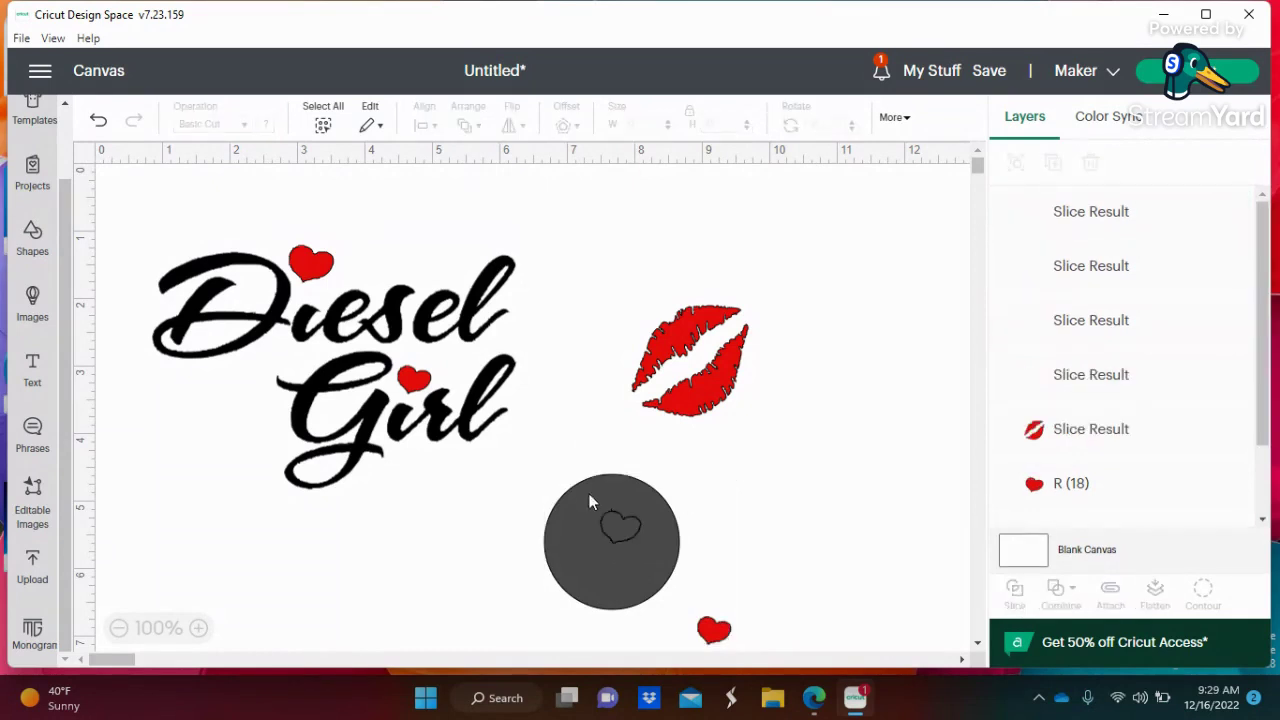
- Move the grey circle cutout and the grey heart piece off the red heart and delete both
drag(590, 502, 804, 502)
right_click(804, 502)
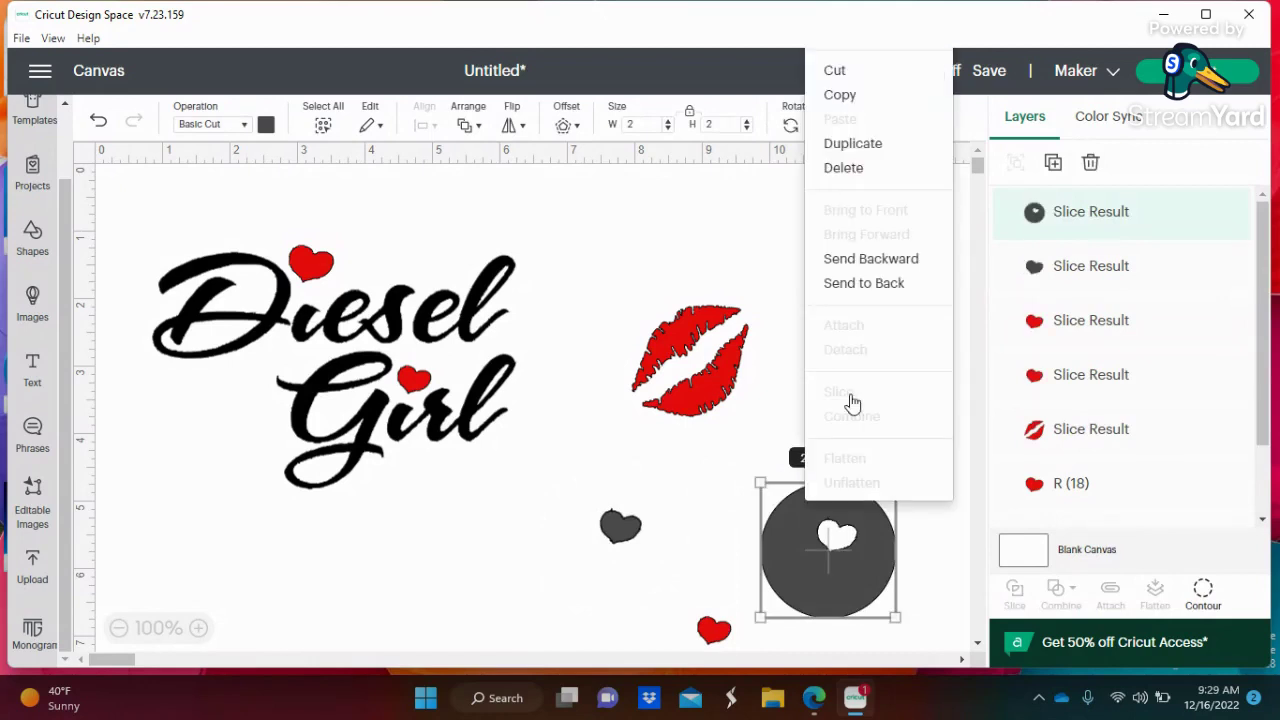
click(877, 172)
drag(640, 526, 737, 530)
right_click(737, 530)
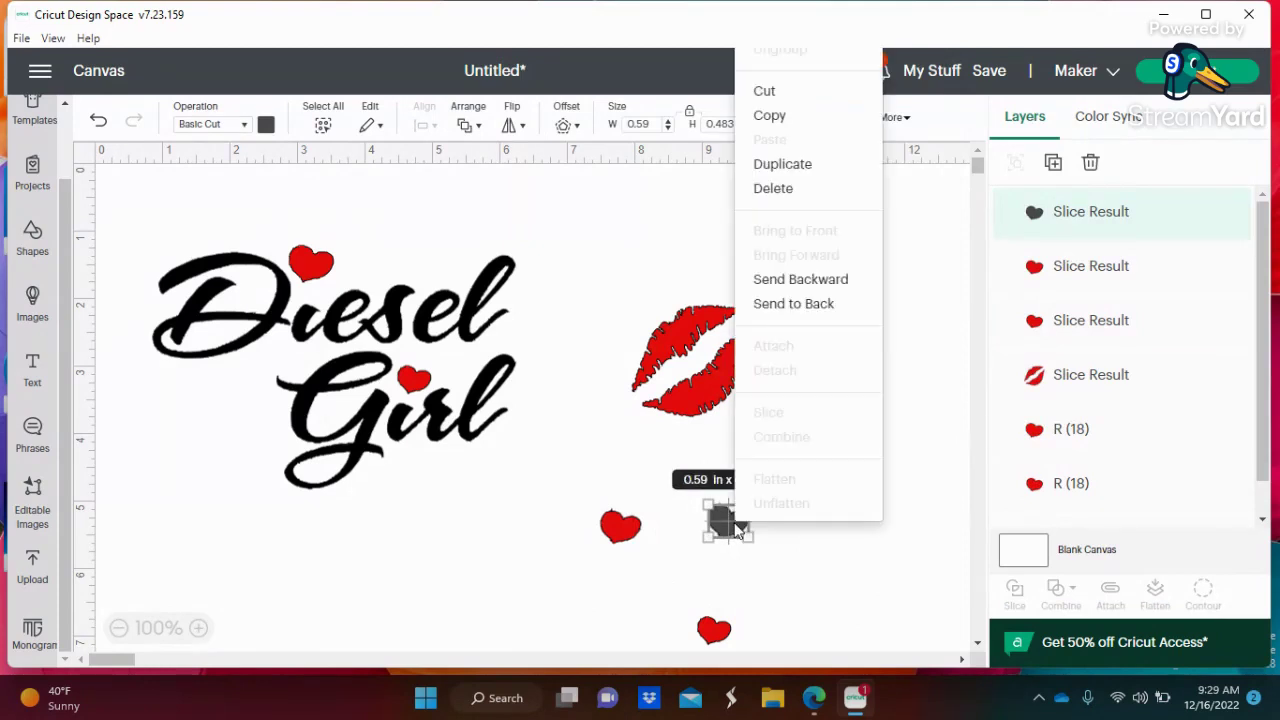
click(825, 192)
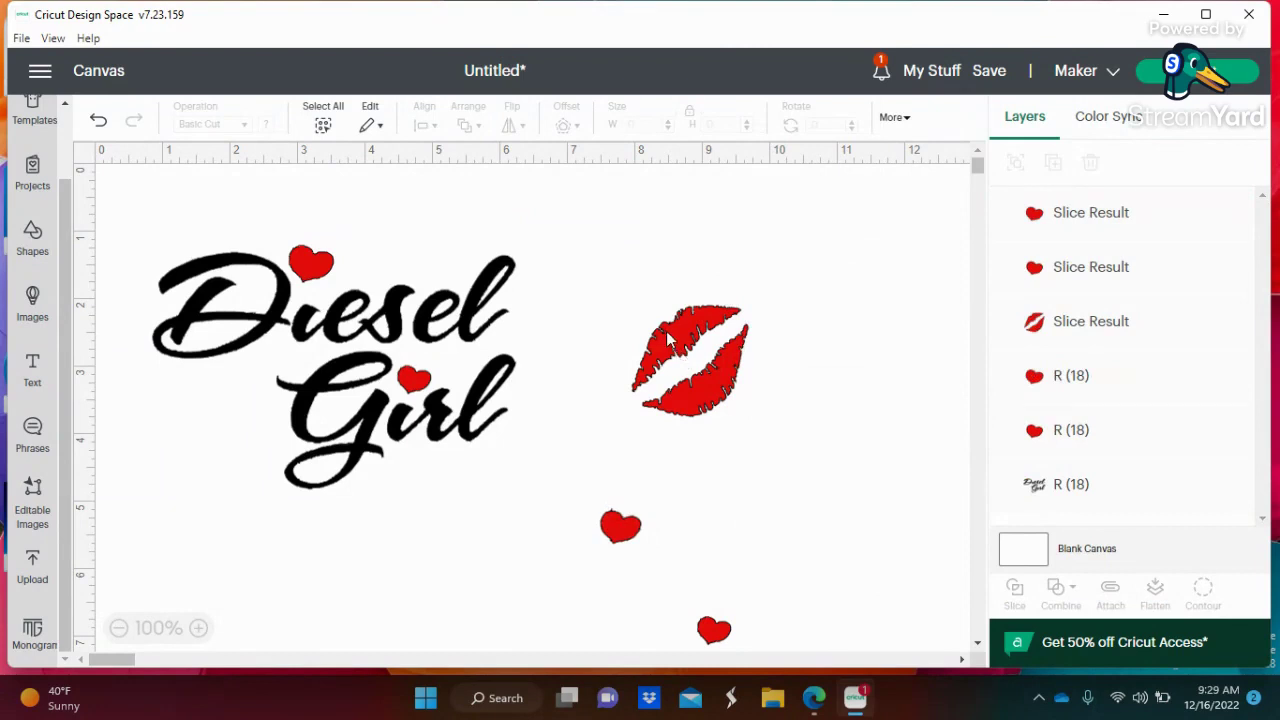
- Place the separated red lips below the D of Diesel, just before the word Girl
drag(655, 335, 171, 398)
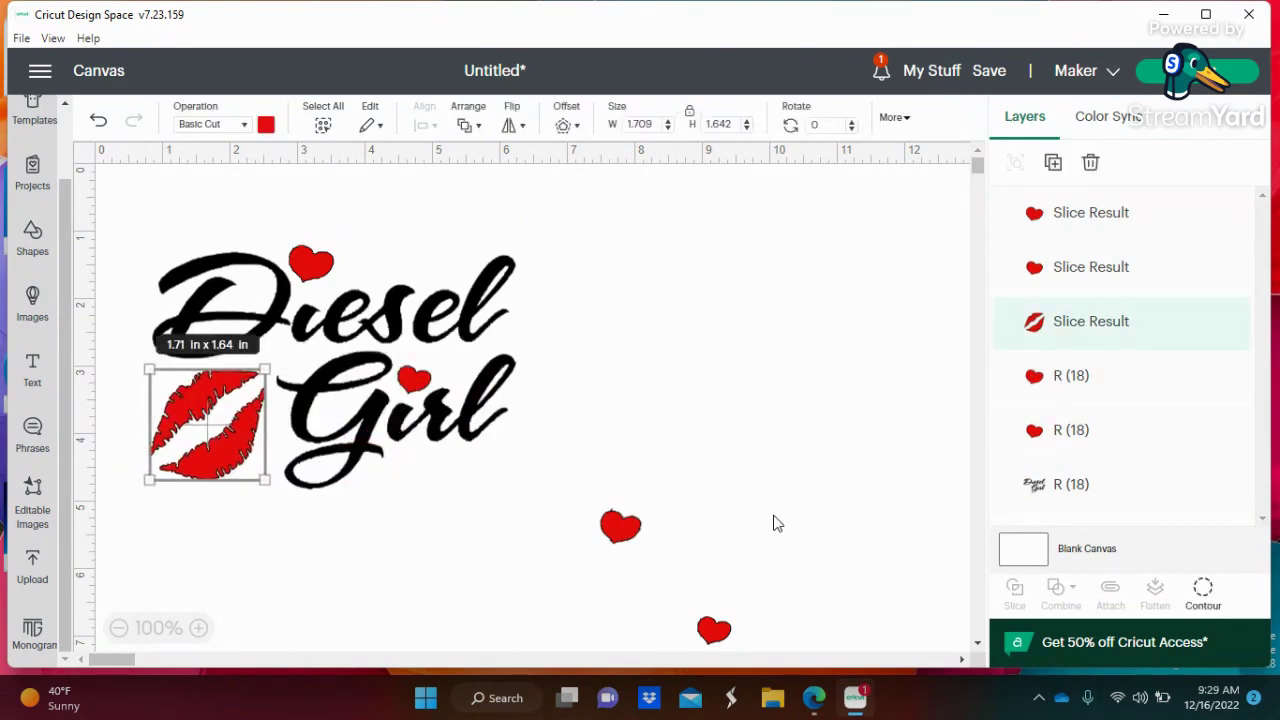
- Delete the two spare red hearts below the lettering, and move the entire Diesel Girl design toward the middle of the canvas
drag(586, 486, 820, 645)
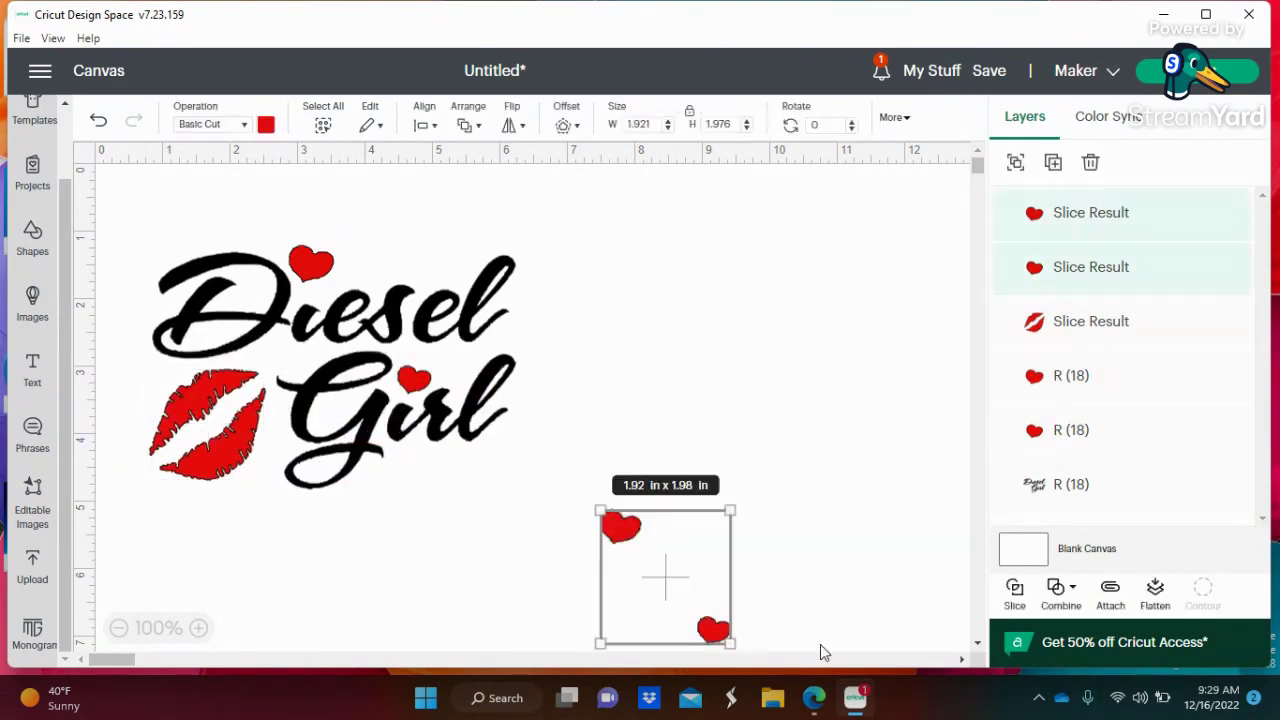
key(Delete)
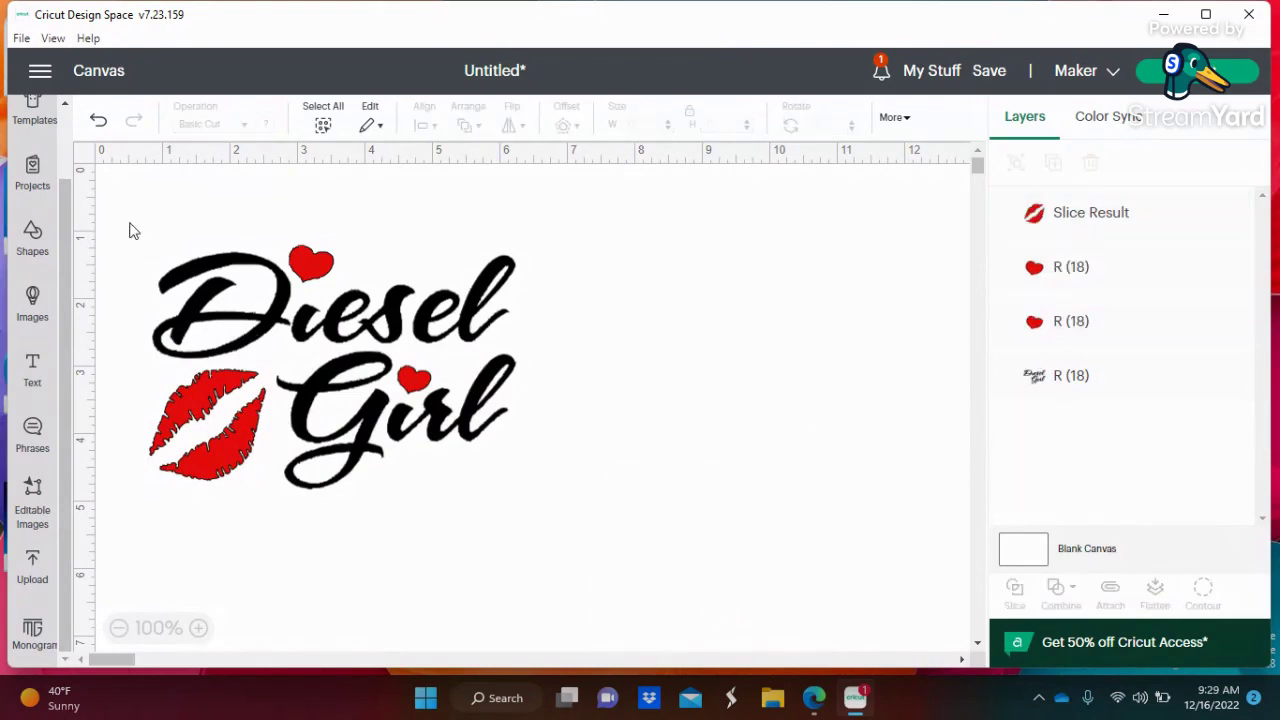
drag(137, 212, 575, 493)
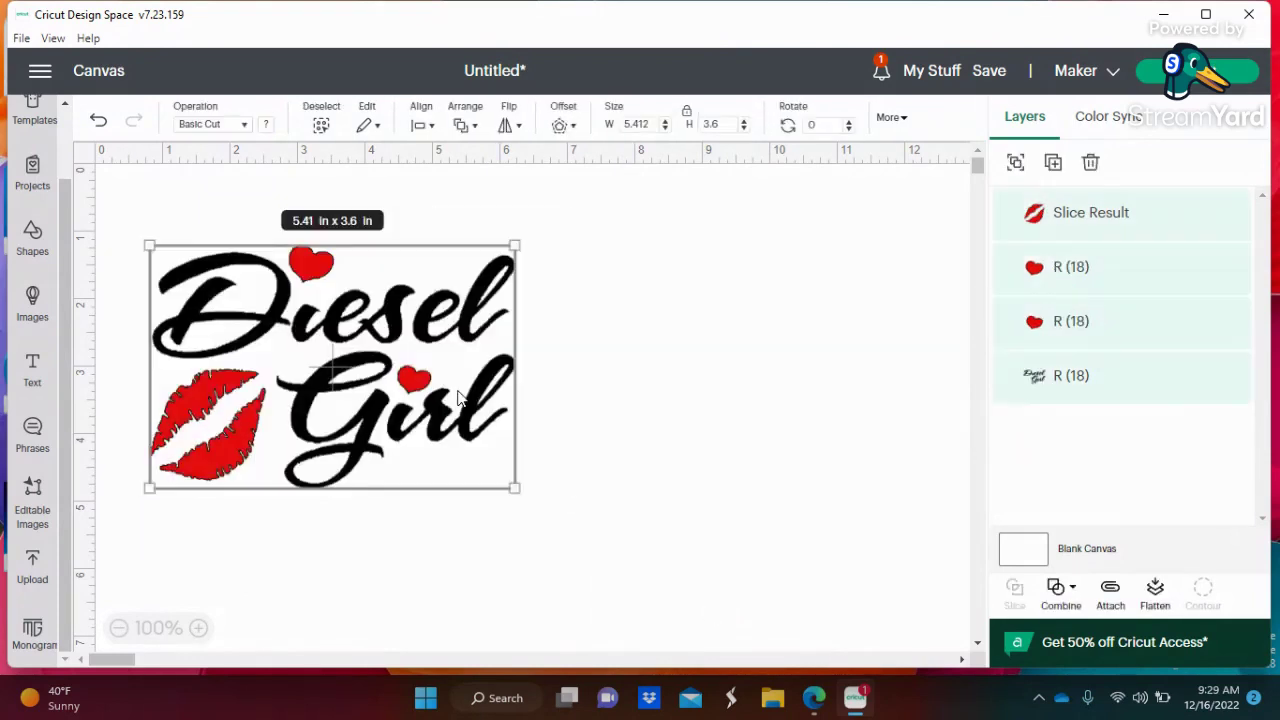
drag(478, 410, 661, 452)
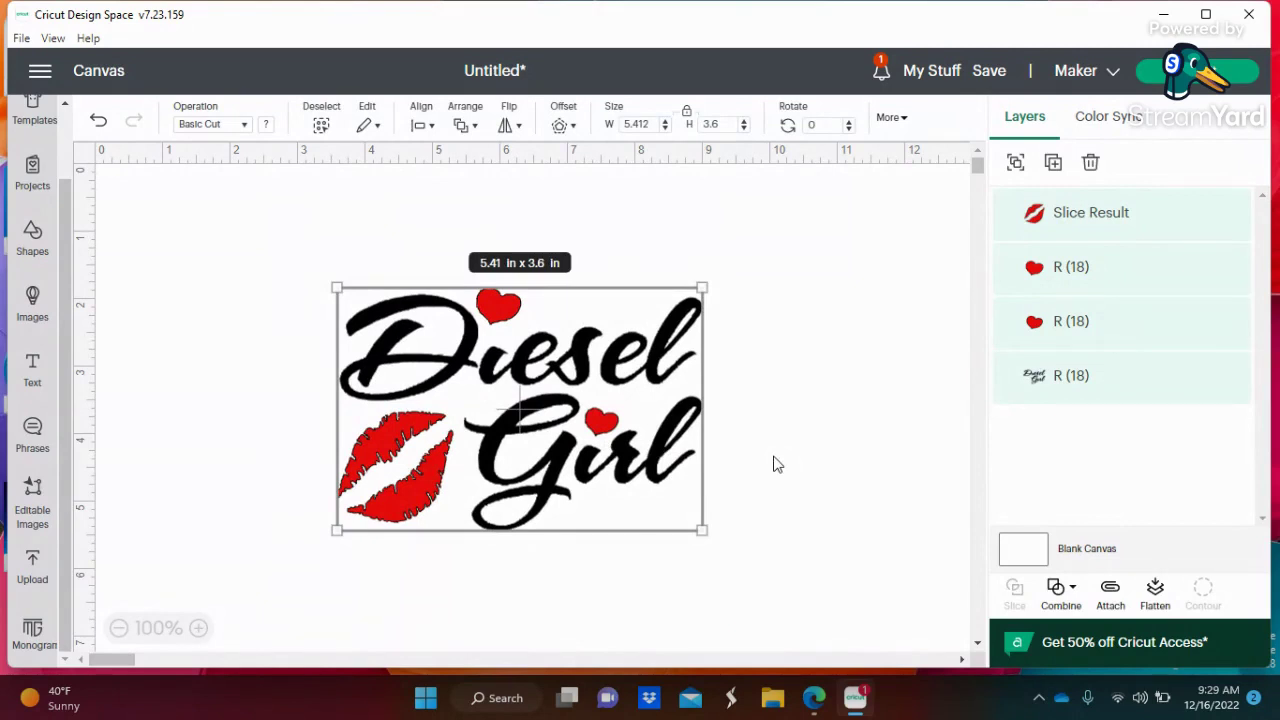
- Preview the black and red cutting mats using On Mat loading with a 12 in x 12 in mat, and return to the canvas
click(1248, 74)
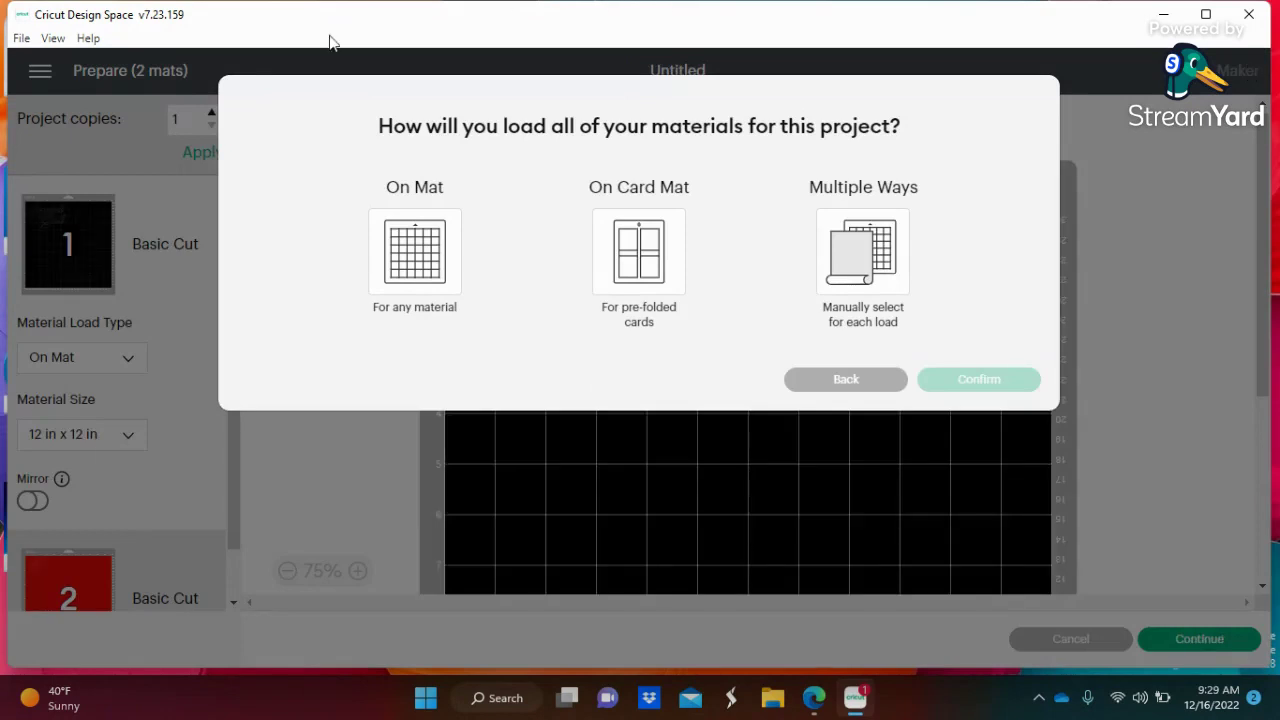
click(445, 255)
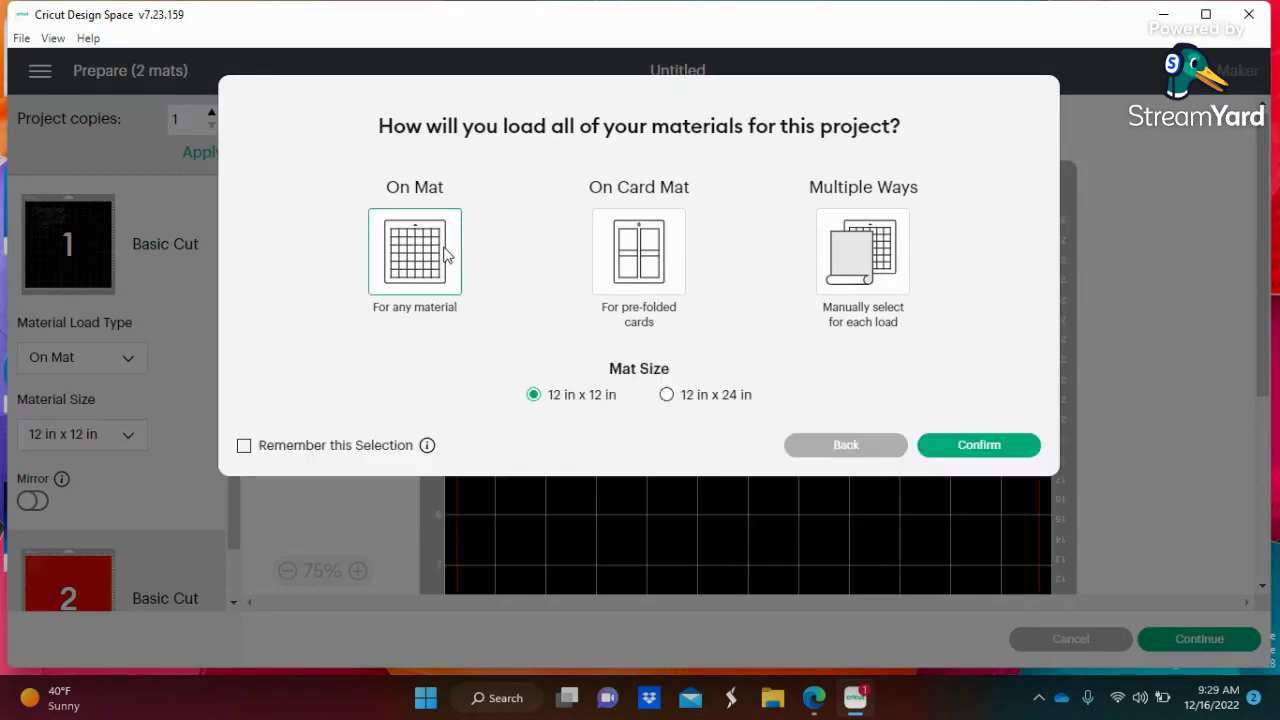
click(980, 452)
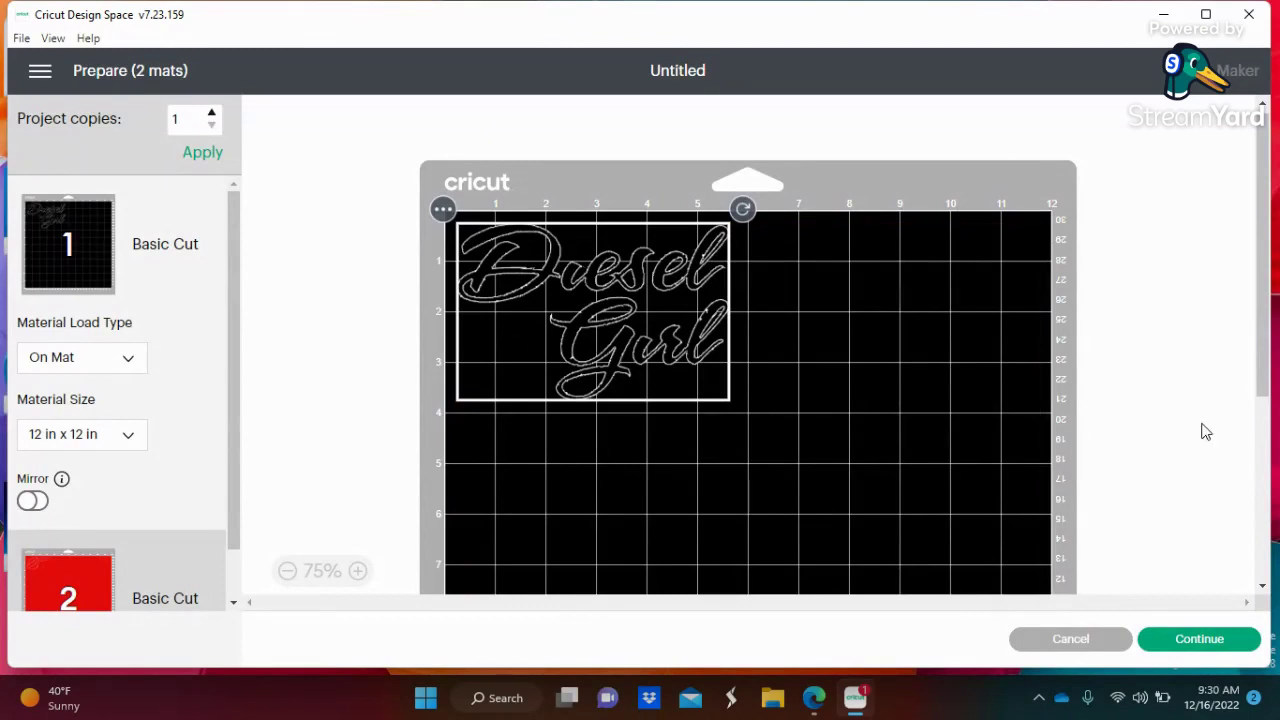
click(288, 571)
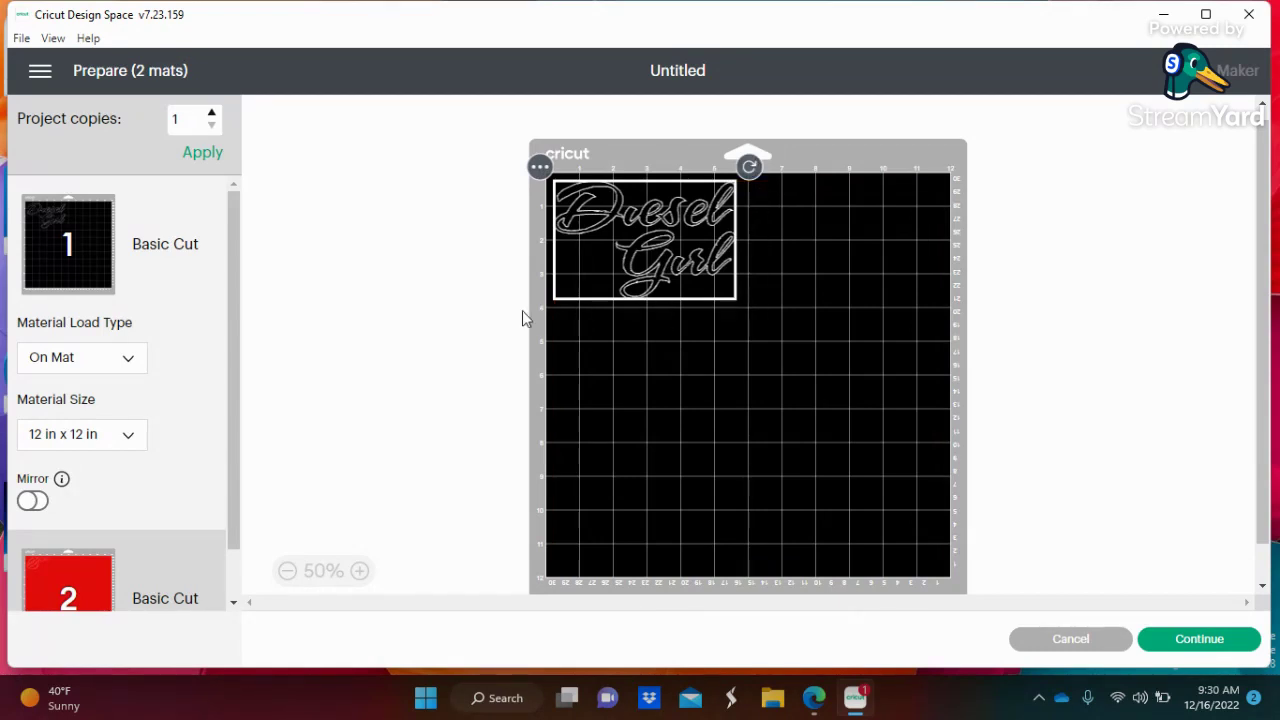
click(85, 570)
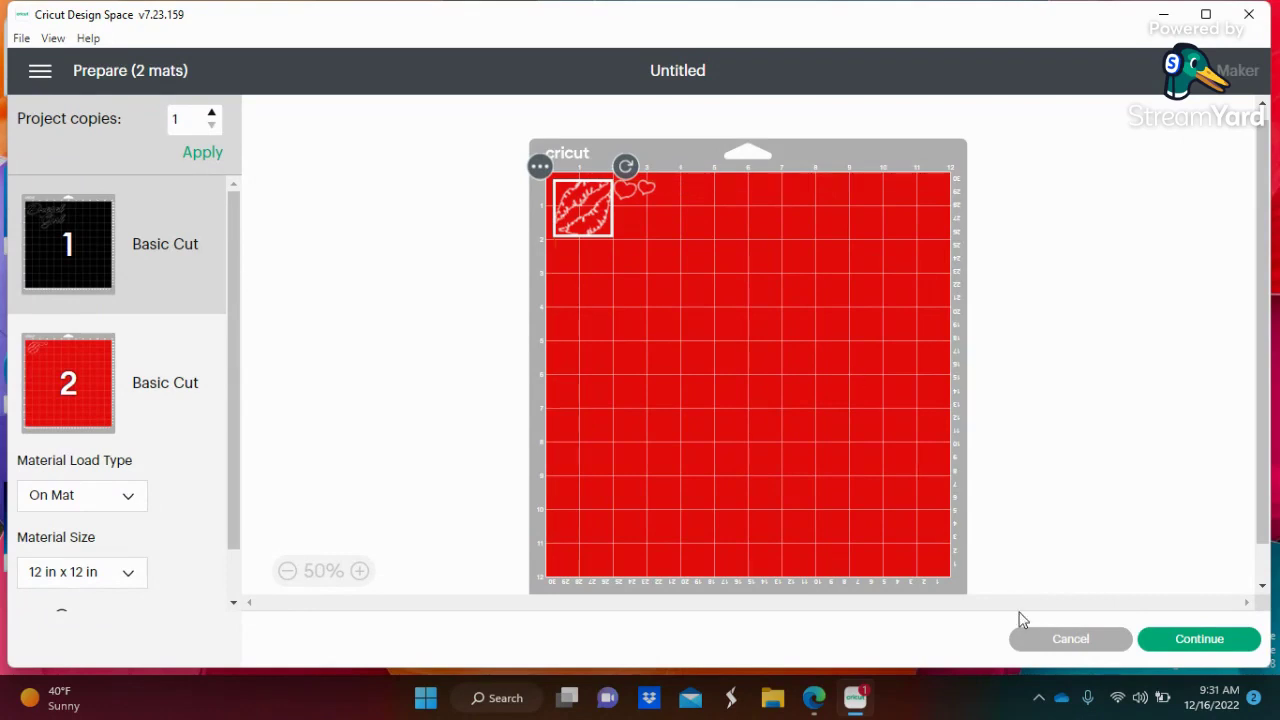
click(1061, 648)
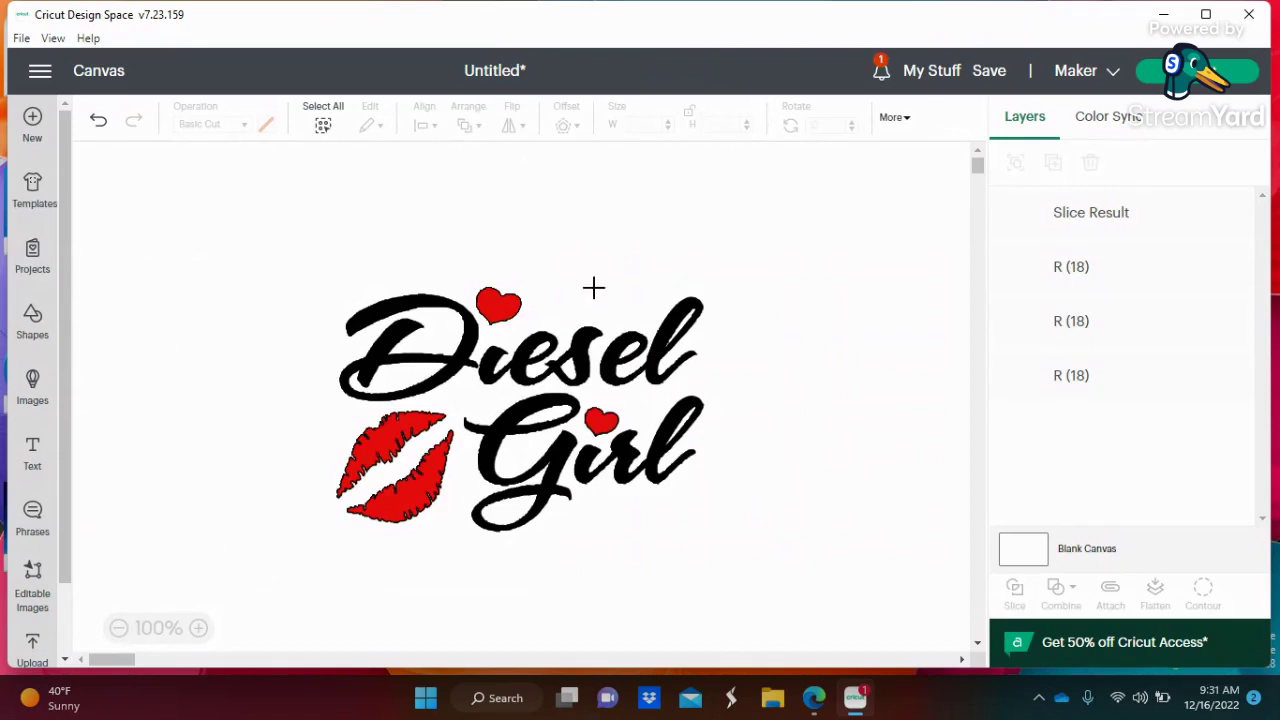
- Select all layers of the Diesel Girl design together and set the overall width to 11 in
drag(332, 223, 740, 616)
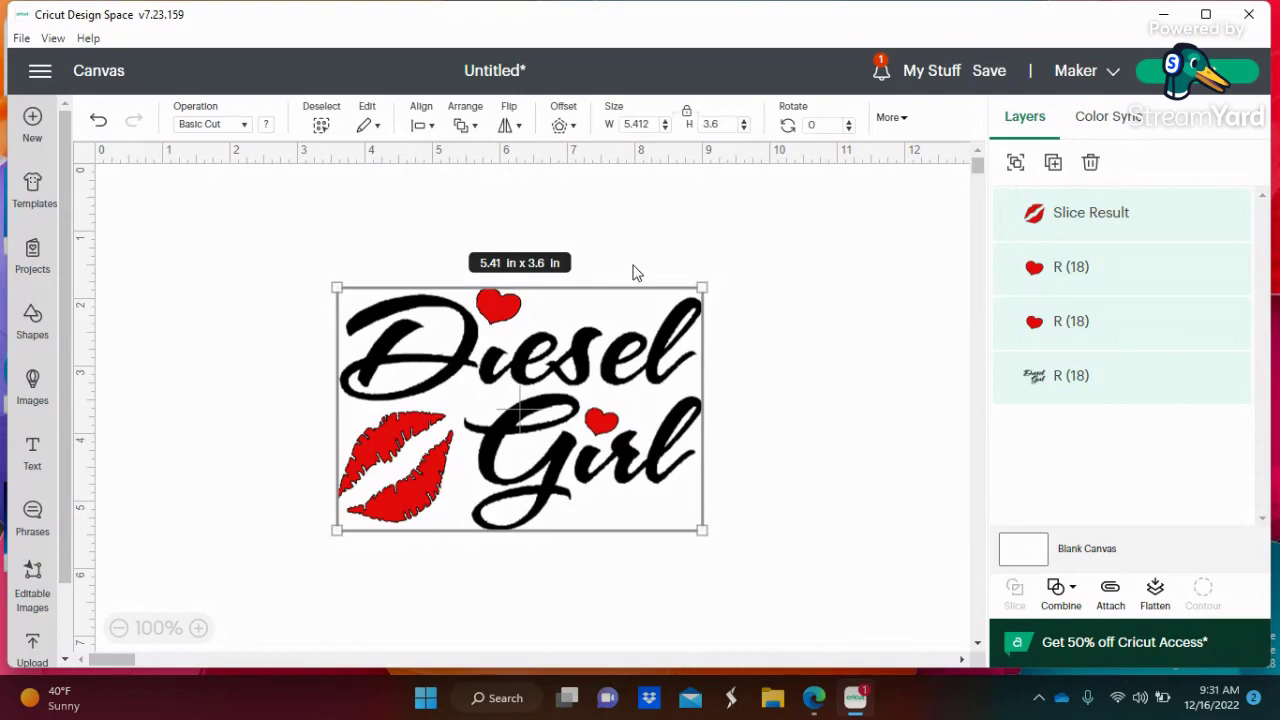
click(653, 121)
key(BackSpace)
key(BackSpace)
key(BackSpace)
key(BackSpace)
text(11)
- Set the selected design's height to 11 in while its proportions are still locked
click(729, 124)
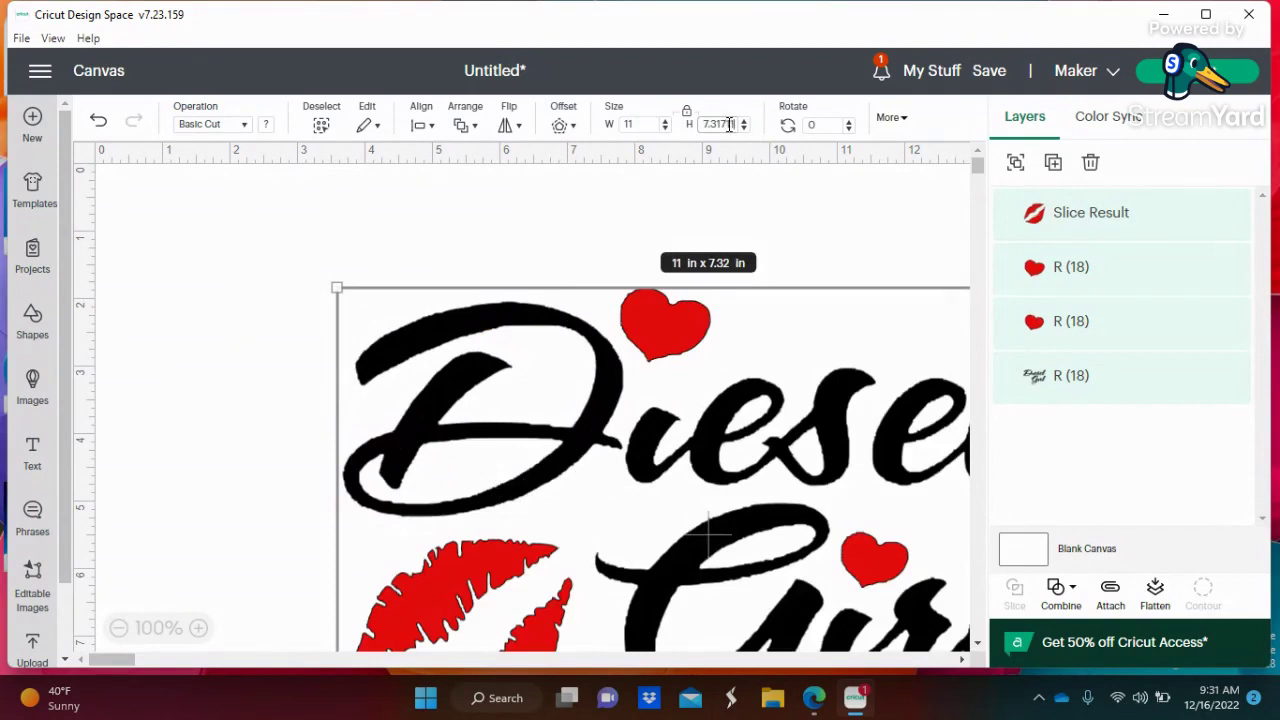
key(BackSpace)
key(BackSpace)
key(BackSpace)
key(BackSpace)
key(BackSpace)
text(11)
key(Return)
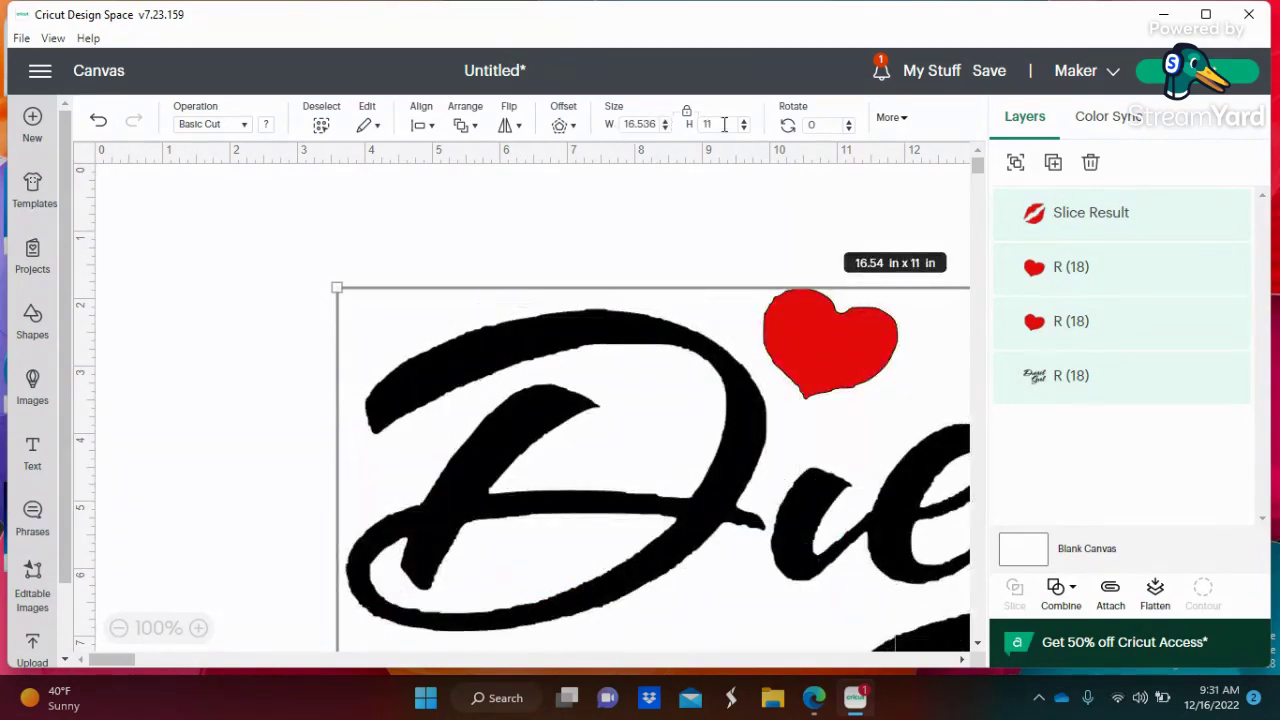
- Unlock the design's proportions and set its width to 11 in independently of the height
click(688, 118)
click(688, 116)
click(688, 118)
click(657, 124)
key(BackSpace)
text(11)
key(Return)
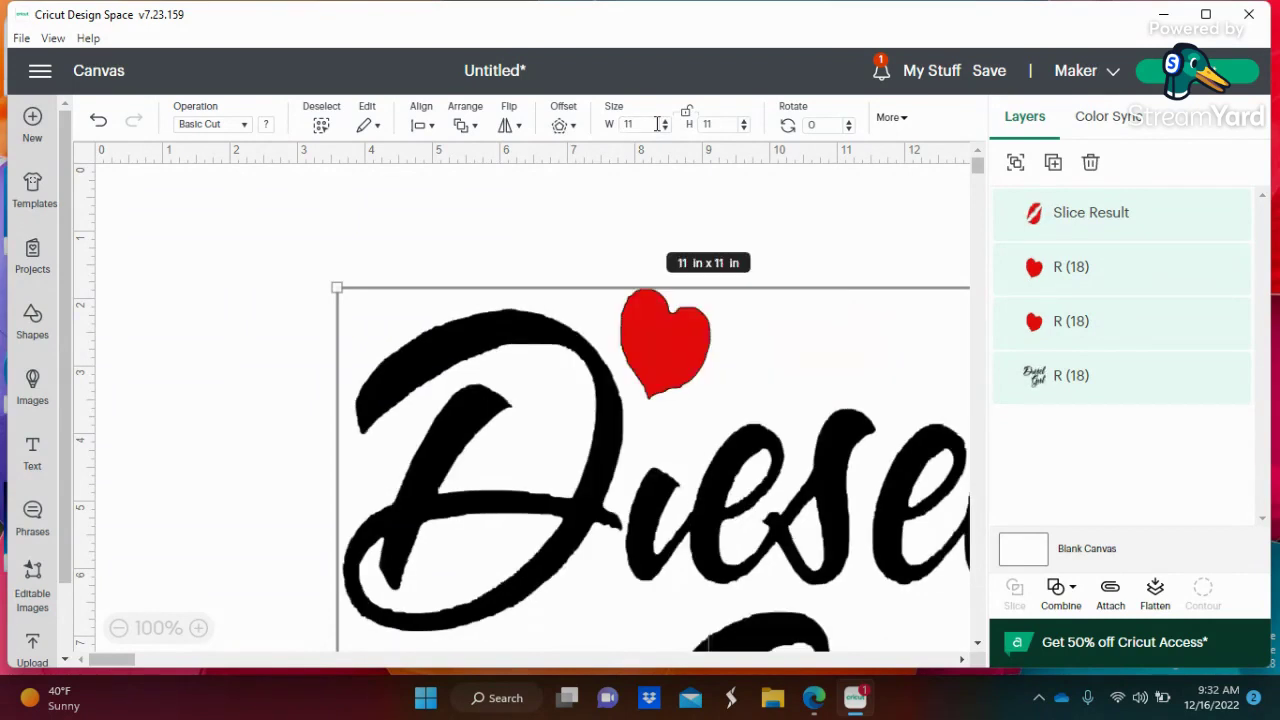
- Reposition the enlarged design on the canvas and flip all of its layers horizontally
drag(718, 498, 496, 320)
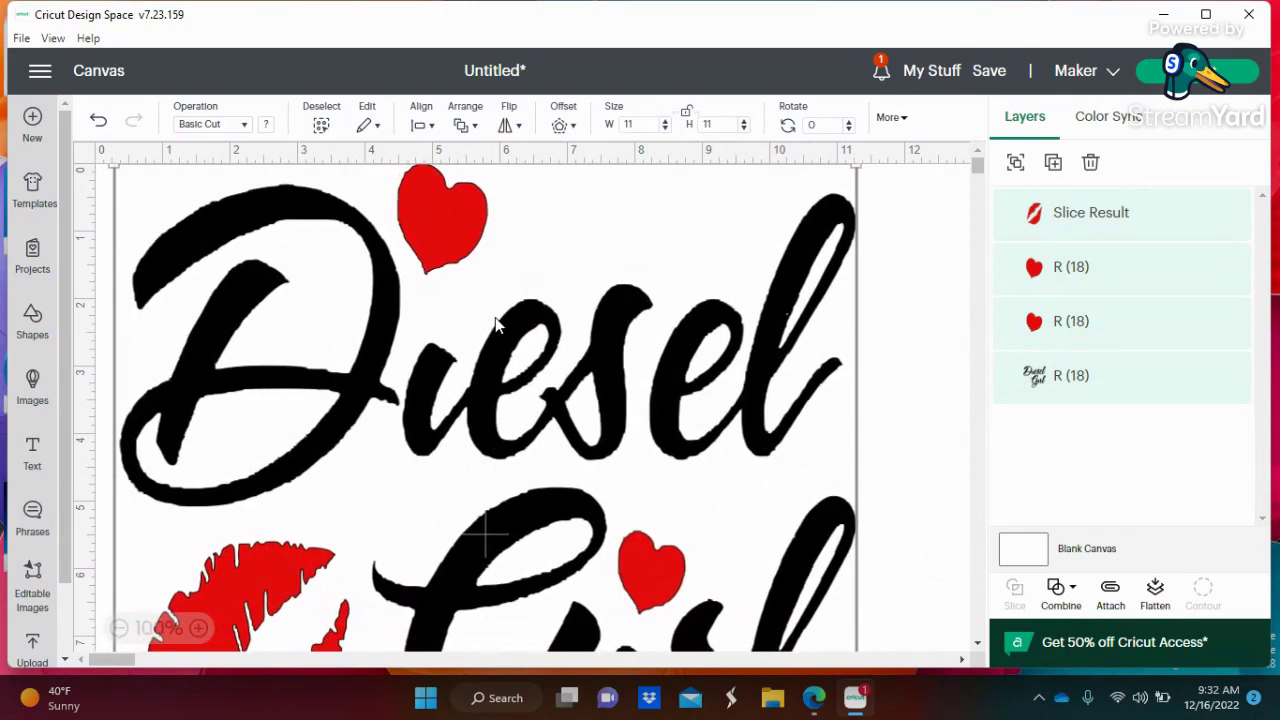
click(118, 630)
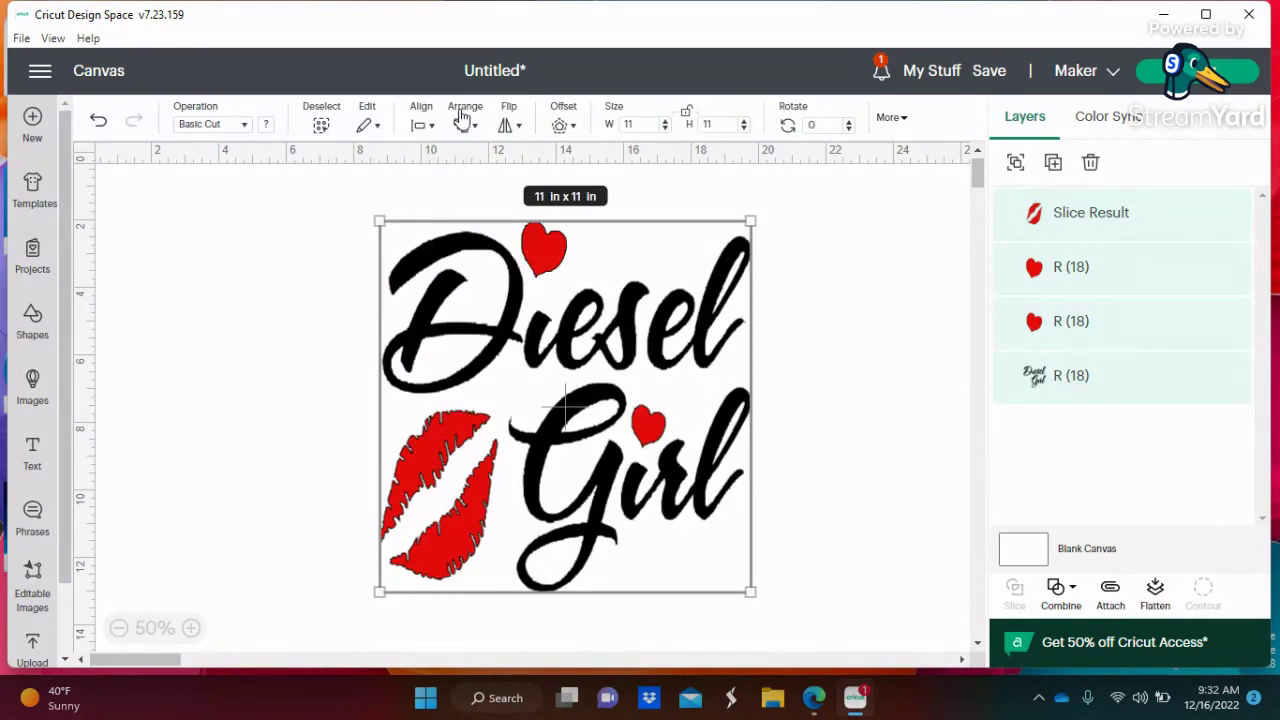
click(519, 127)
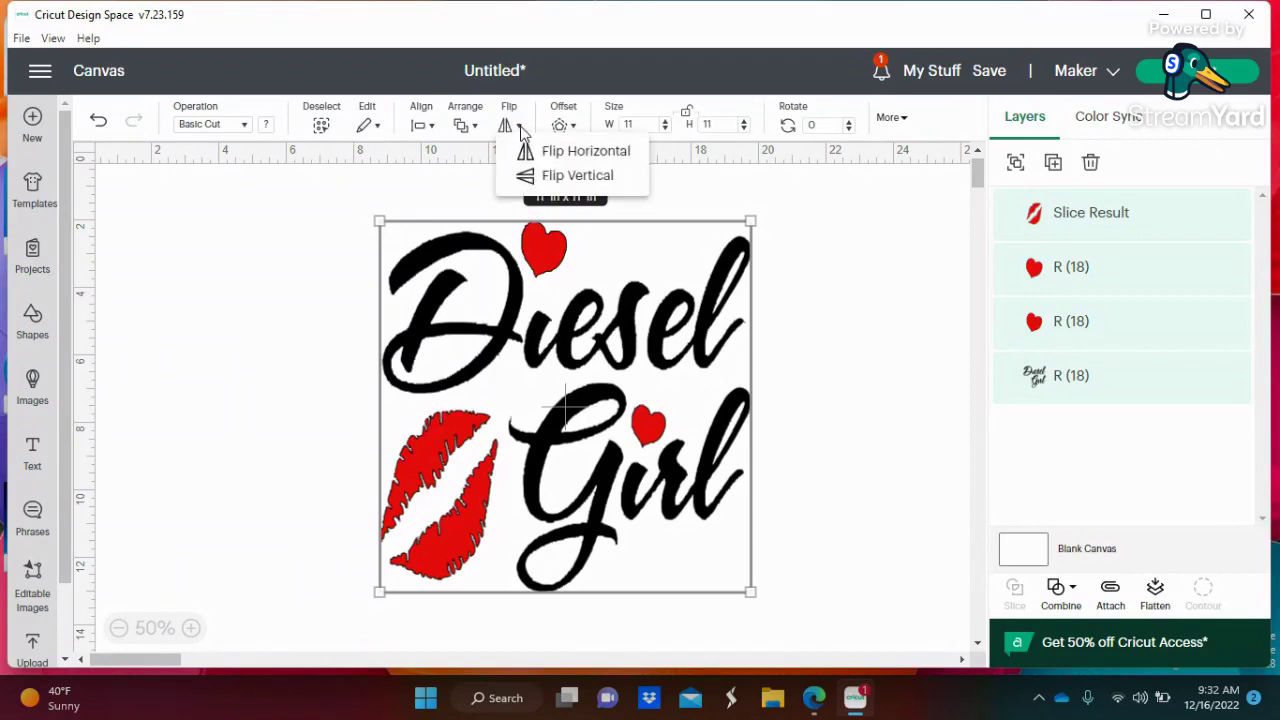
click(568, 153)
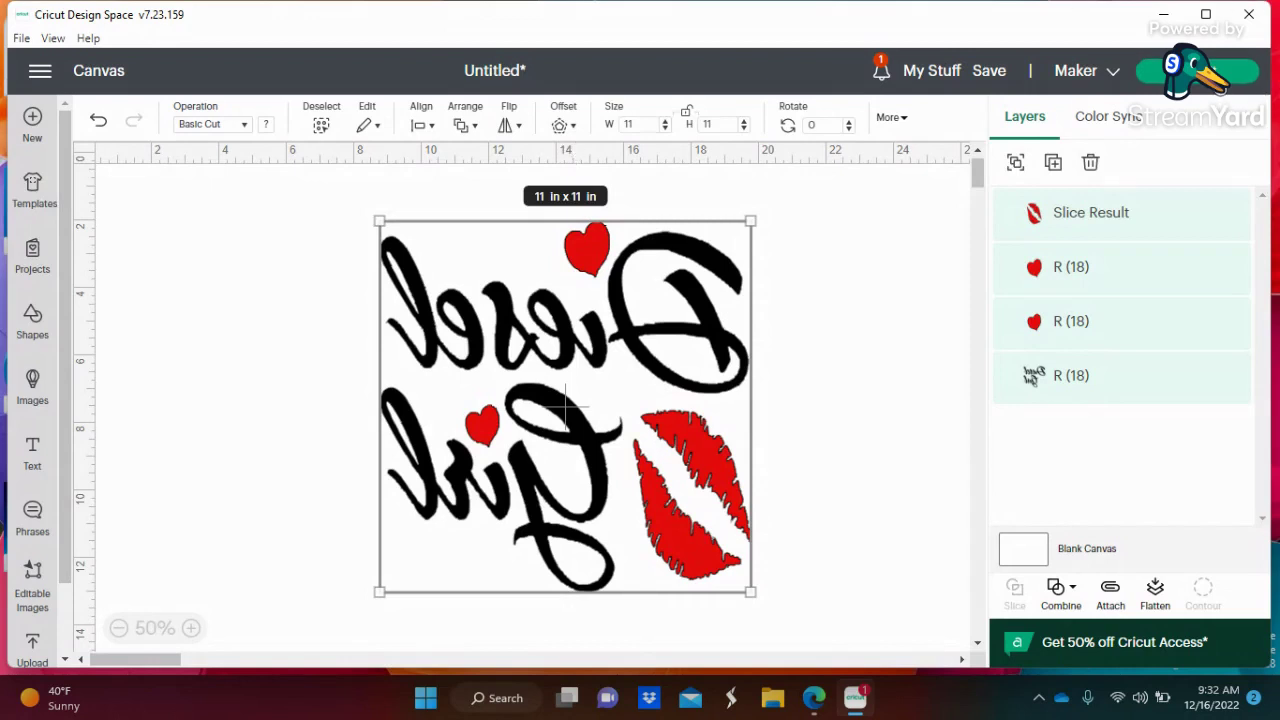
- Prepare the mirrored design for cutting with materials loaded on a mat, and inspect the layout of the black and red mats
click(1197, 70)
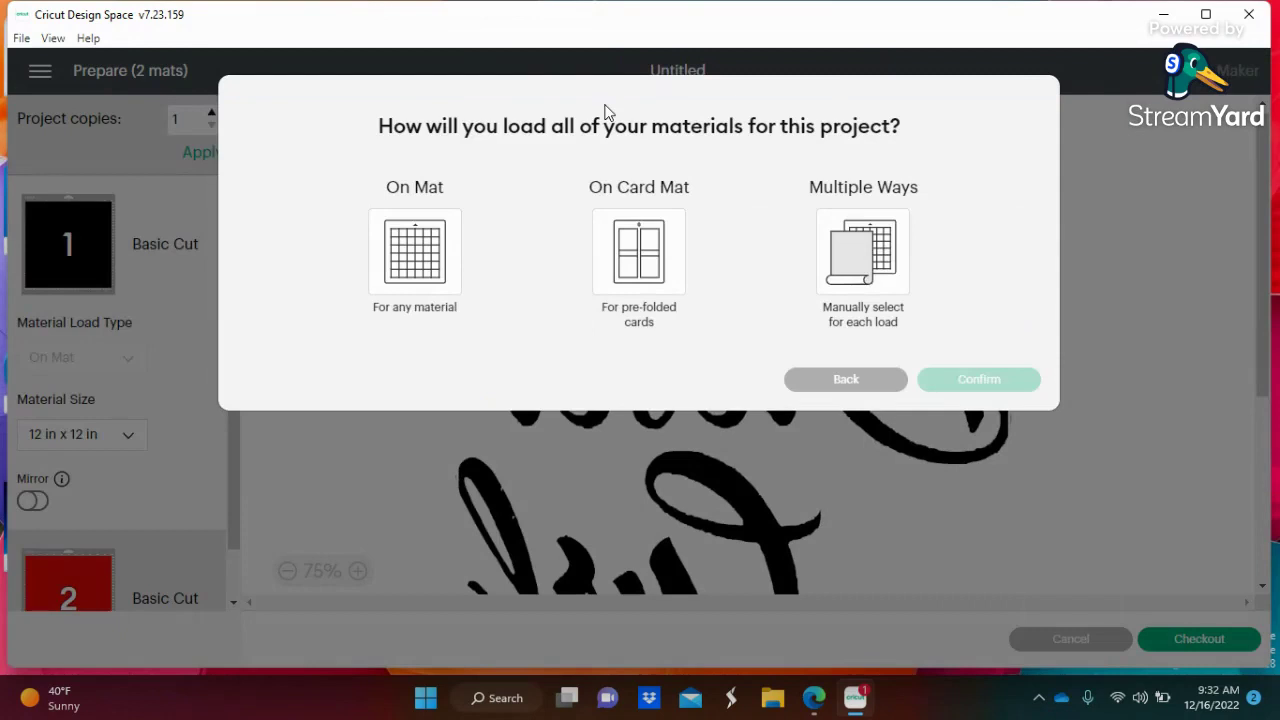
click(980, 452)
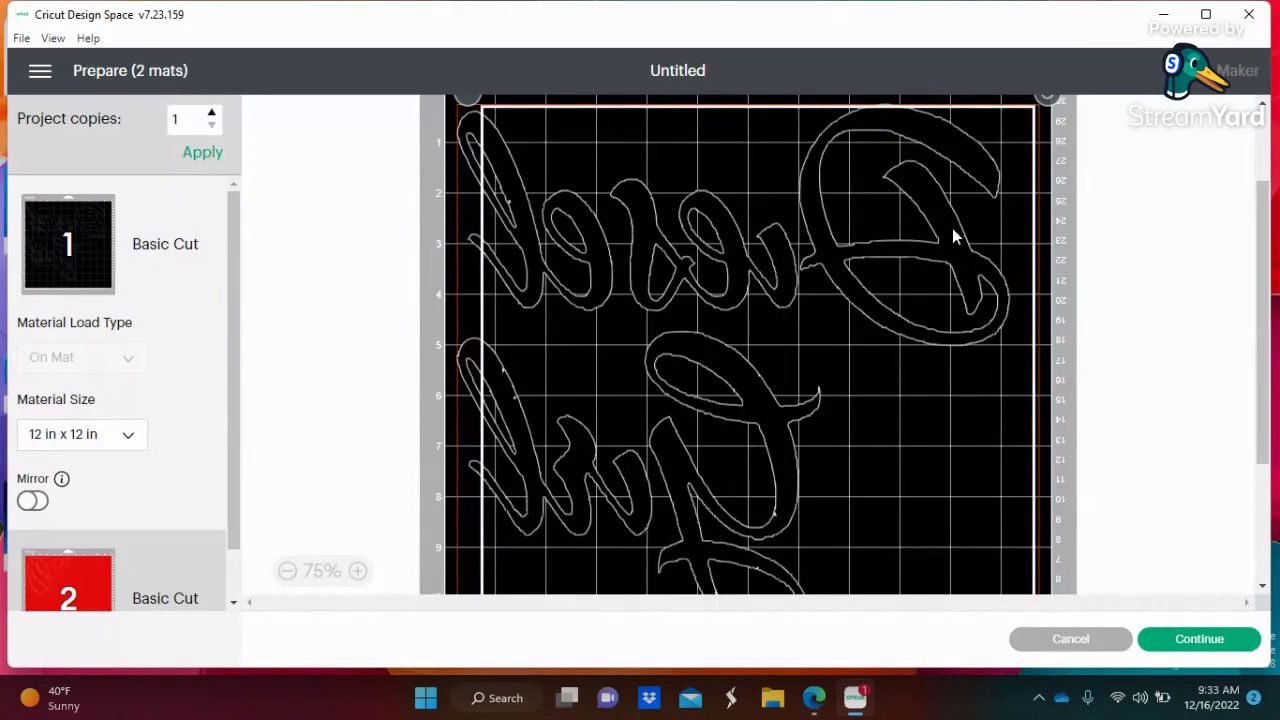
click(287, 570)
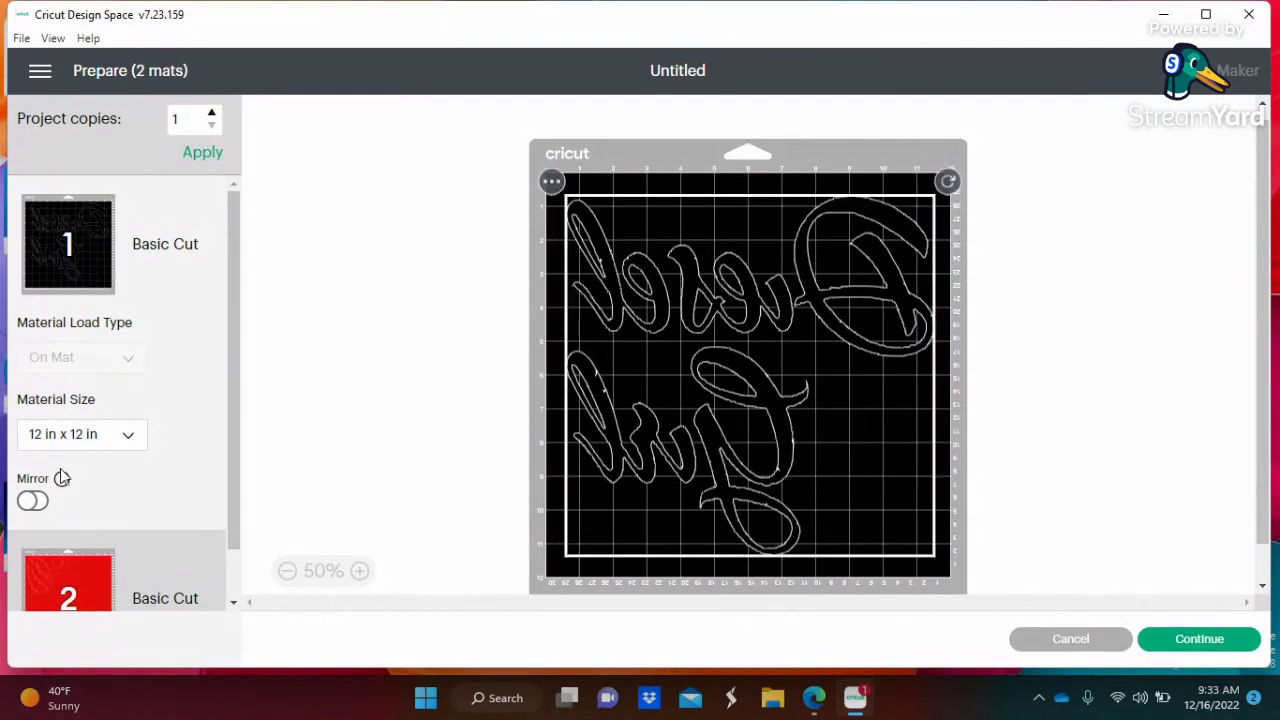
click(62, 573)
click(550, 302)
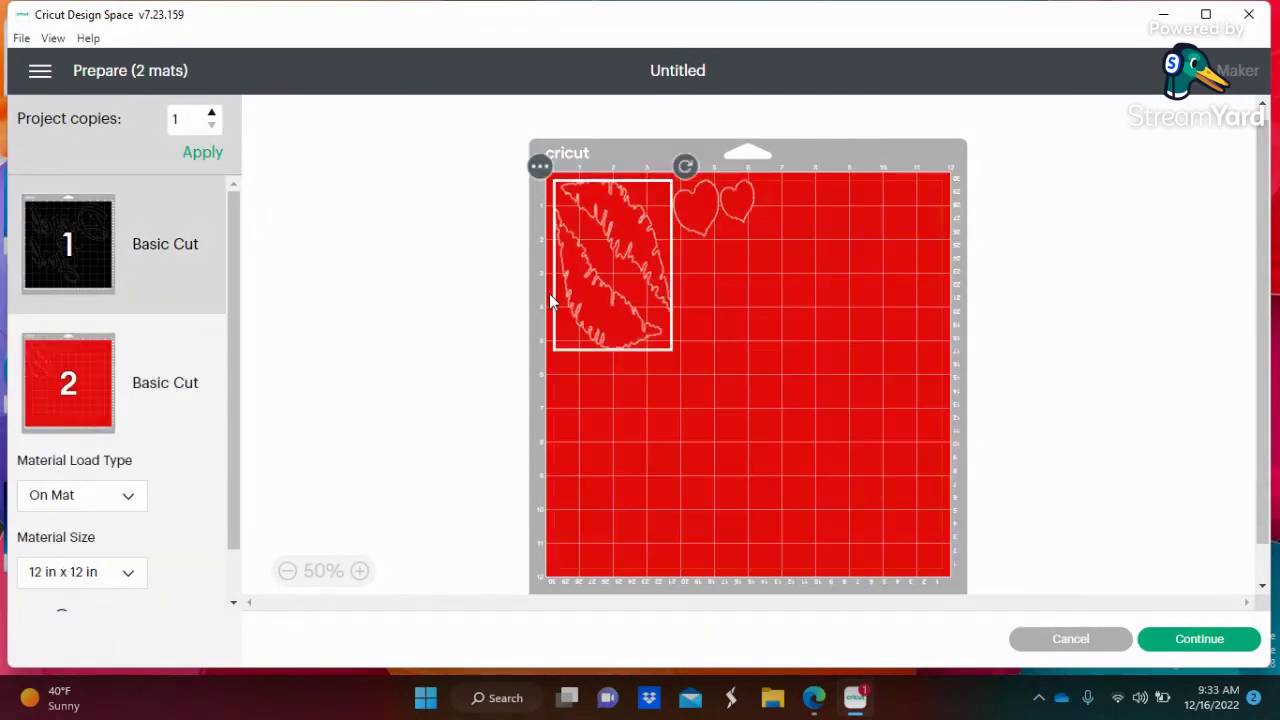